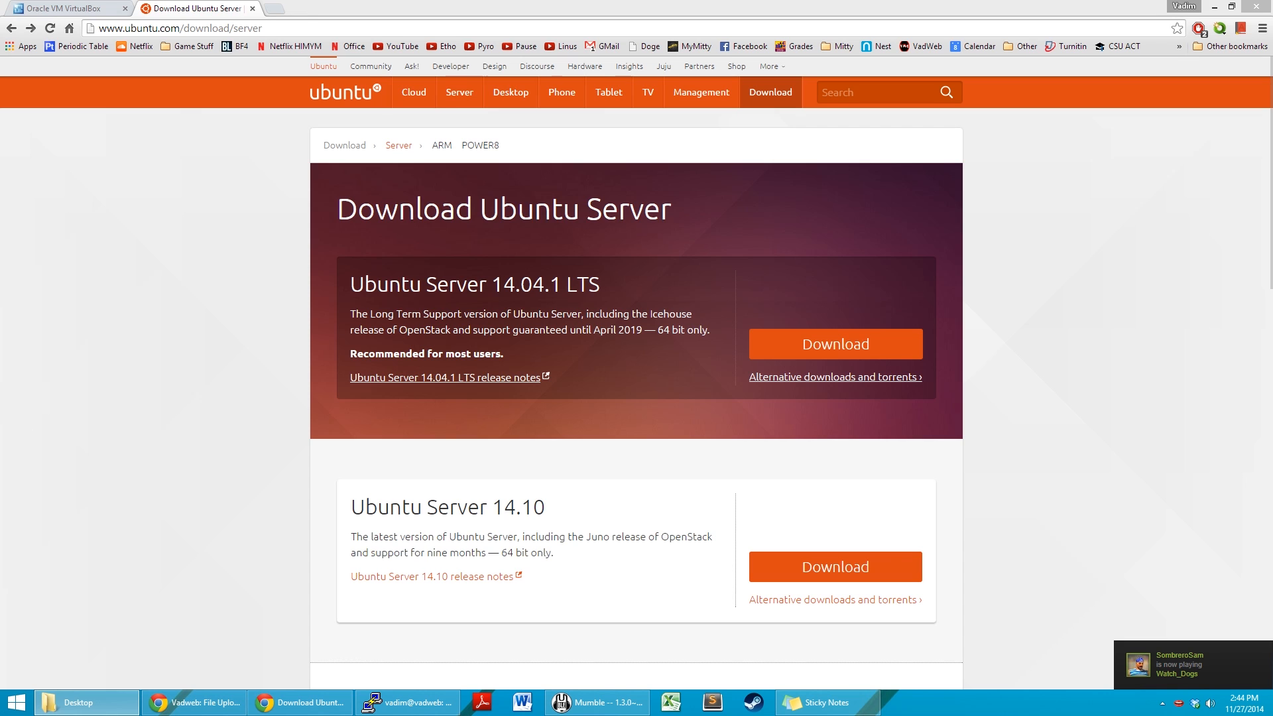
{"action": "left_click_drag", "start_coordinate": [0, 265], "coordinate": [628, 3]}
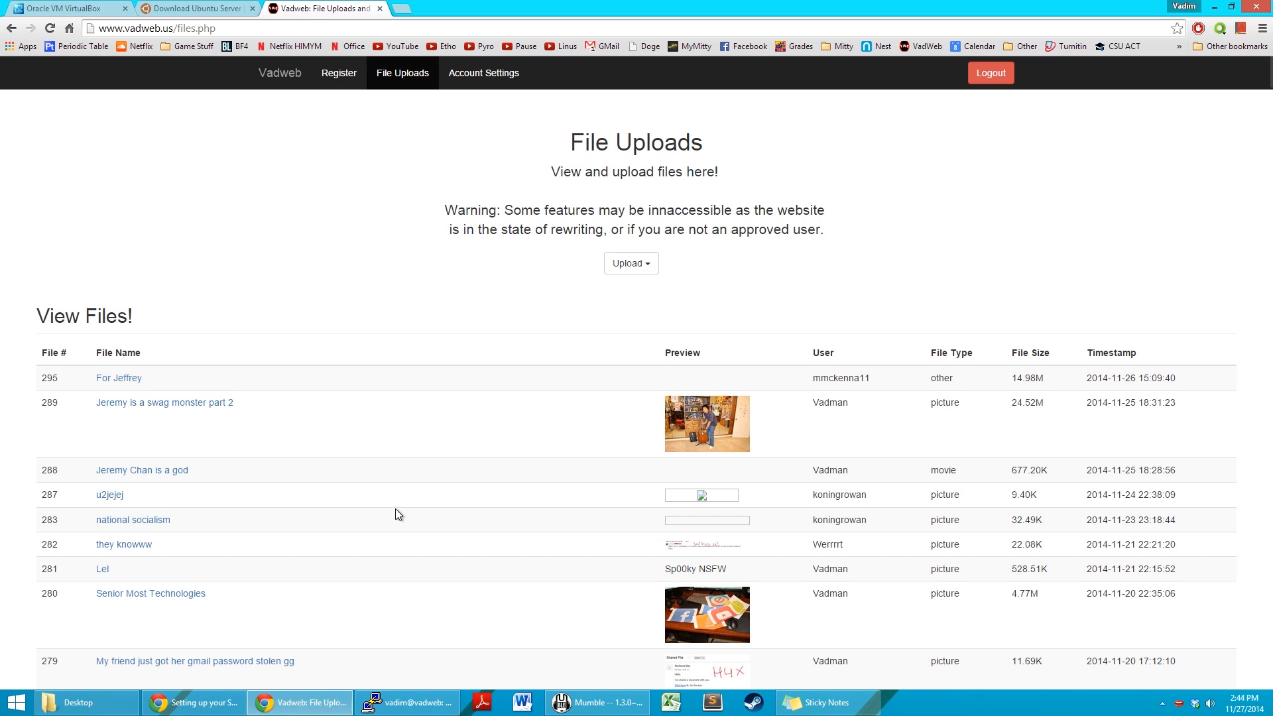
{"action": "left_click", "coordinate": [170, 7]}
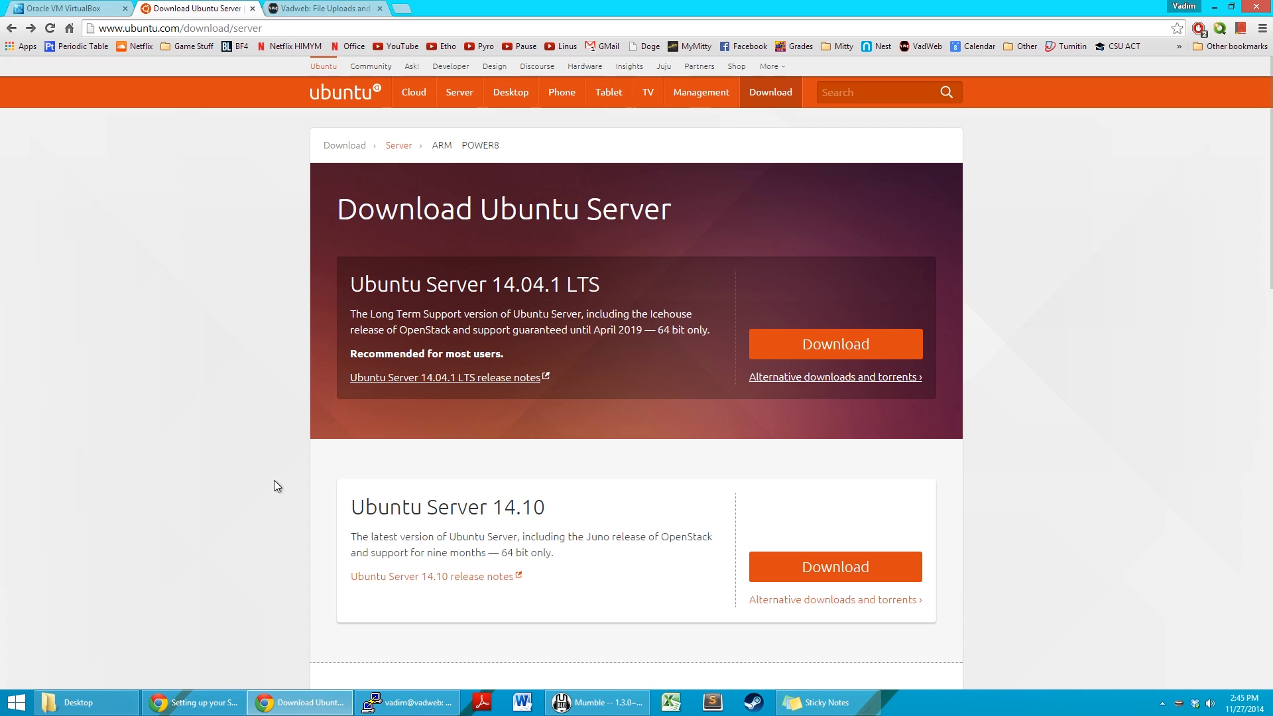
Step: Download the VirtualBox 4.3.20 installer for Windows hosts from the VirtualBox website and run it
{"action": "left_click", "coordinate": [100, 8]}
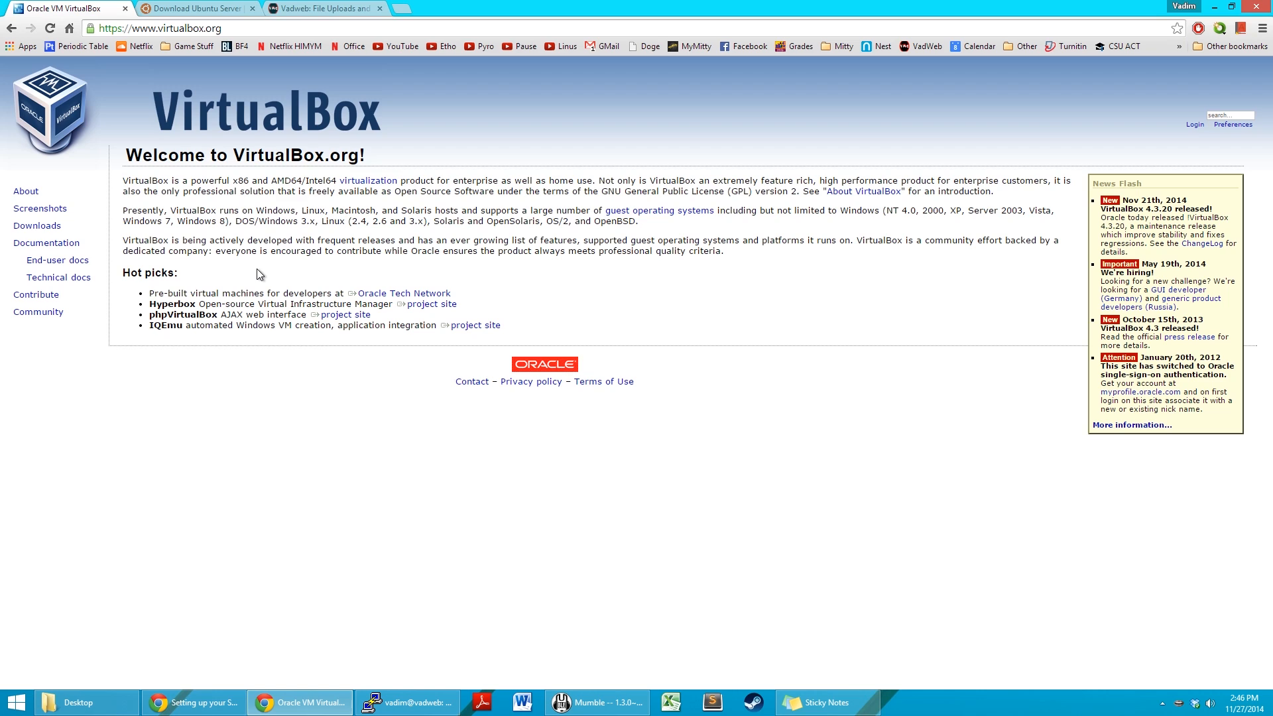
{"action": "left_click", "coordinate": [54, 226]}
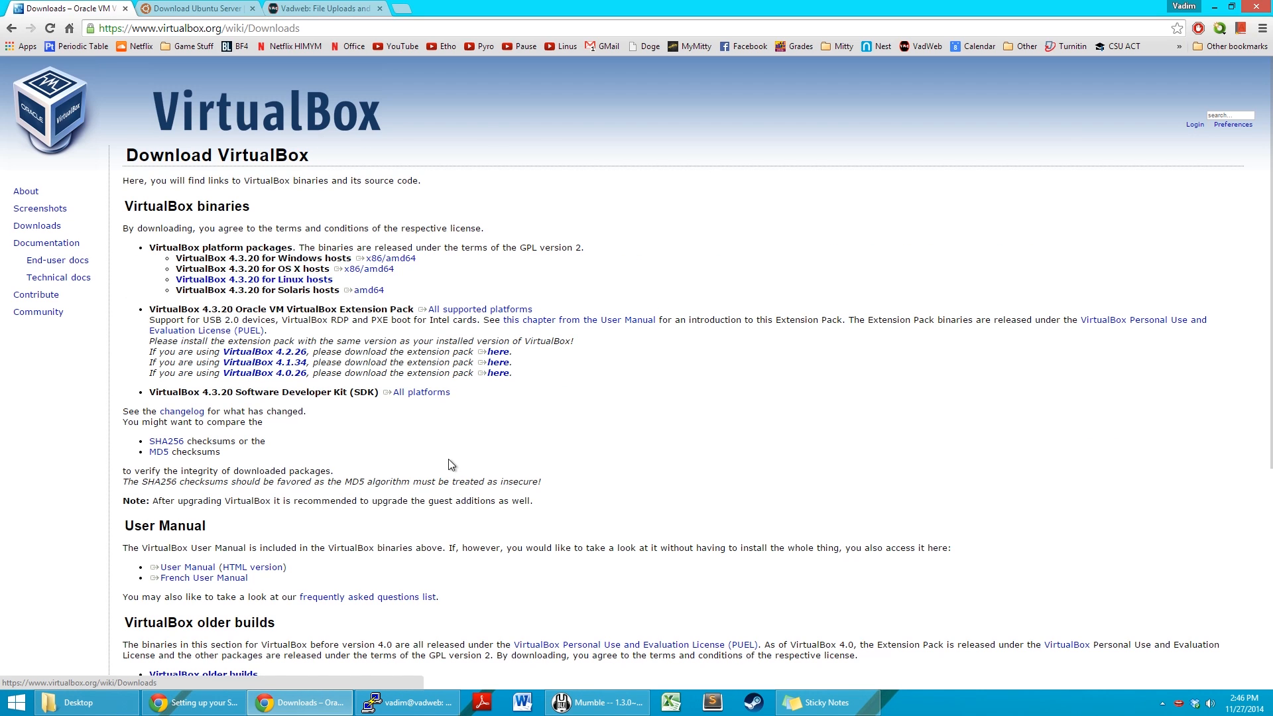
{"action": "left_click", "coordinate": [392, 258]}
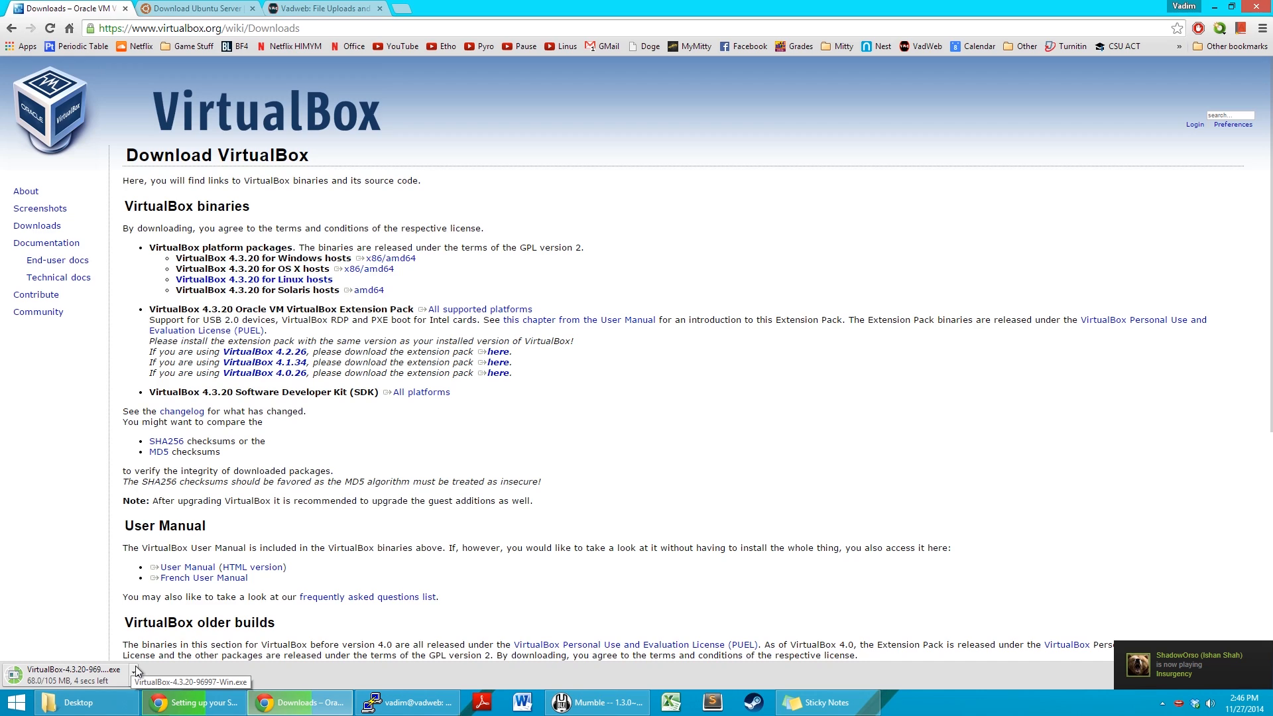
{"action": "left_click", "coordinate": [73, 675]}
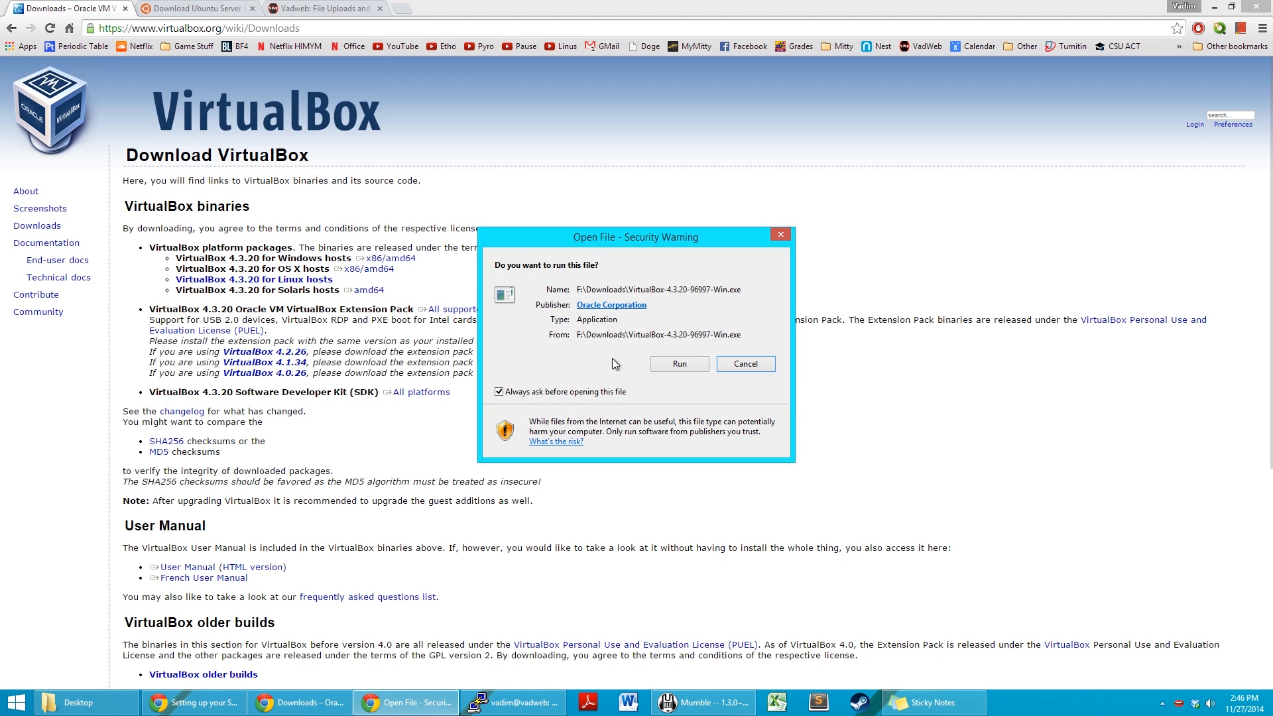
{"action": "left_click", "coordinate": [679, 364]}
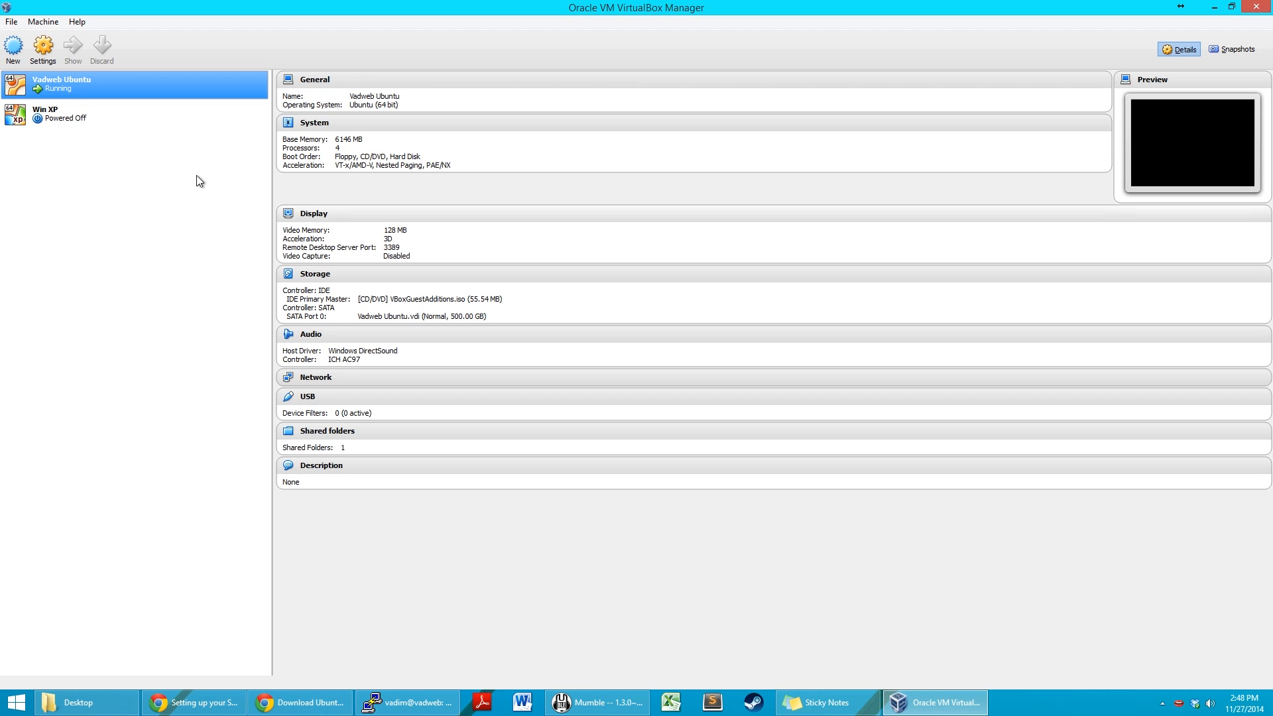
Step: Start a new virtual machine named Ubuntu Server Demo with type Linux and version Ubuntu (64 bit)
{"action": "left_click", "coordinate": [13, 47]}
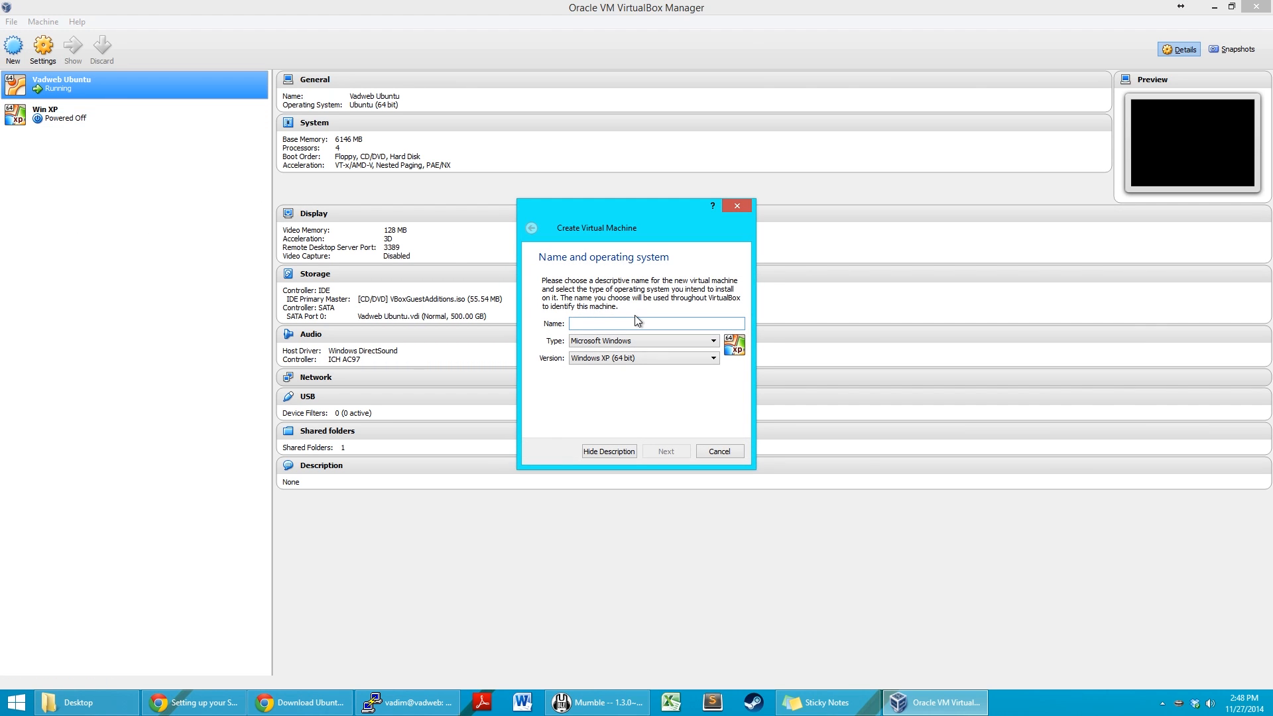
{"action": "type", "text": "UBun"}
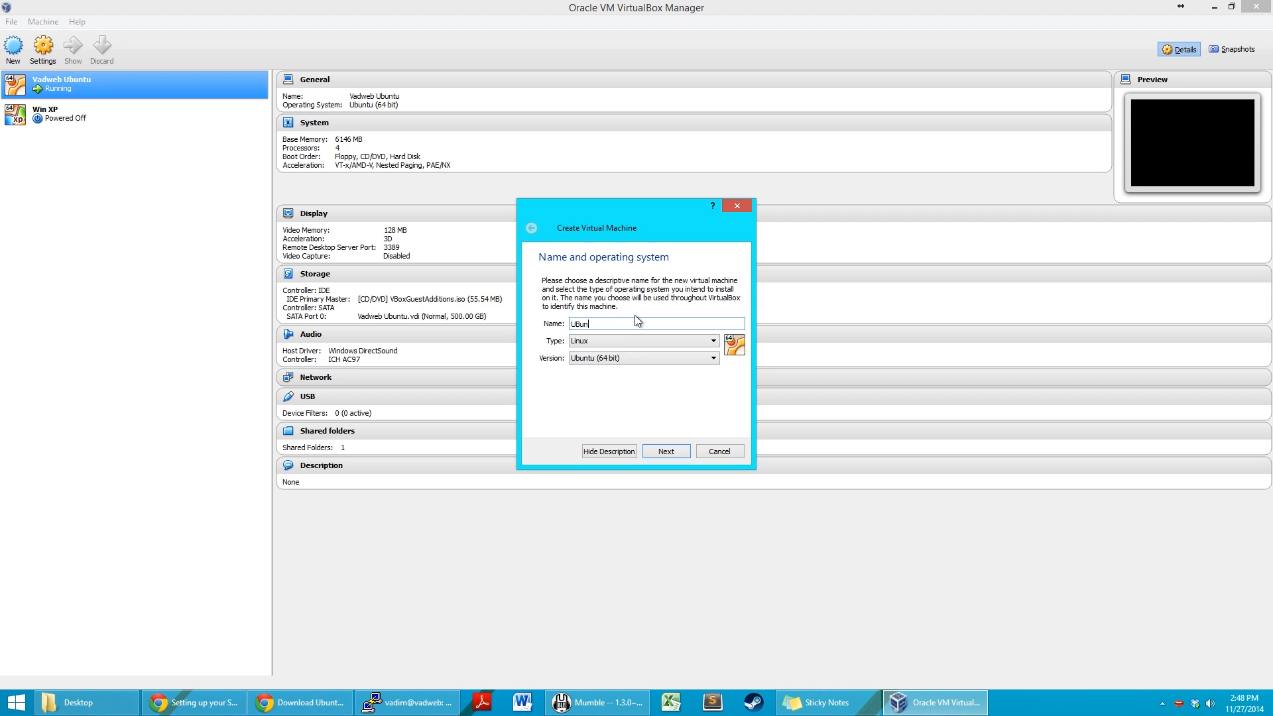
{"action": "key", "text": "BackSpace"}
{"action": "type", "text": "buntu Server Demo"}
{"action": "left_click", "coordinate": [630, 341]}
{"action": "left_click", "coordinate": [596, 347]}
{"action": "left_click", "coordinate": [606, 358]}
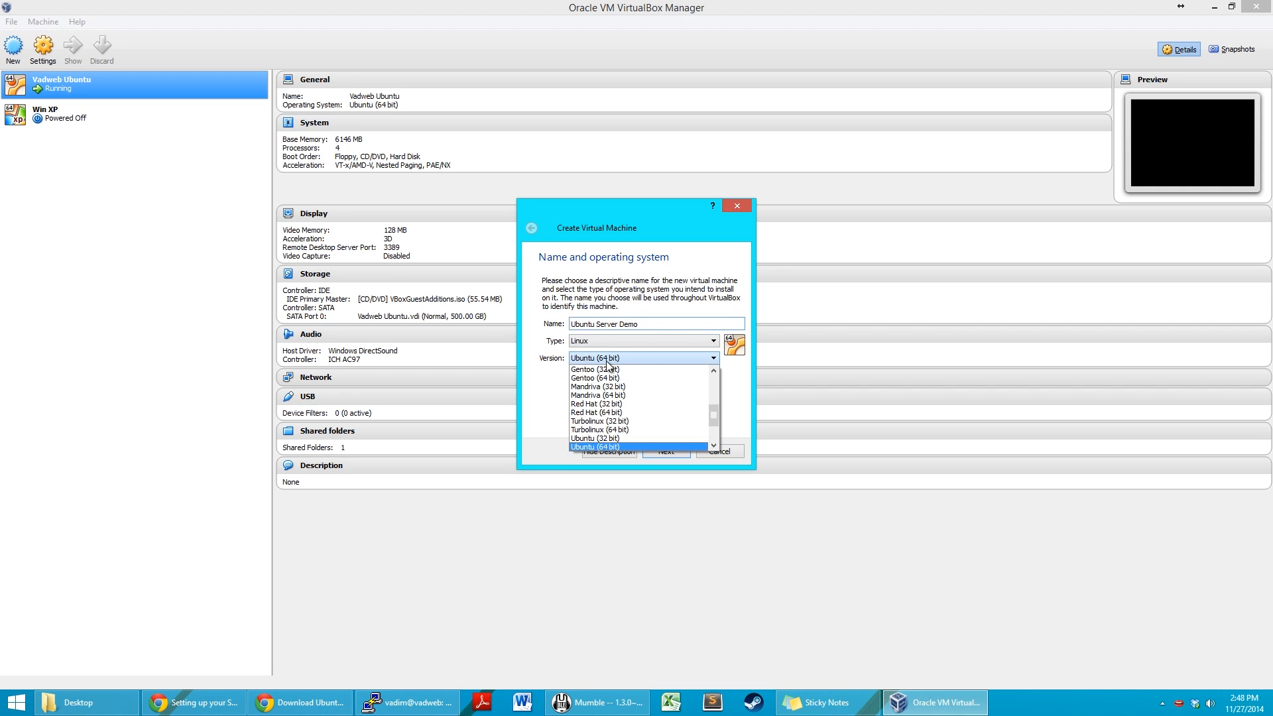
{"action": "left_click", "coordinate": [607, 359]}
{"action": "left_click", "coordinate": [666, 451]}
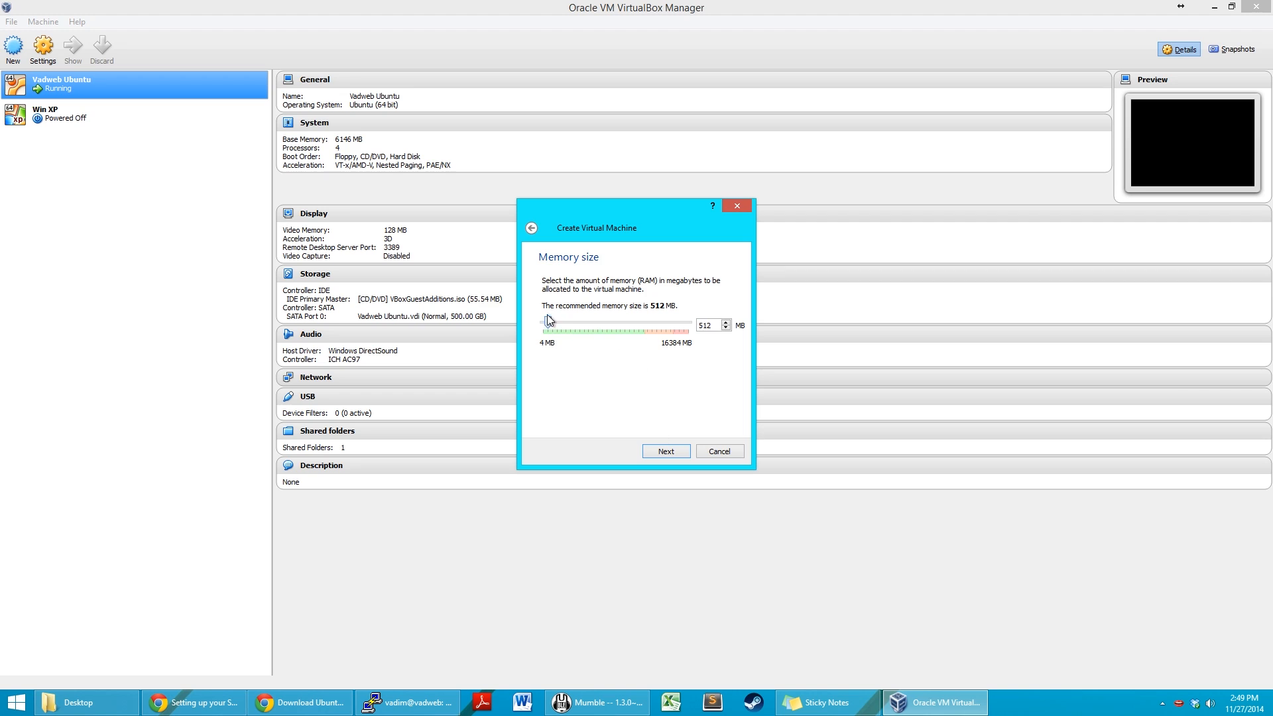
Step: Accept 512 MB of memory and choose a new dynamically allocated VDI virtual hard drive
{"action": "left_click", "coordinate": [648, 453]}
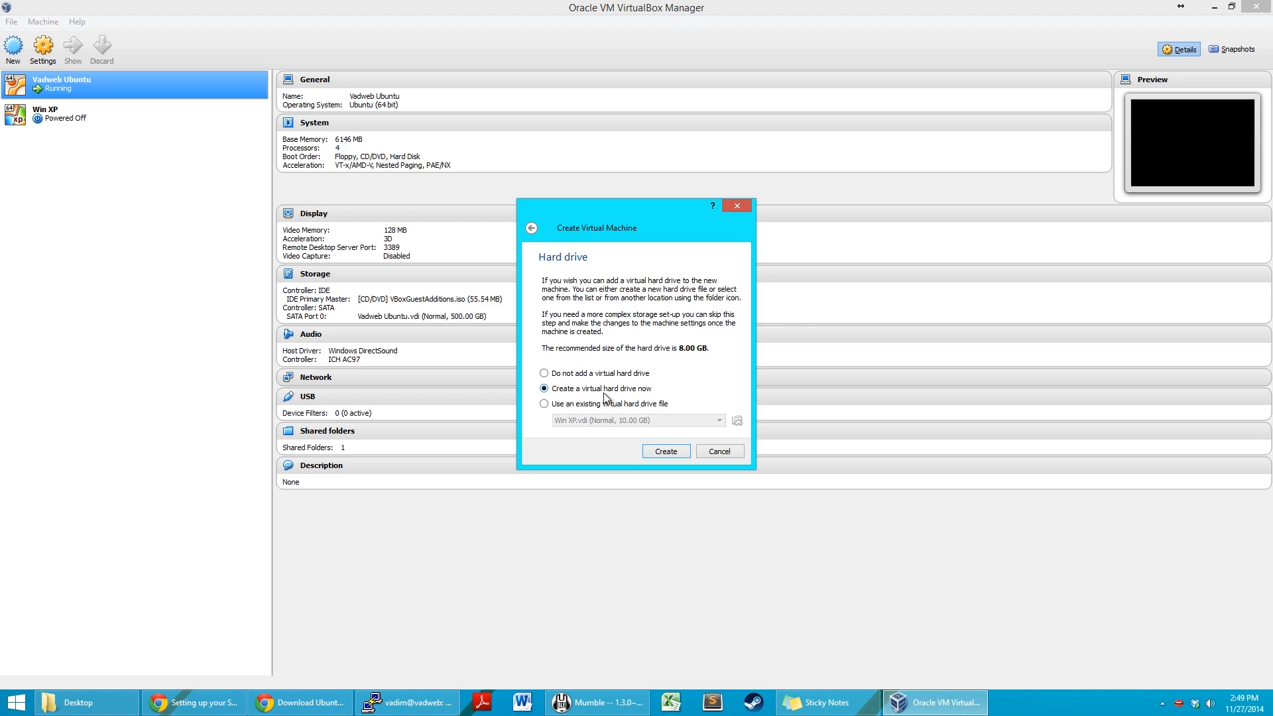
{"action": "left_click", "coordinate": [678, 451]}
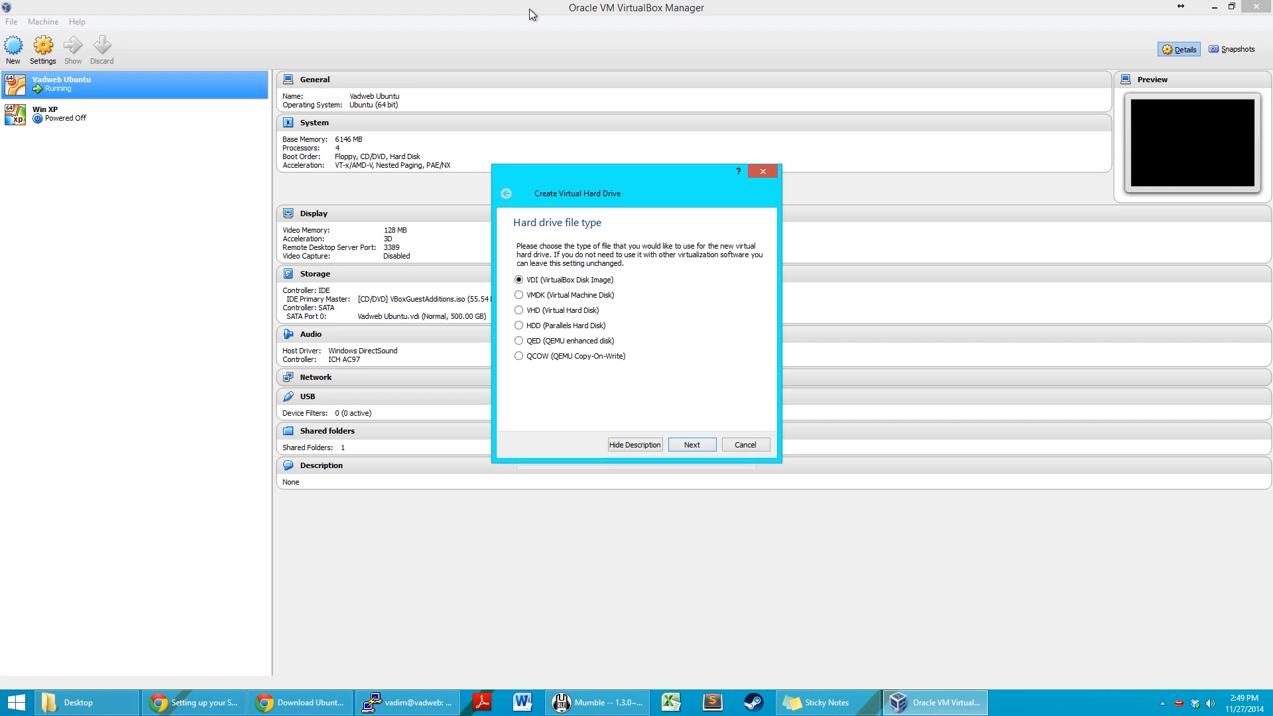
{"action": "left_click", "coordinate": [696, 443]}
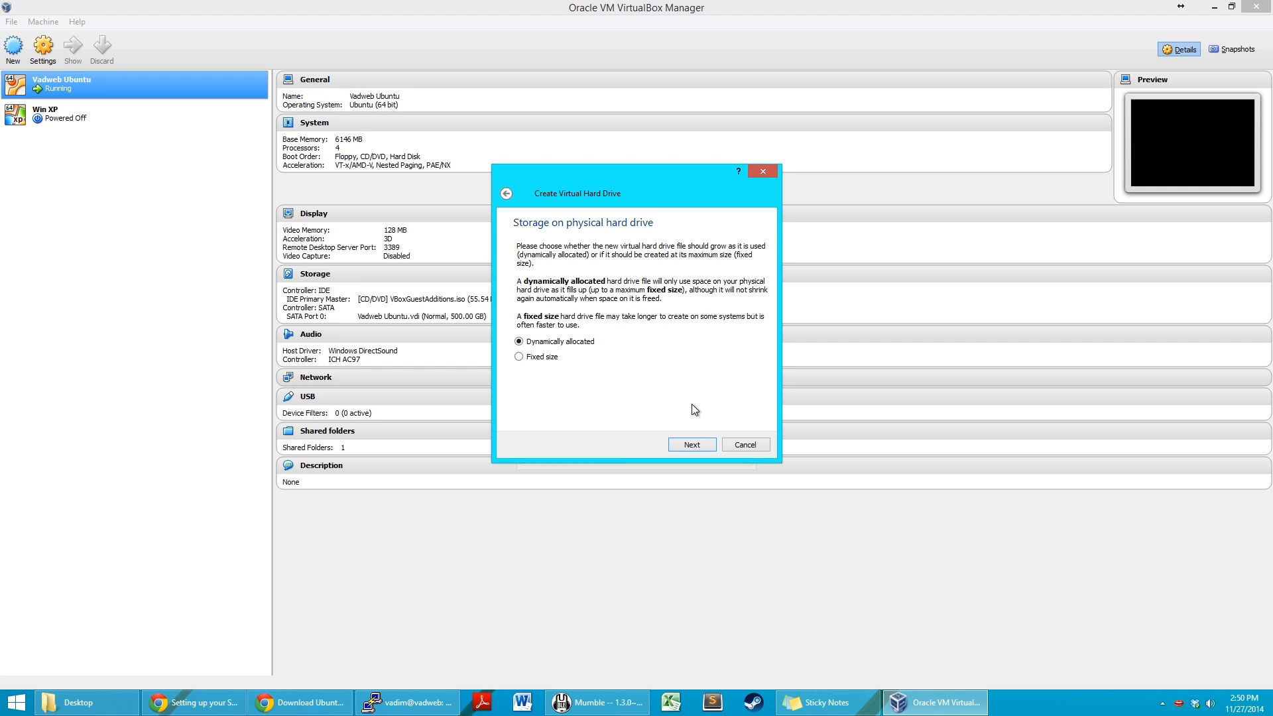
{"action": "left_click", "coordinate": [687, 443]}
Step: Browse for a different location for the virtual hard drive file and go to the Data (F:) drive
{"action": "left_click", "coordinate": [589, 273]}
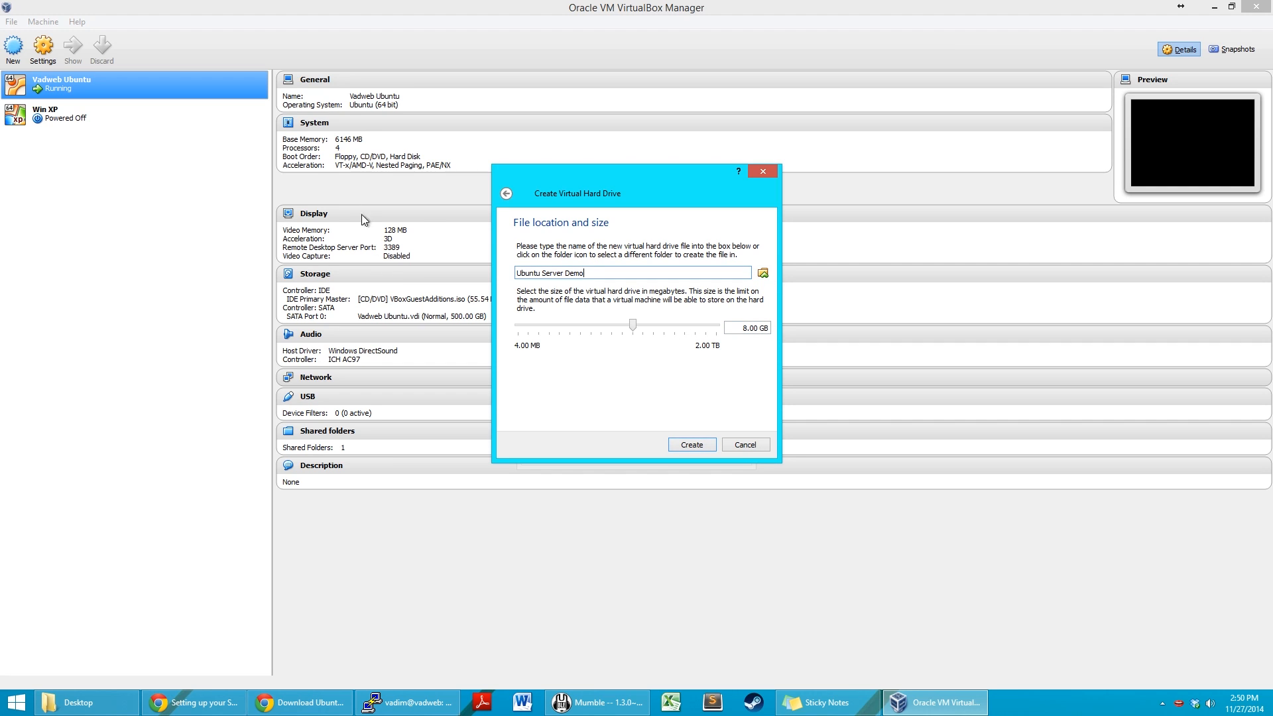
{"action": "left_click", "coordinate": [763, 274]}
{"action": "left_click_drag", "start_coordinate": [819, 173], "coordinate": [724, 305]}
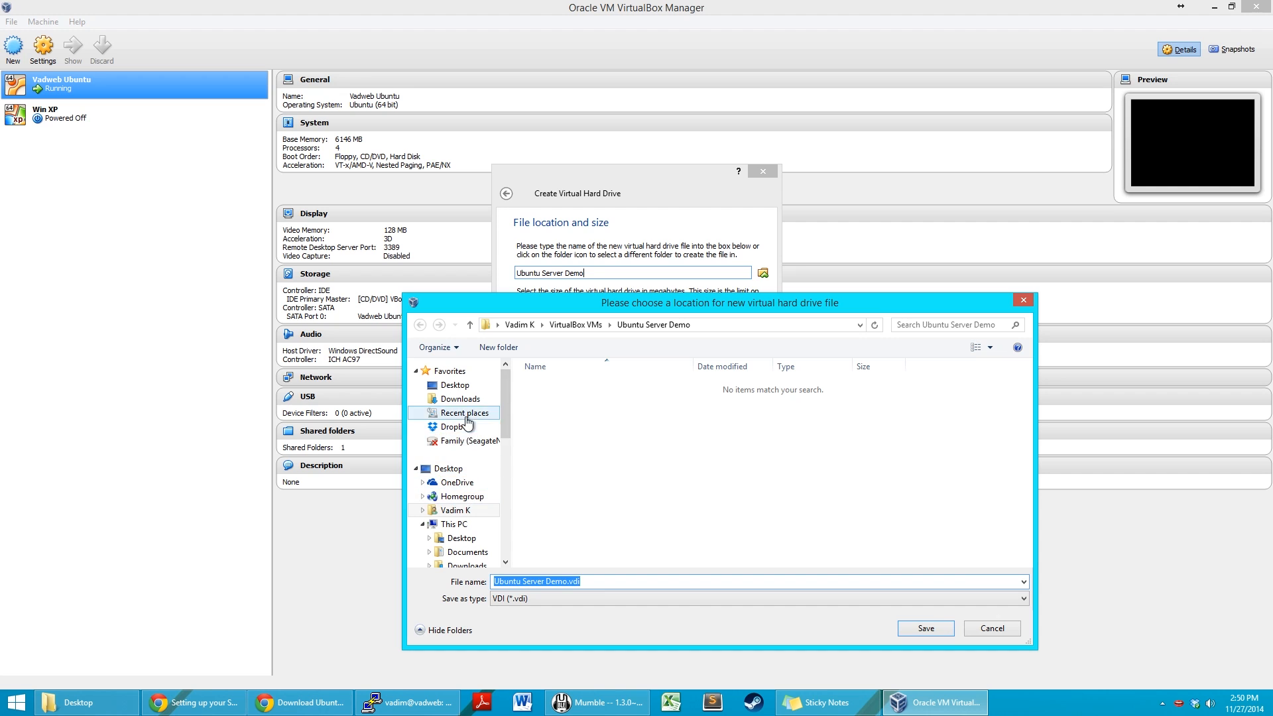
{"action": "left_click_drag", "start_coordinate": [506, 415], "coordinate": [506, 489]}
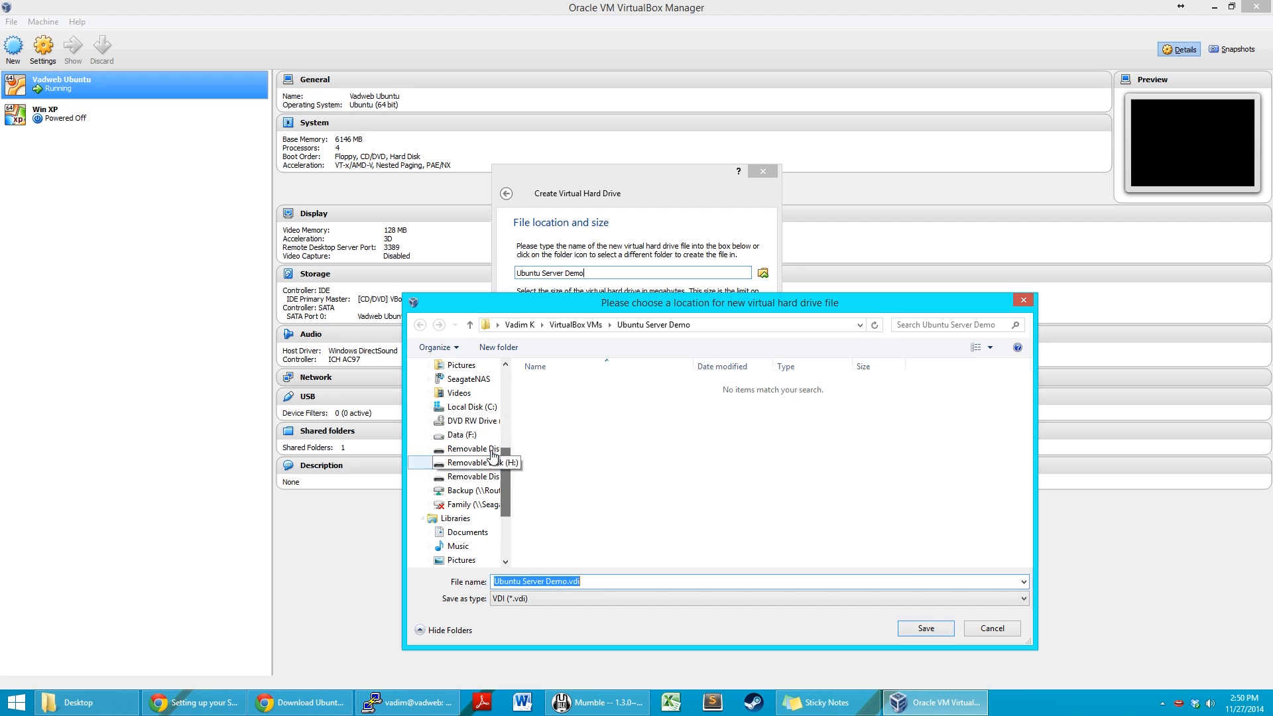
{"action": "scroll", "coordinate": [490, 446], "scroll_direction": "down", "scroll_amount": 1}
{"action": "left_click", "coordinate": [474, 435]}
{"action": "scroll", "coordinate": [490, 454], "scroll_direction": "down", "scroll_amount": 2}
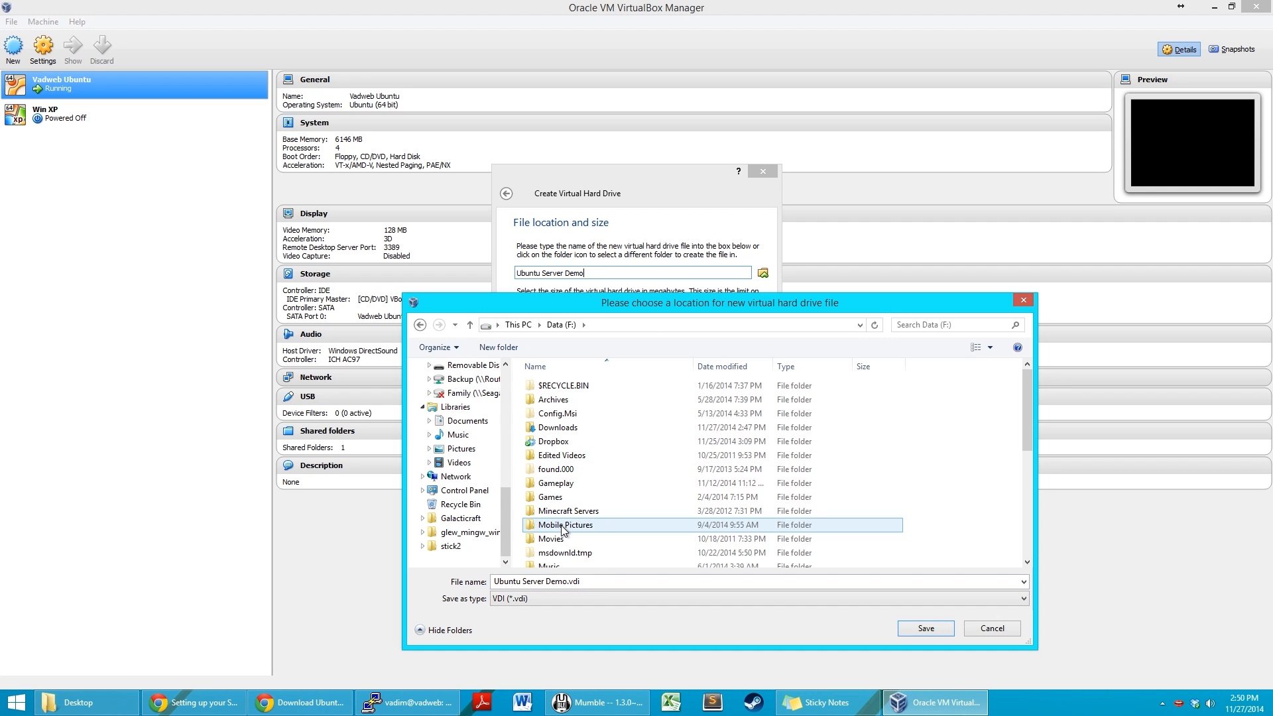
Step: Open the Machines folder inside Virtual Machine > VirtualBox on the Data (F:) drive
{"action": "scroll", "coordinate": [668, 506], "scroll_direction": "down", "scroll_amount": 5}
{"action": "left_click", "coordinate": [562, 547]}
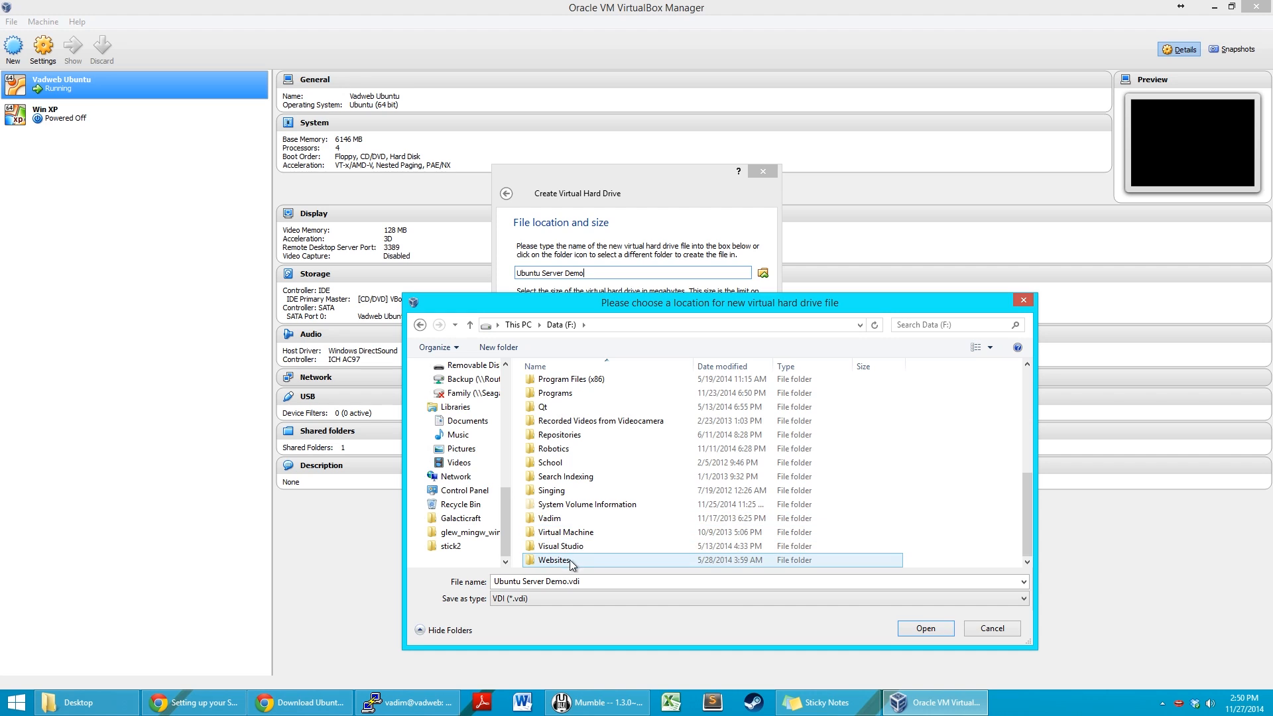
{"action": "left_click", "coordinate": [576, 436]}
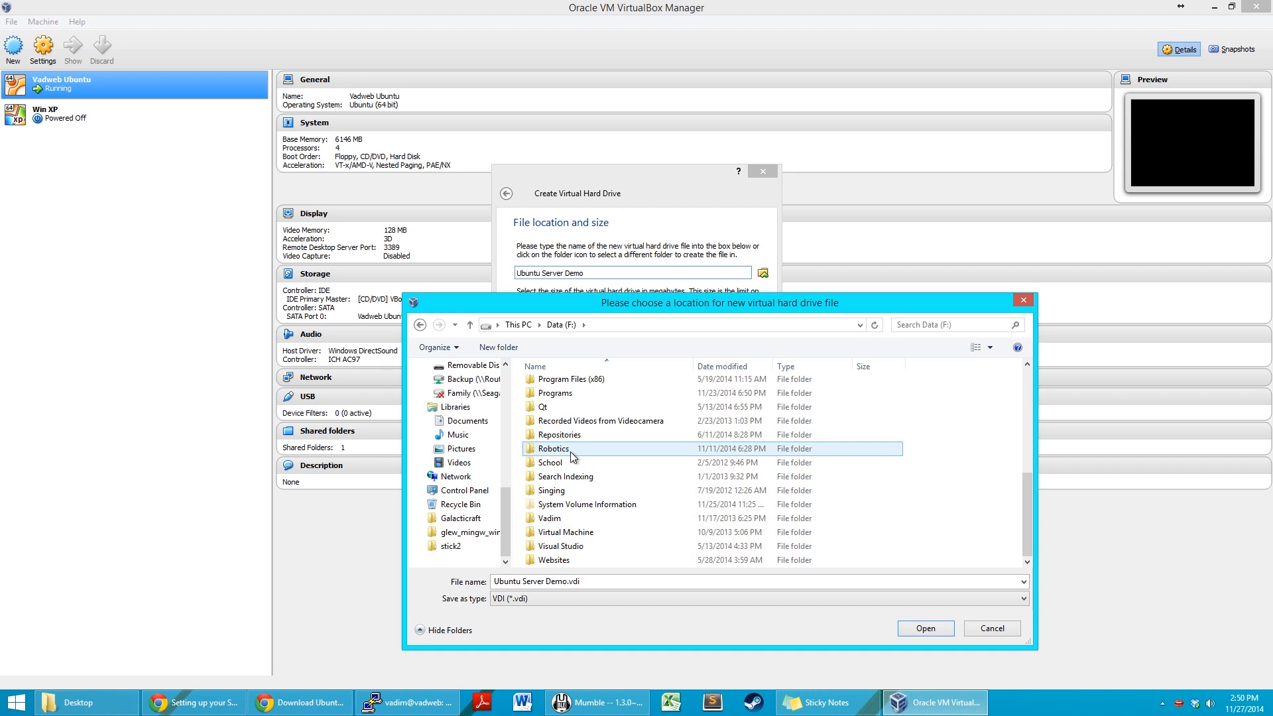
{"action": "left_click", "coordinate": [563, 561]}
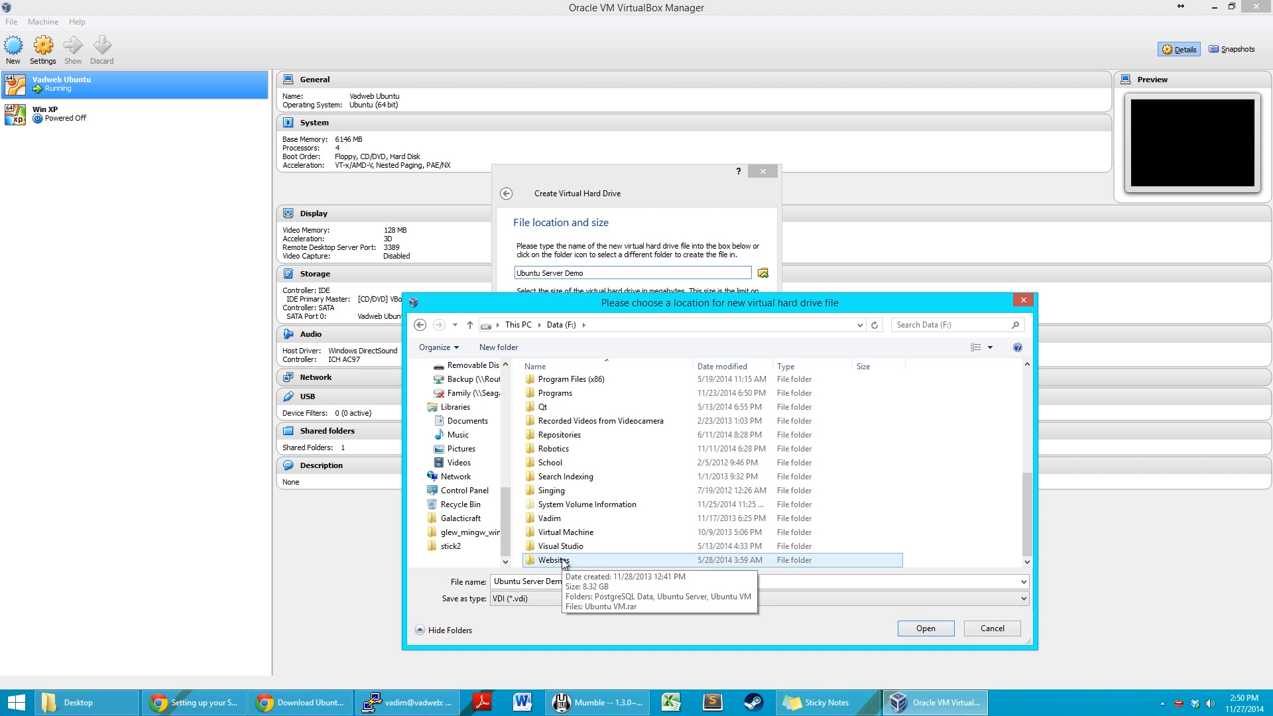
{"action": "double_click", "coordinate": [557, 532]}
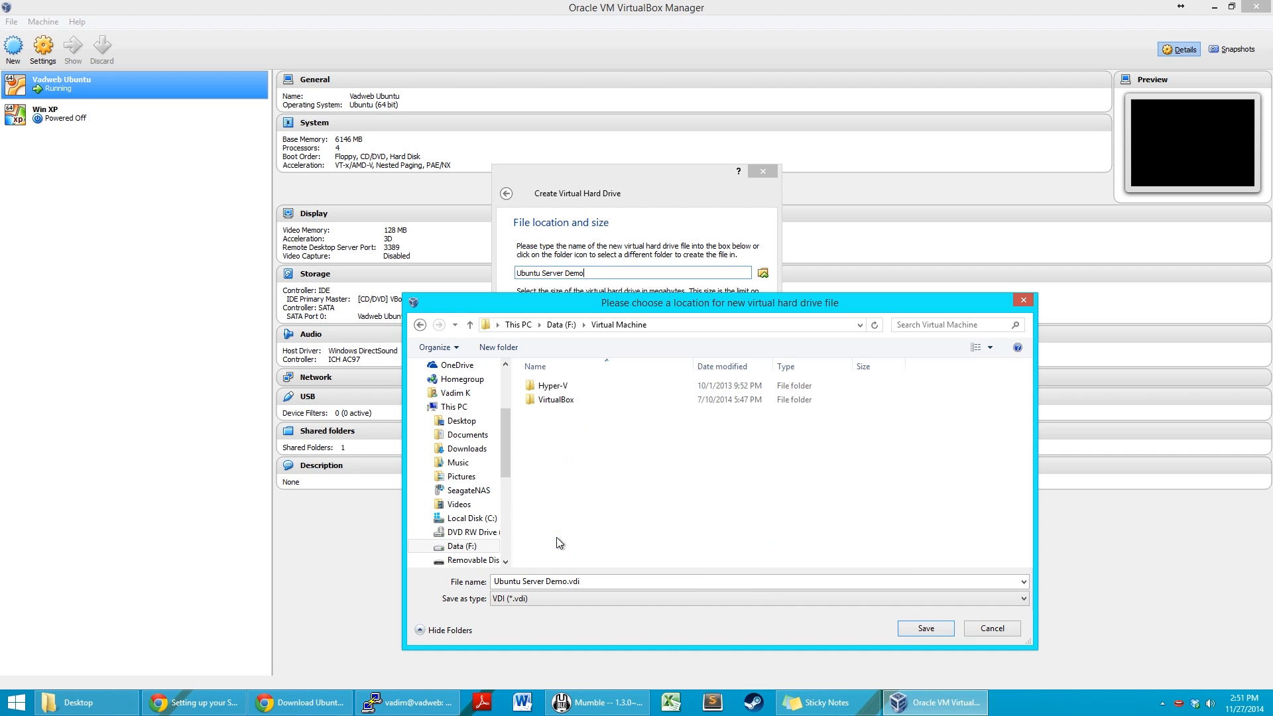
{"action": "double_click", "coordinate": [571, 400]}
{"action": "left_click", "coordinate": [559, 386]}
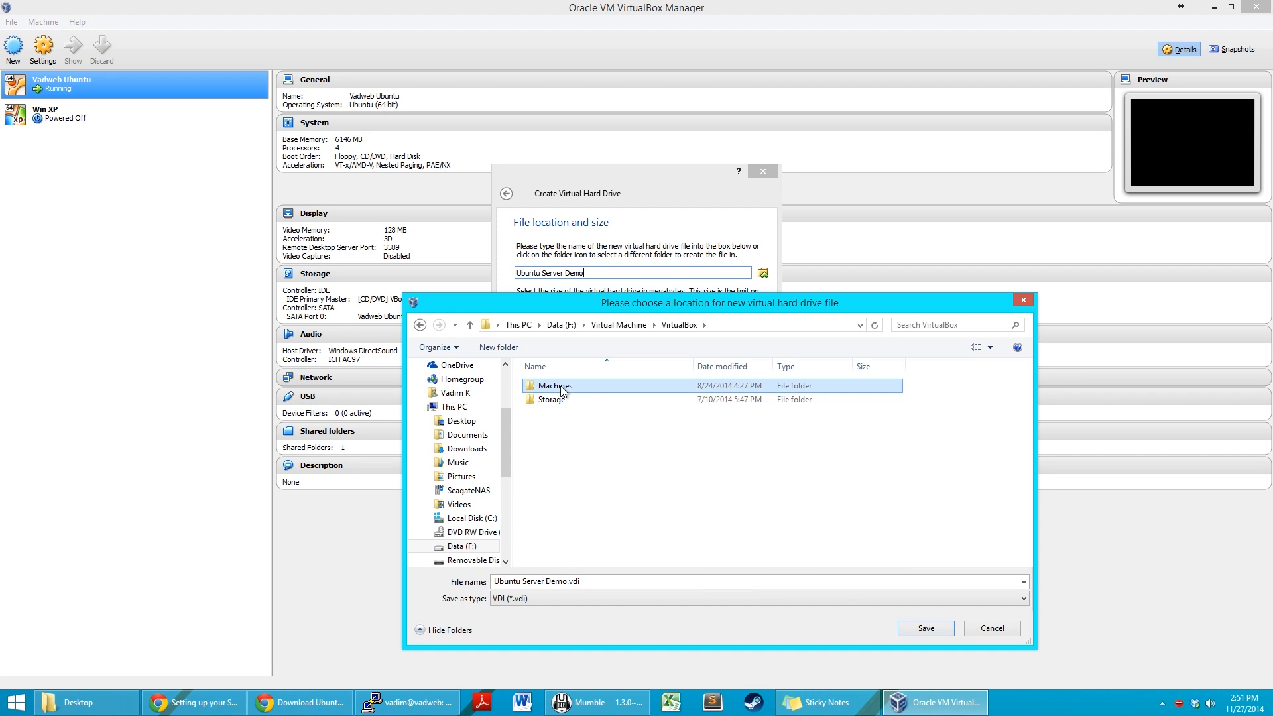
{"action": "double_click", "coordinate": [559, 386]}
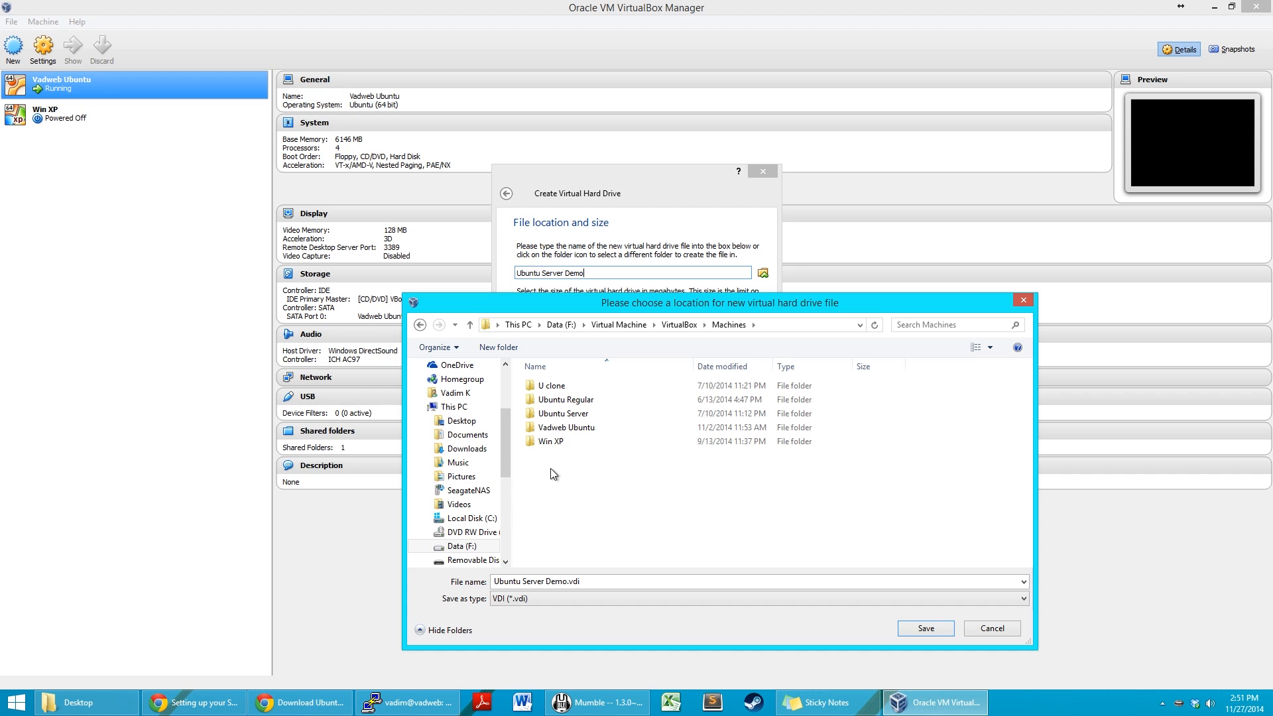
Step: Create a folder named Ubuntu Server Demo in the Machines folder and open it
{"action": "right_click", "coordinate": [550, 468]}
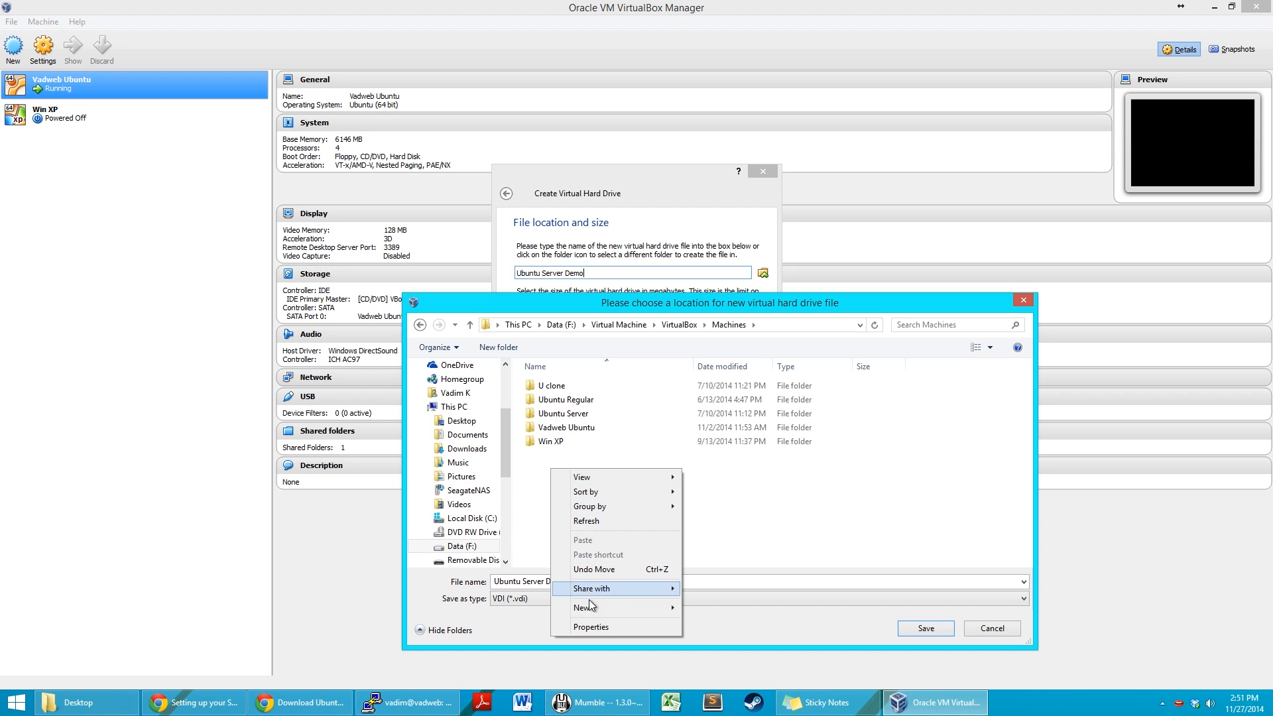
{"action": "mouse_move", "coordinate": [637, 608]}
{"action": "left_click", "coordinate": [711, 428]}
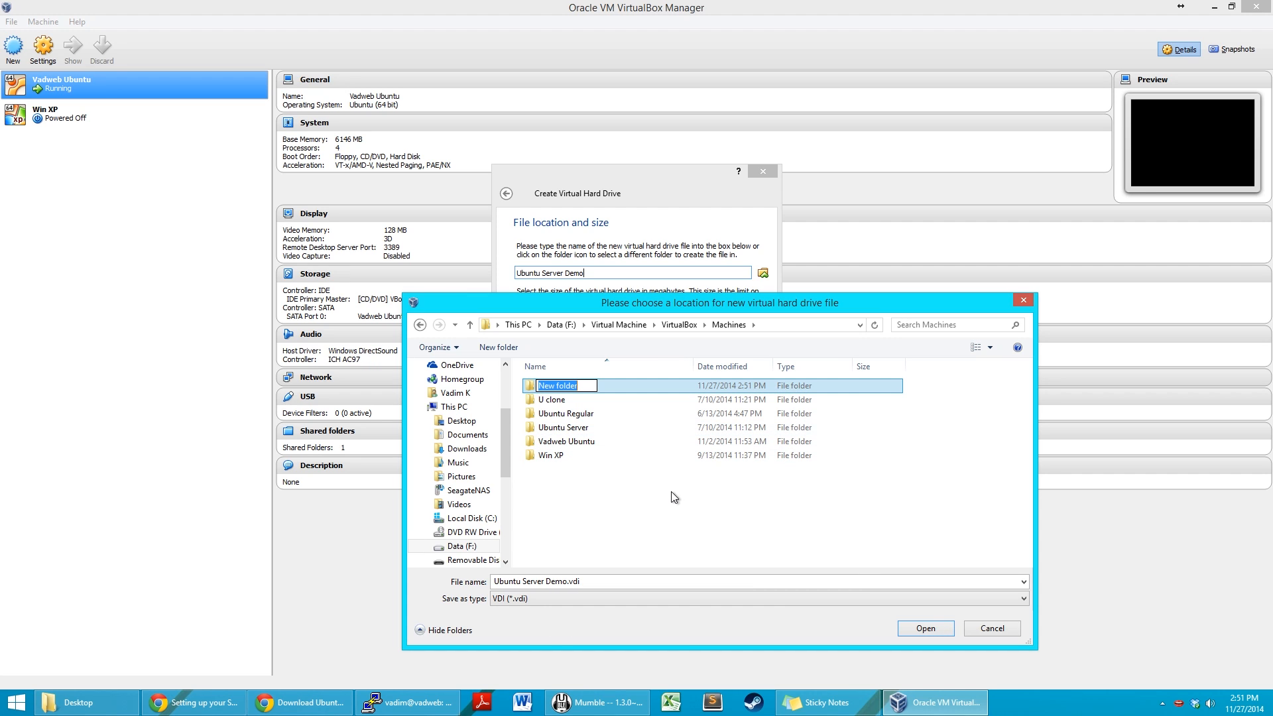
{"action": "type", "text": "Ubuntu Server Demo"}
{"action": "key", "text": "Return"}
{"action": "key", "text": "Return"}
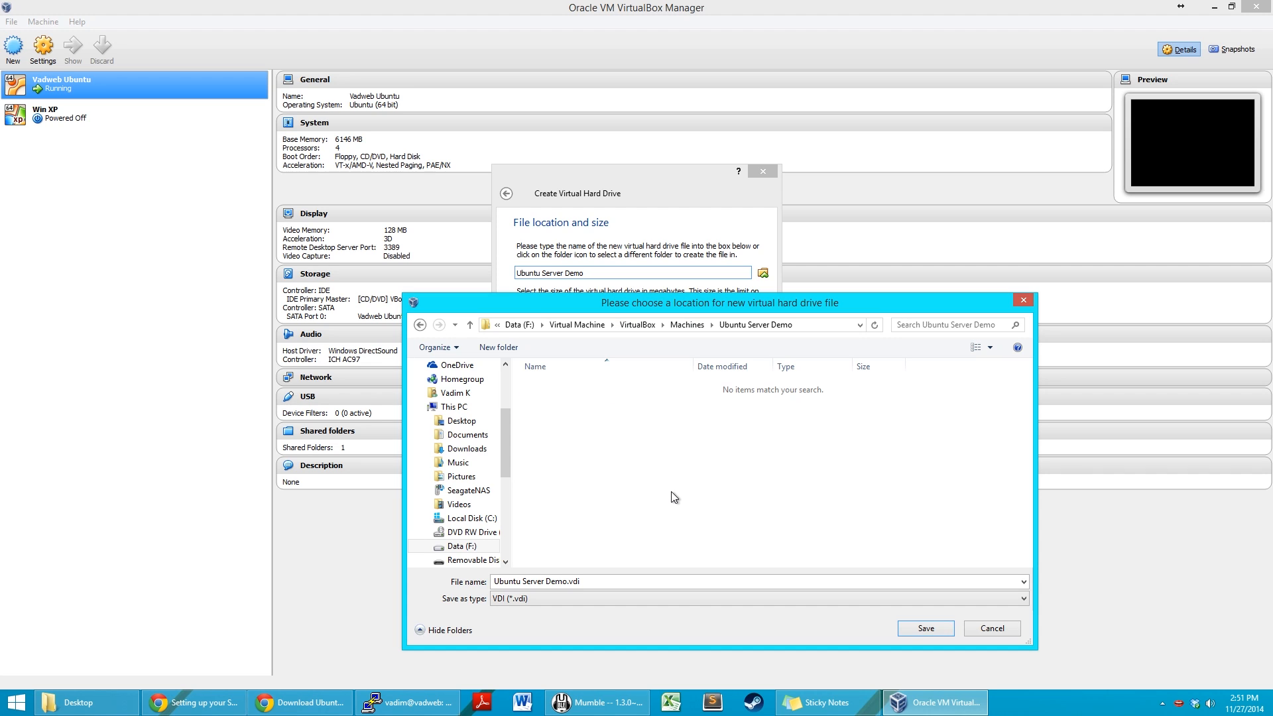
Step: Save the disk file as Ubuntu Server Demo.vdi in a new HDD subfolder and create the 8.00 GB virtual hard drive
{"action": "right_click", "coordinate": [716, 462]}
{"action": "mouse_move", "coordinate": [762, 600]}
{"action": "left_click", "coordinate": [865, 424]}
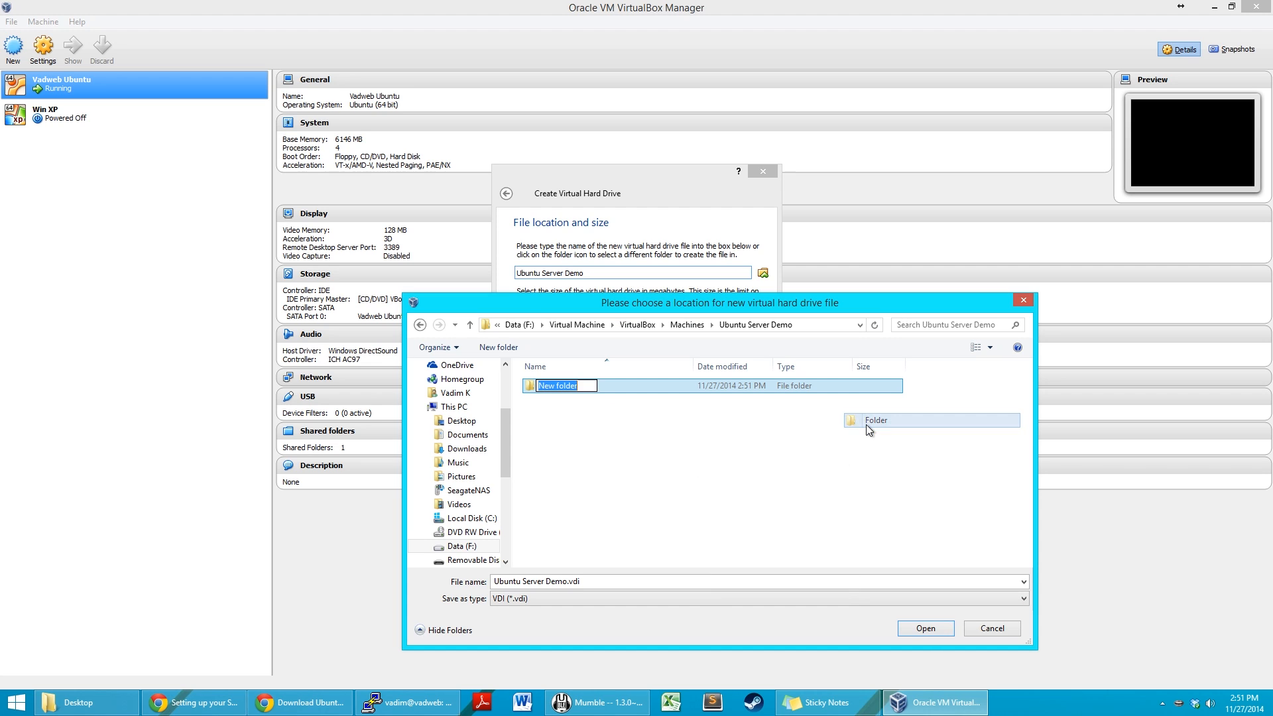
{"action": "type", "text": "HDD"}
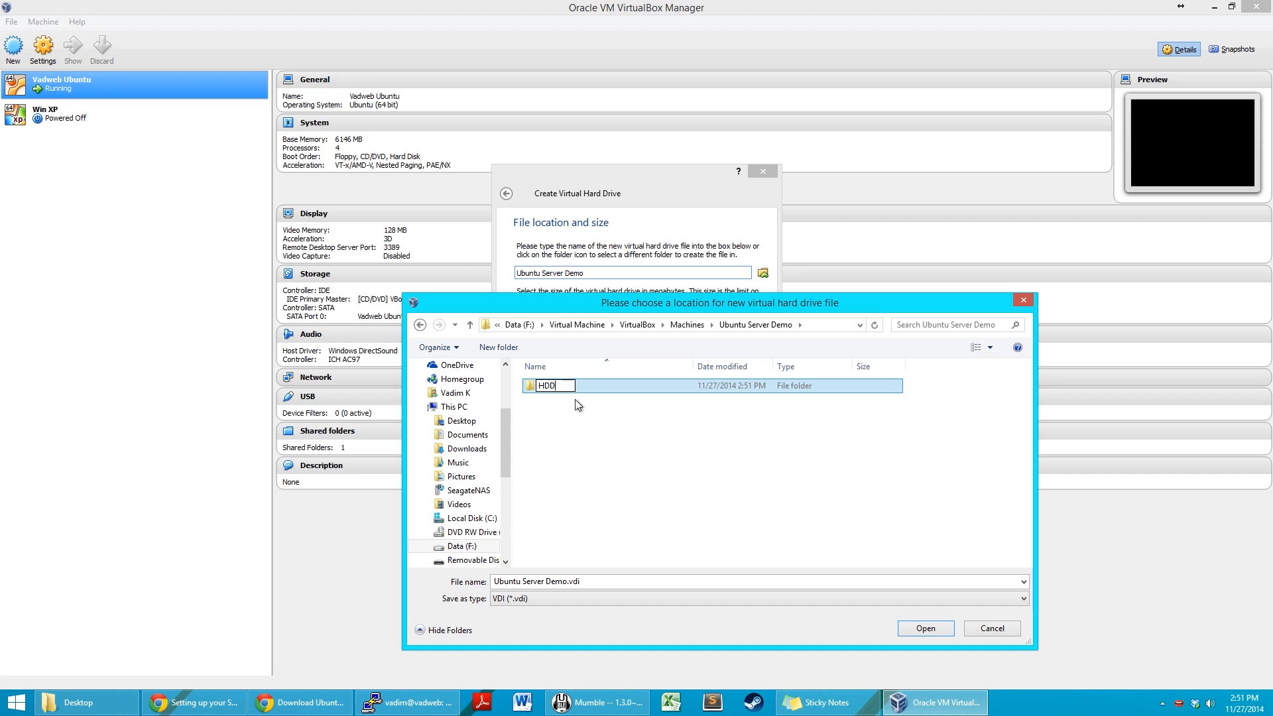
{"action": "left_click", "coordinate": [568, 382]}
{"action": "double_click", "coordinate": [567, 384]}
{"action": "left_click", "coordinate": [925, 629]}
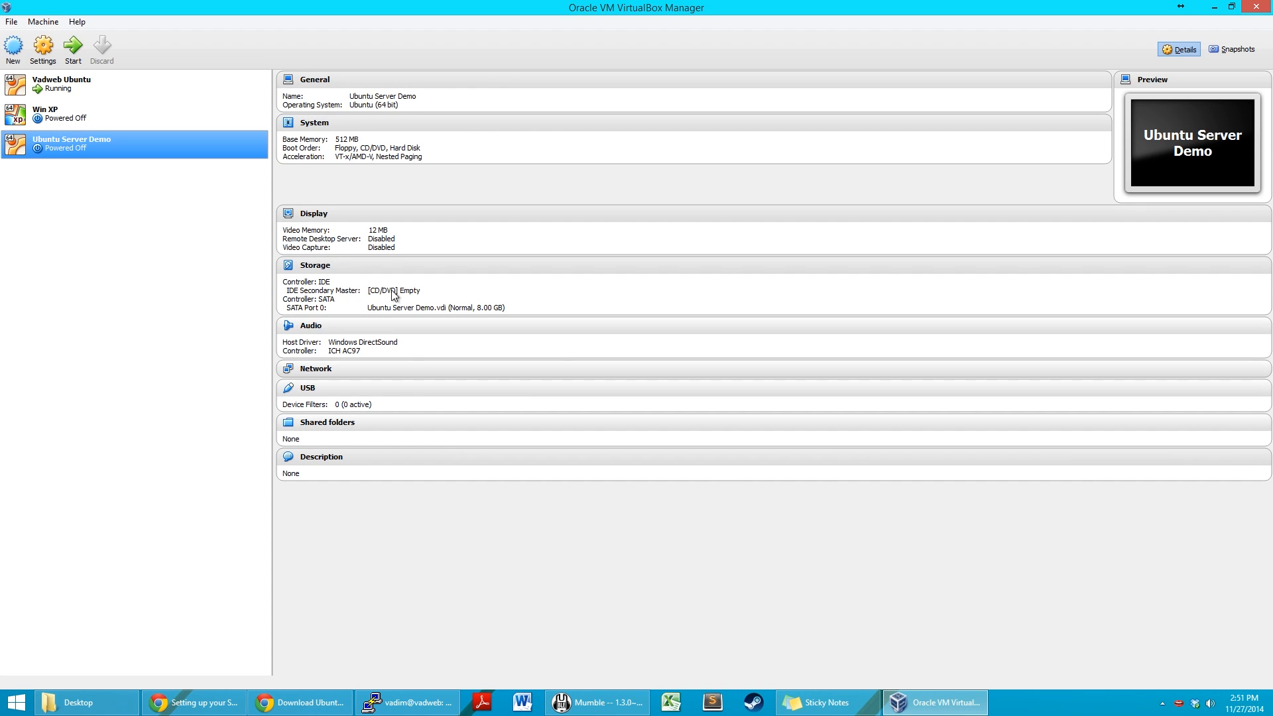
Step: Check the general settings of the Ubuntu Server Demo machine and the VirtualBox preferences, leaving both without changes
{"action": "left_click", "coordinate": [44, 46]}
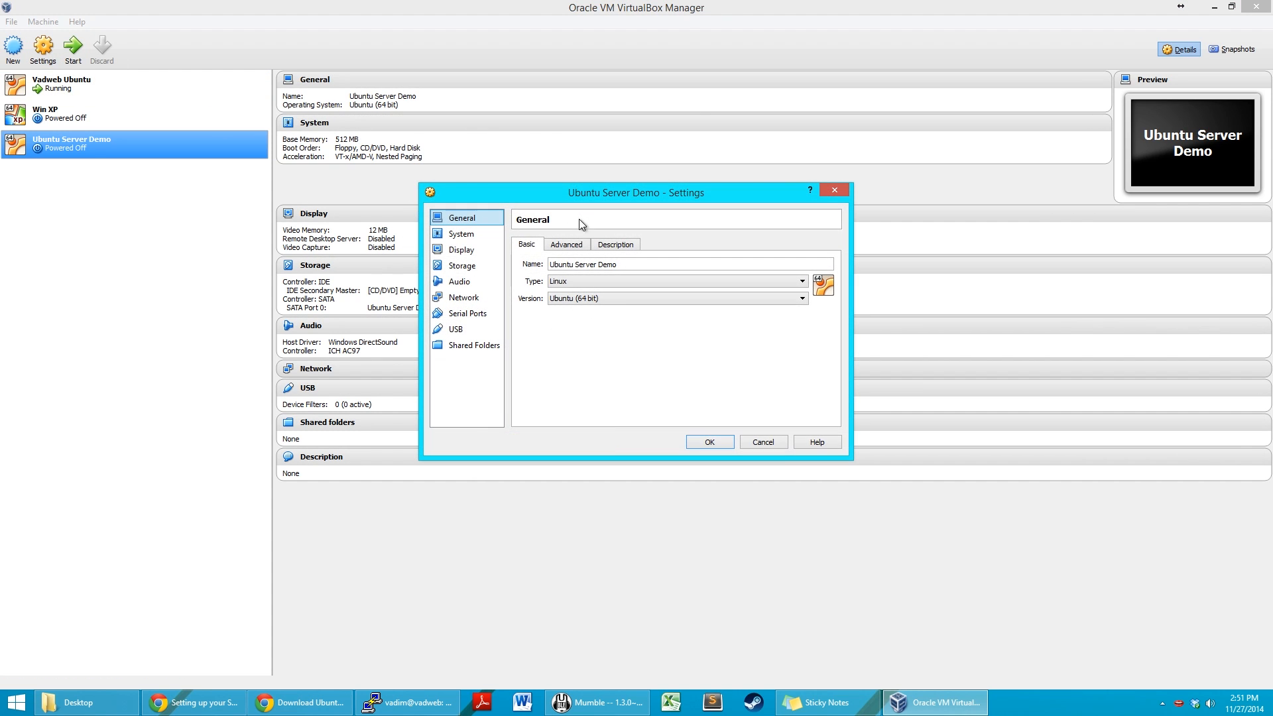
{"action": "left_click", "coordinate": [769, 443]}
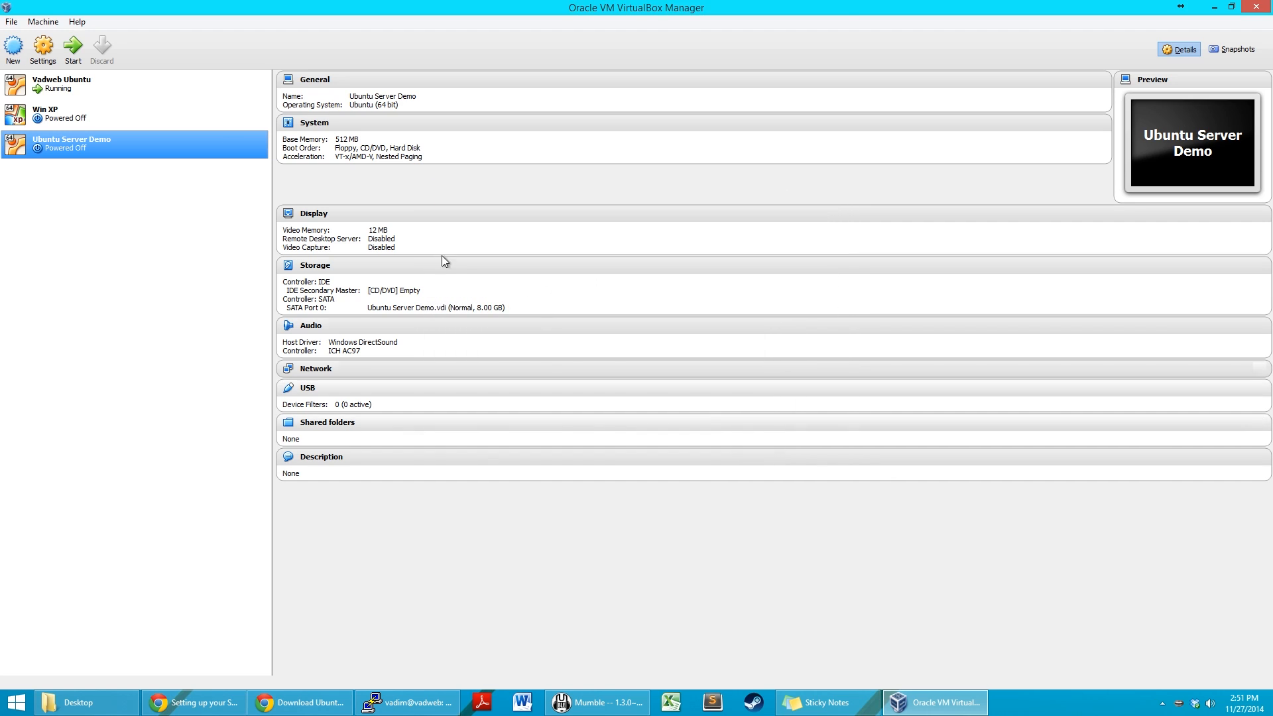
{"action": "left_click", "coordinate": [10, 22]}
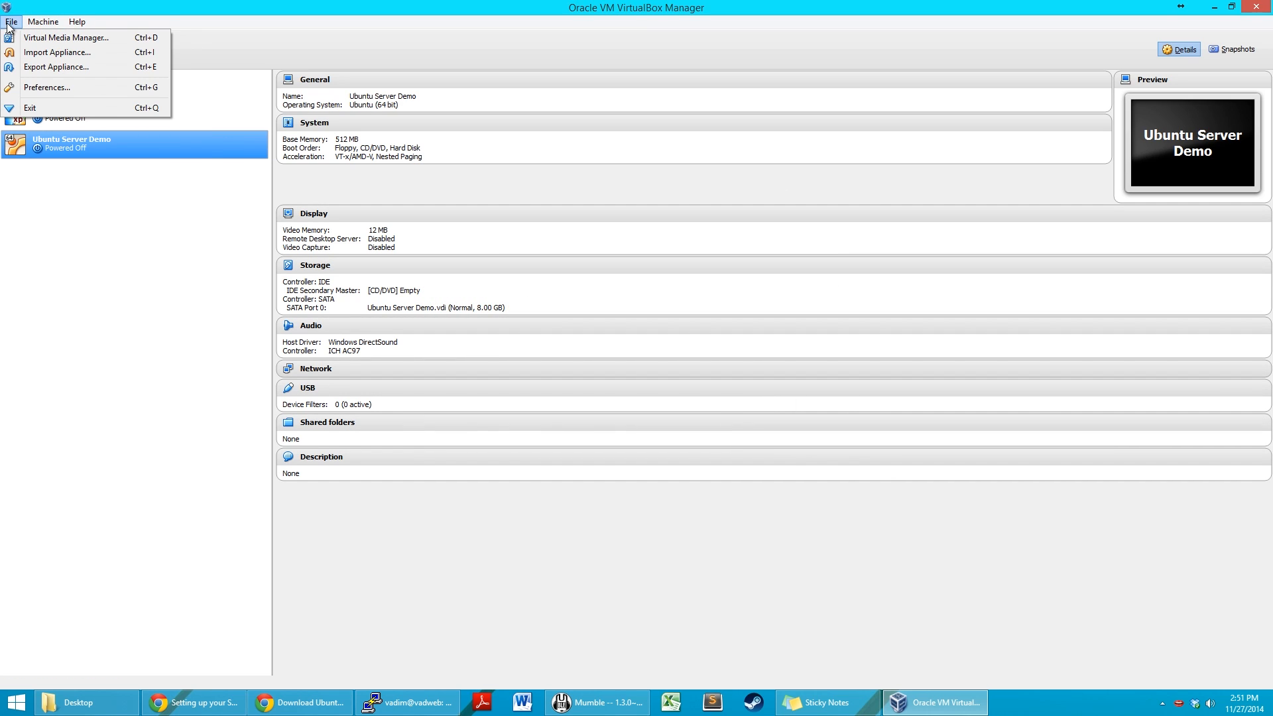
{"action": "left_click", "coordinate": [46, 87]}
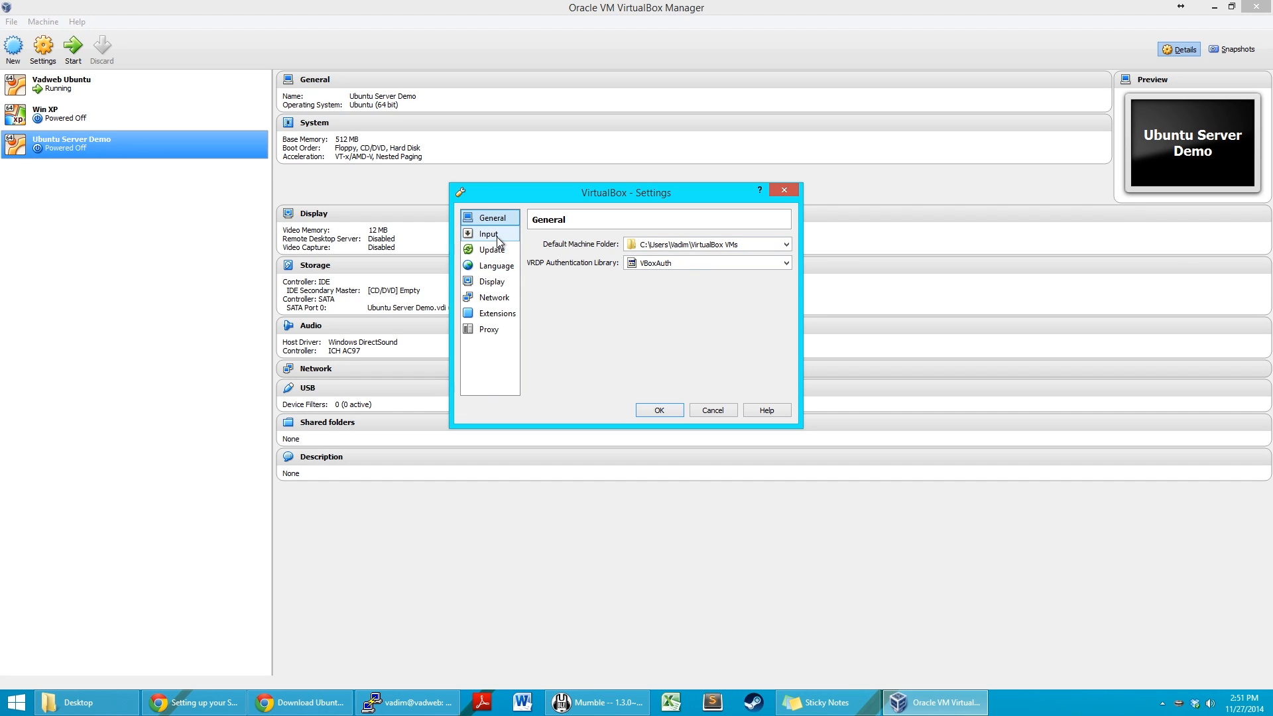
{"action": "left_click", "coordinate": [718, 411]}
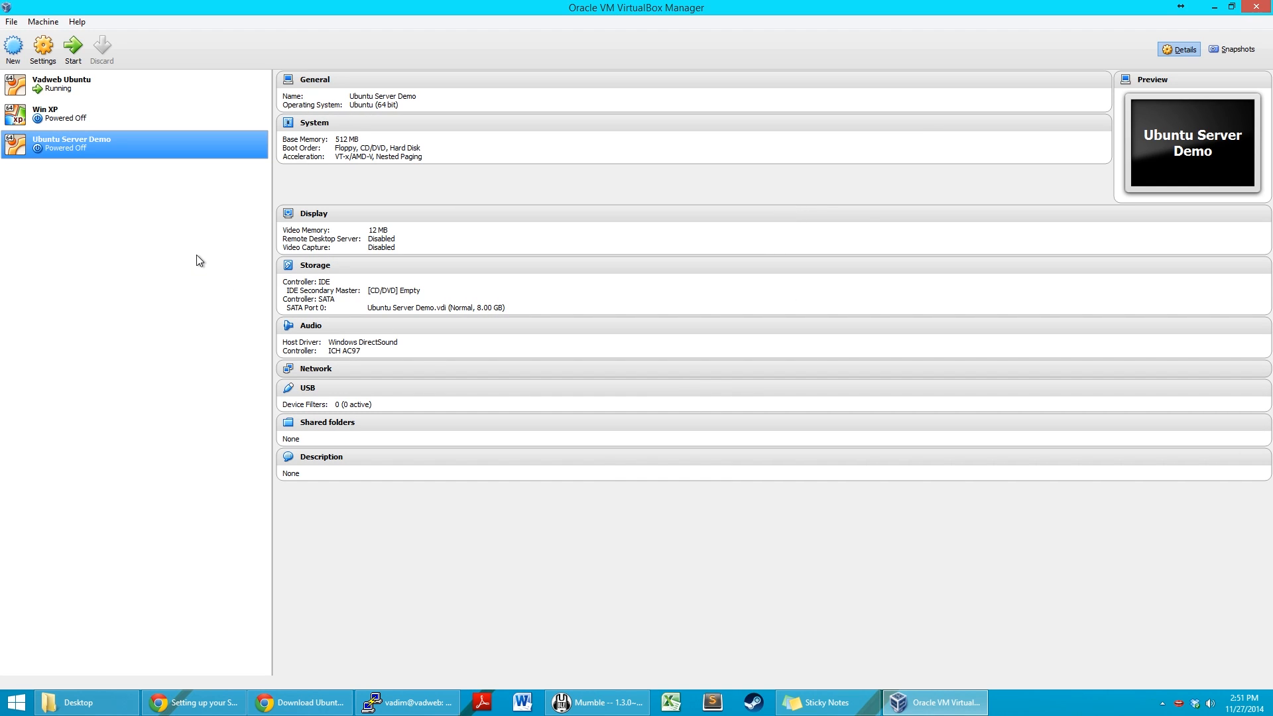
Step: Open a new File Explorer window and copy the Default Machine Folder path from the VirtualBox preferences, leaving the preferences unchanged
{"action": "right_click", "coordinate": [73, 702]}
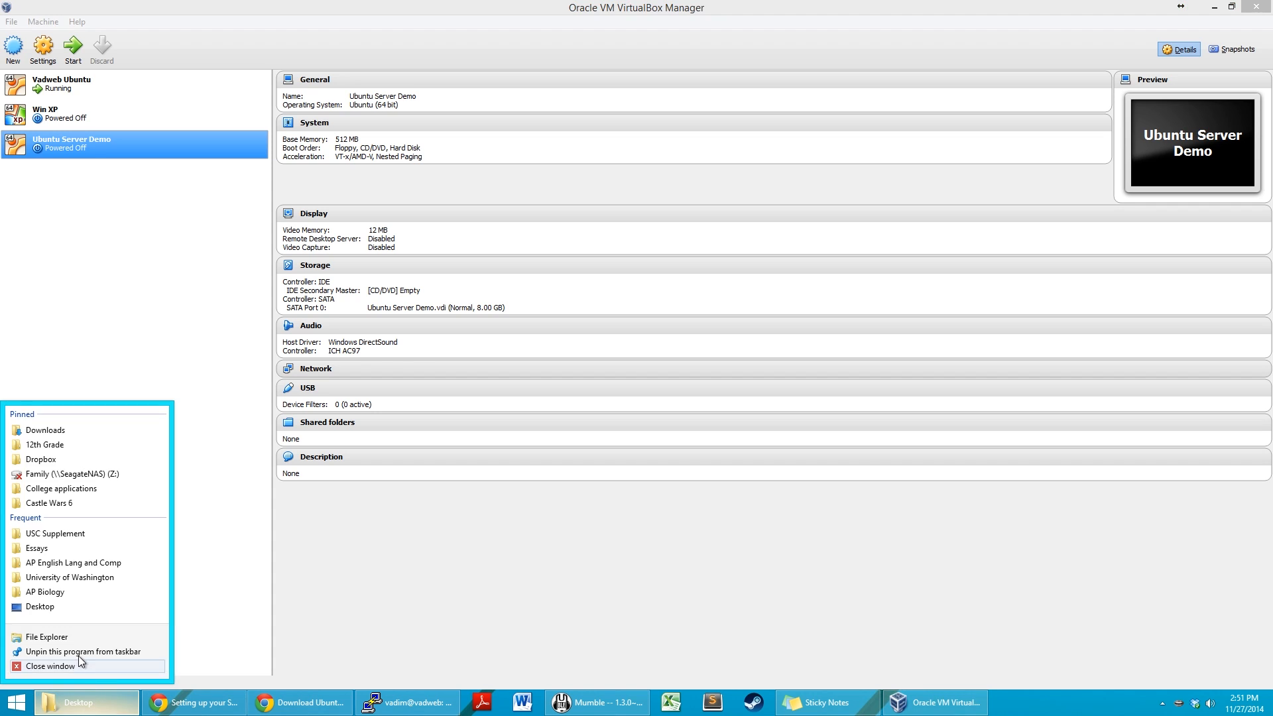
{"action": "left_click", "coordinate": [45, 638]}
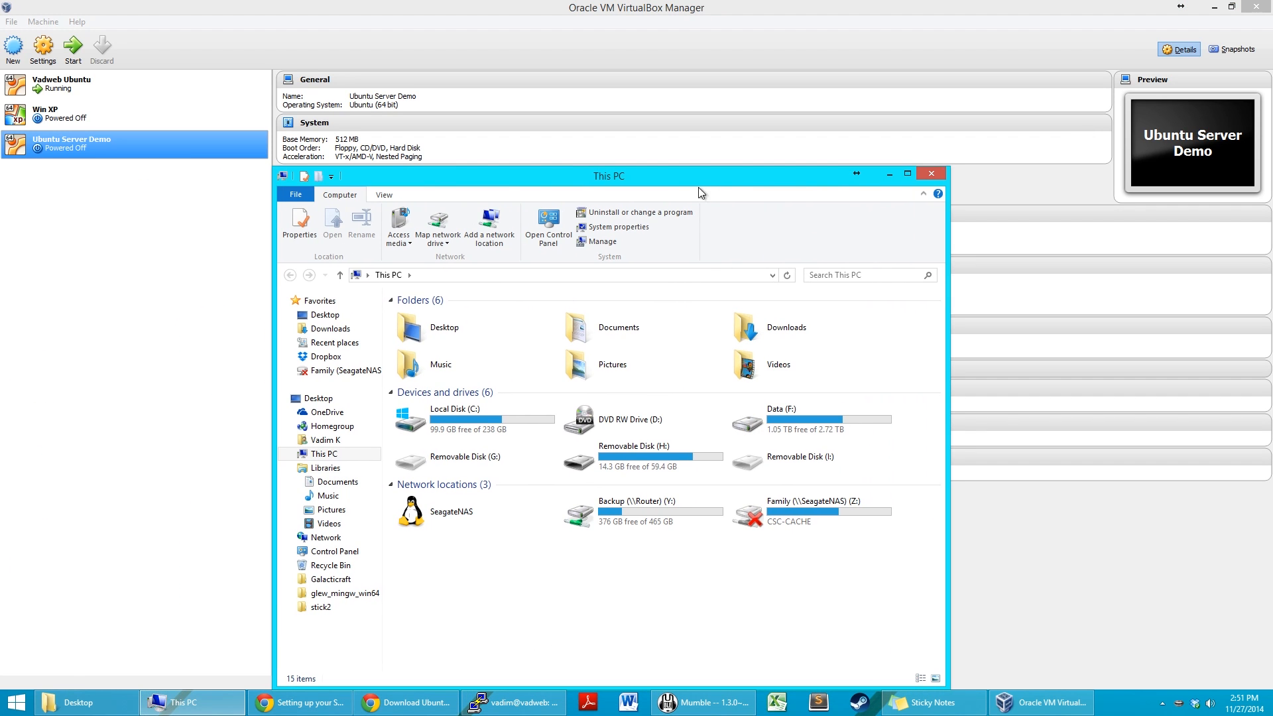
{"action": "left_click", "coordinate": [166, 299]}
{"action": "left_click", "coordinate": [11, 21]}
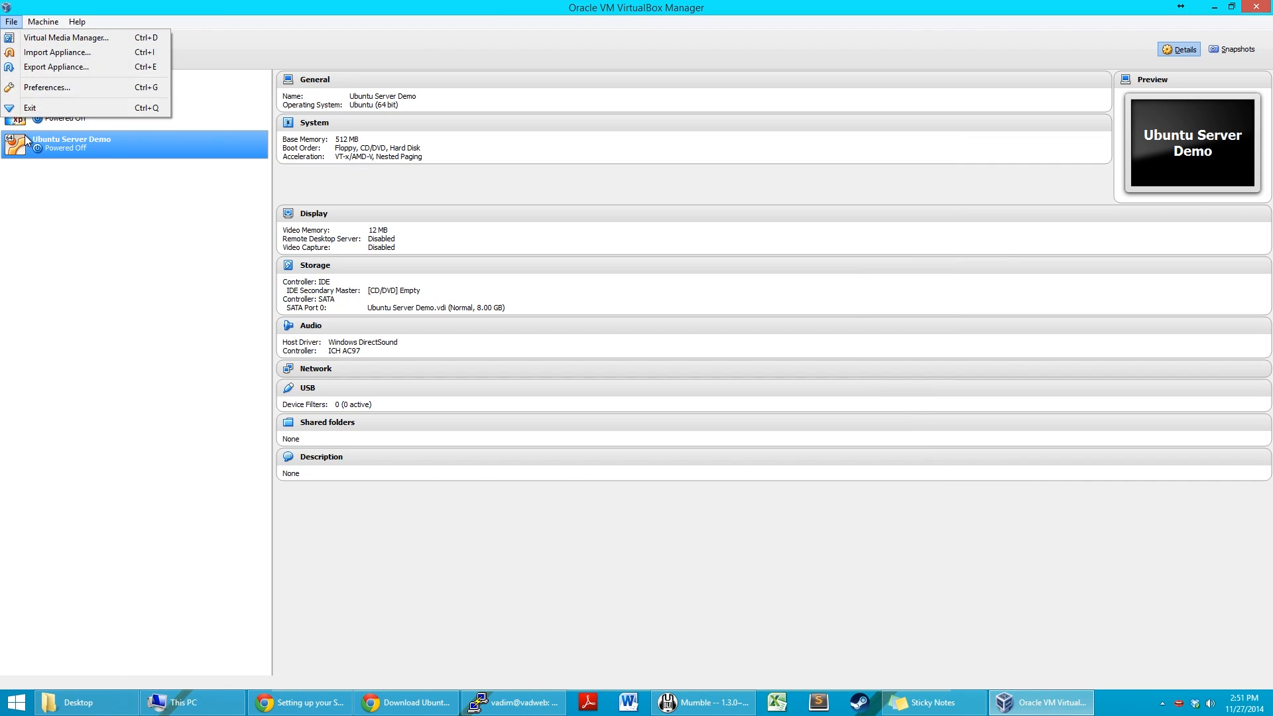
{"action": "left_click", "coordinate": [37, 86]}
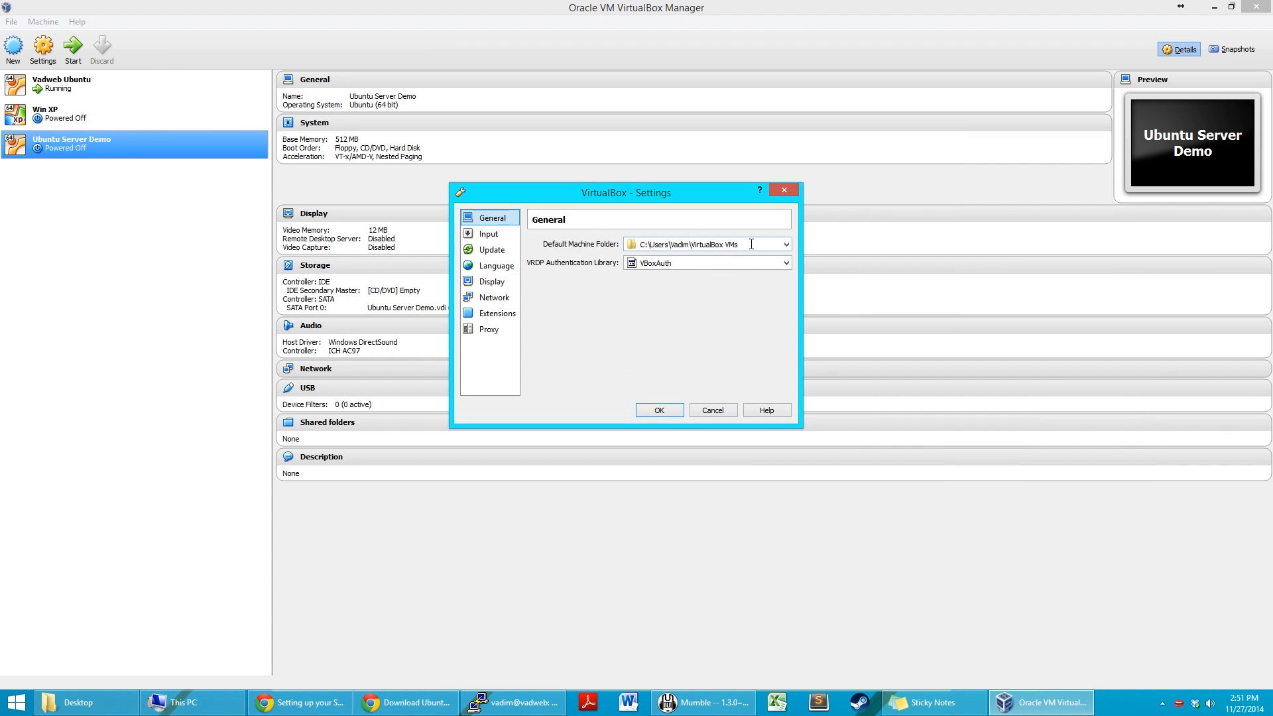
{"action": "left_click_drag", "start_coordinate": [750, 245], "coordinate": [542, 244]}
{"action": "key", "text": "ctrl+c"}
{"action": "left_click", "coordinate": [714, 411]}
Step: Go to the copied path in File Explorer, inspect the files in the Ubuntu Server Demo folder, and close the window
{"action": "left_click", "coordinate": [192, 702]}
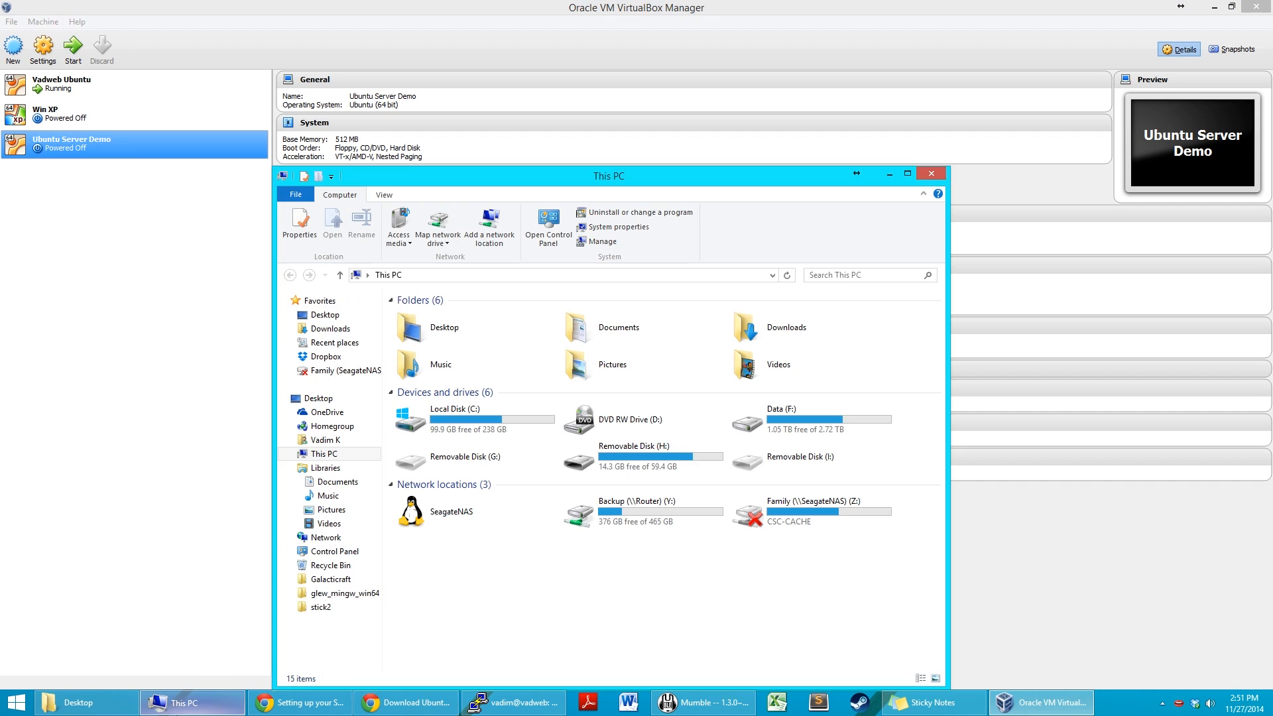
{"action": "left_click", "coordinate": [506, 279]}
{"action": "key", "text": "ctrl+v"}
{"action": "key", "text": "Return"}
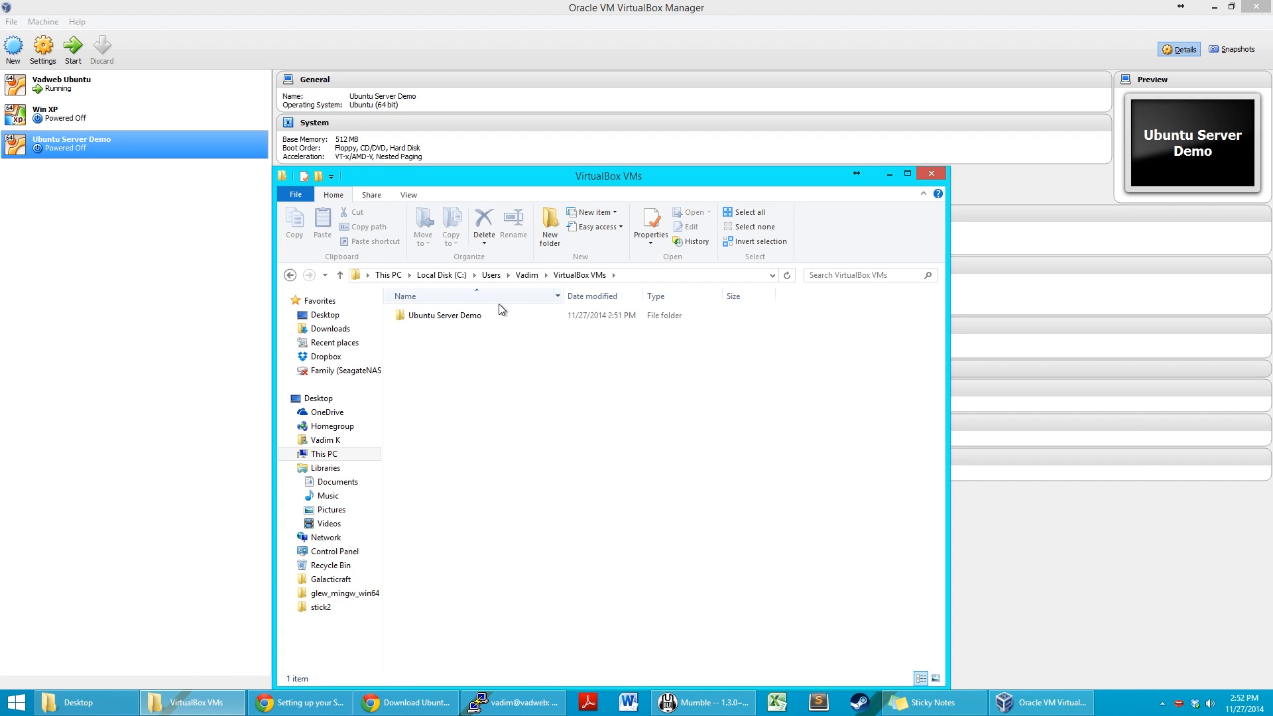
{"action": "double_click", "coordinate": [495, 315]}
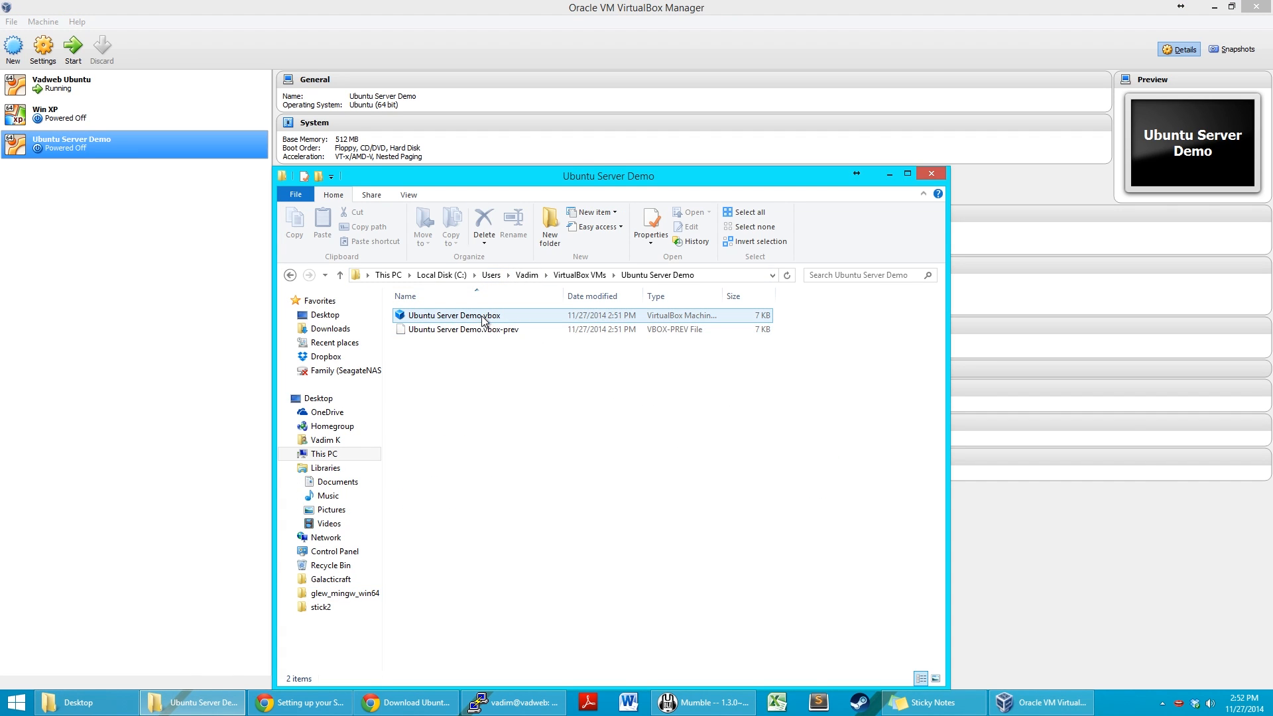
{"action": "left_click_drag", "start_coordinate": [545, 388], "coordinate": [428, 304]}
{"action": "left_click", "coordinate": [677, 427]}
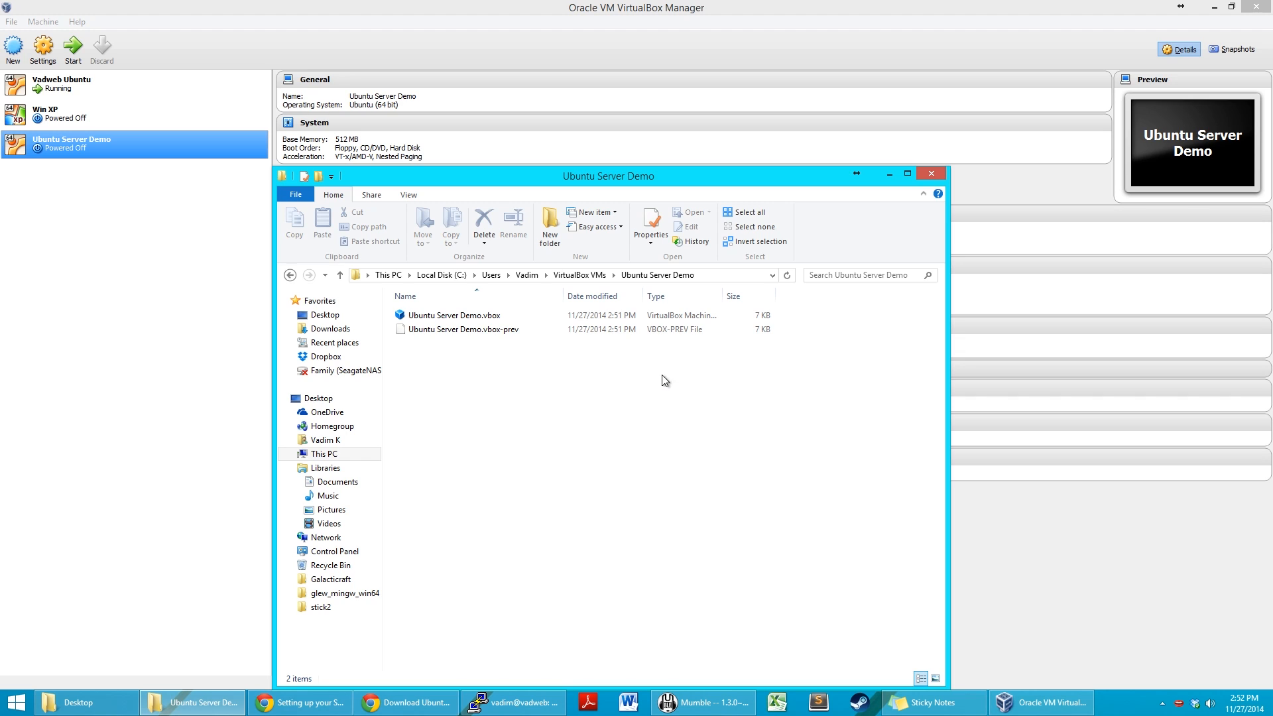
{"action": "left_click", "coordinate": [930, 173]}
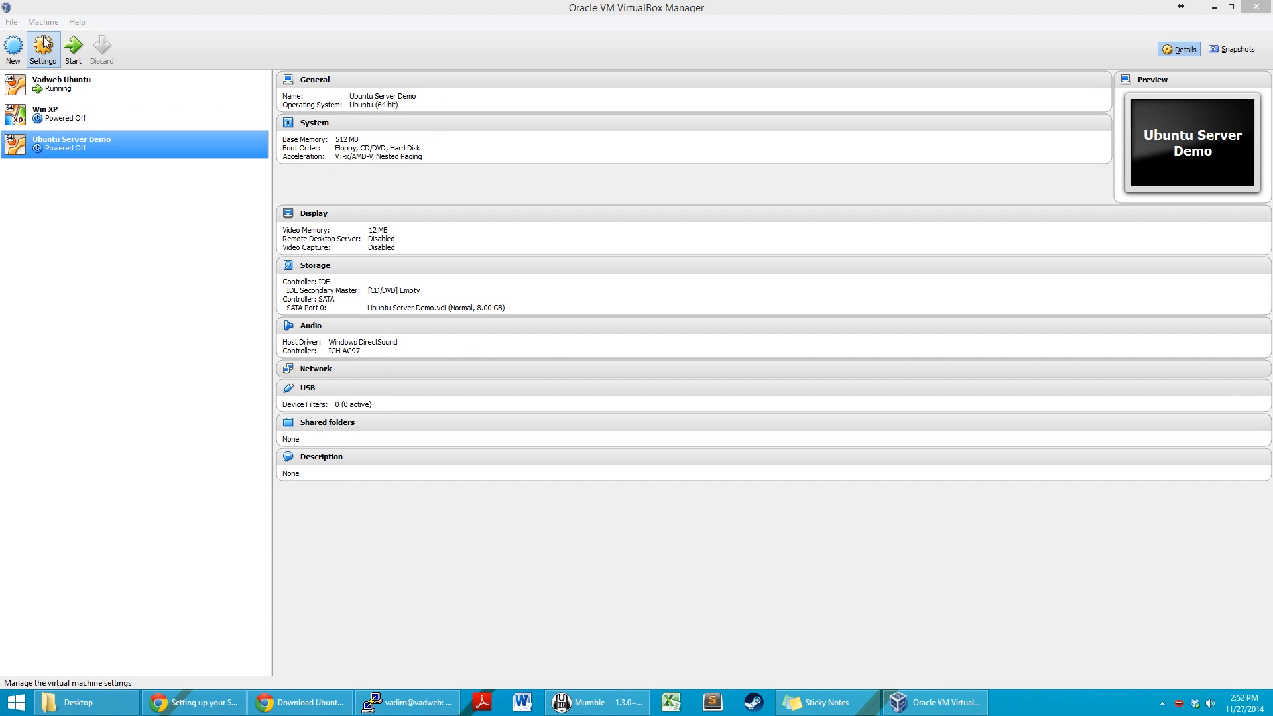
Step: Start the Ubuntu Server Demo machine and check which start-up disks are offered
{"action": "left_click", "coordinate": [77, 50]}
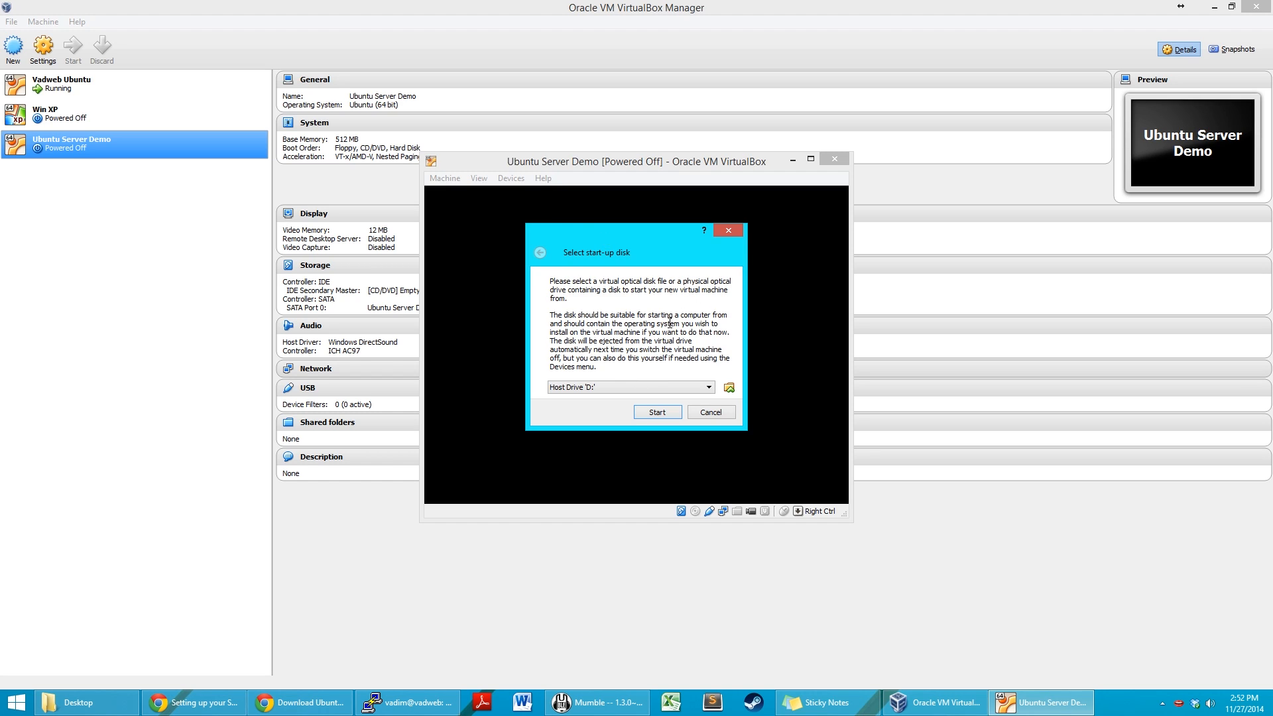
{"action": "left_click", "coordinate": [602, 387]}
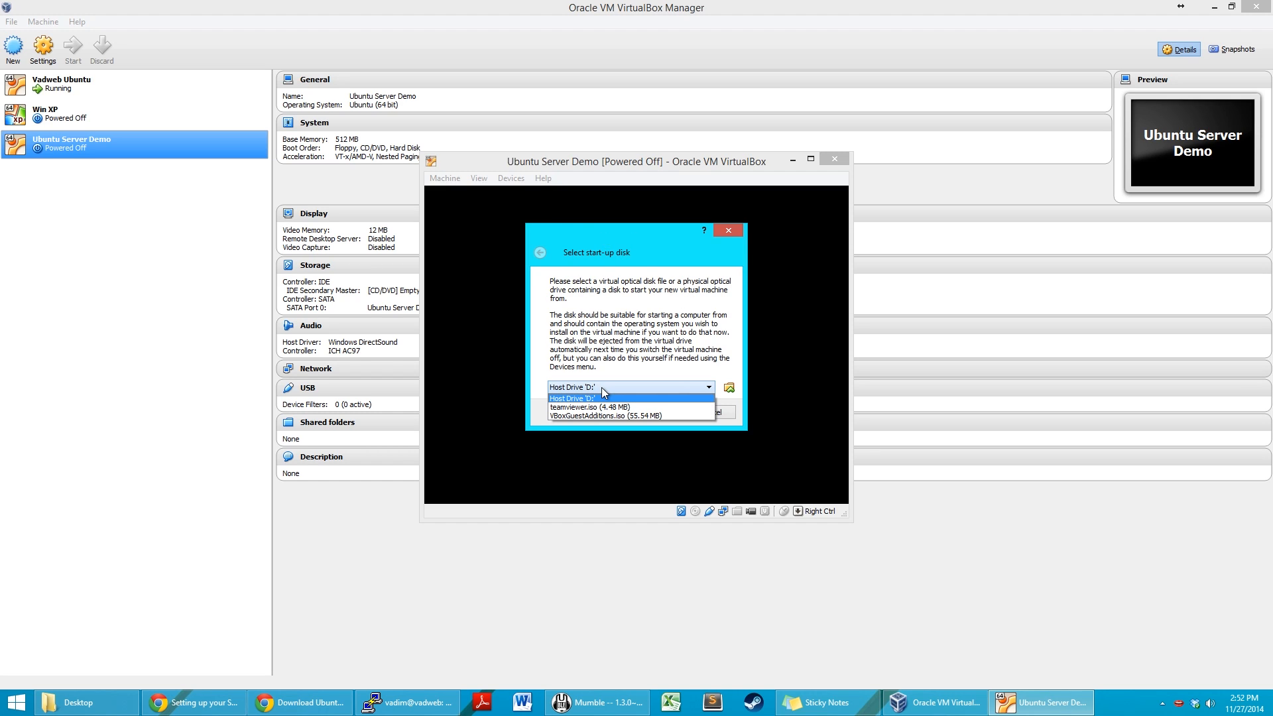
{"action": "left_click", "coordinate": [631, 290]}
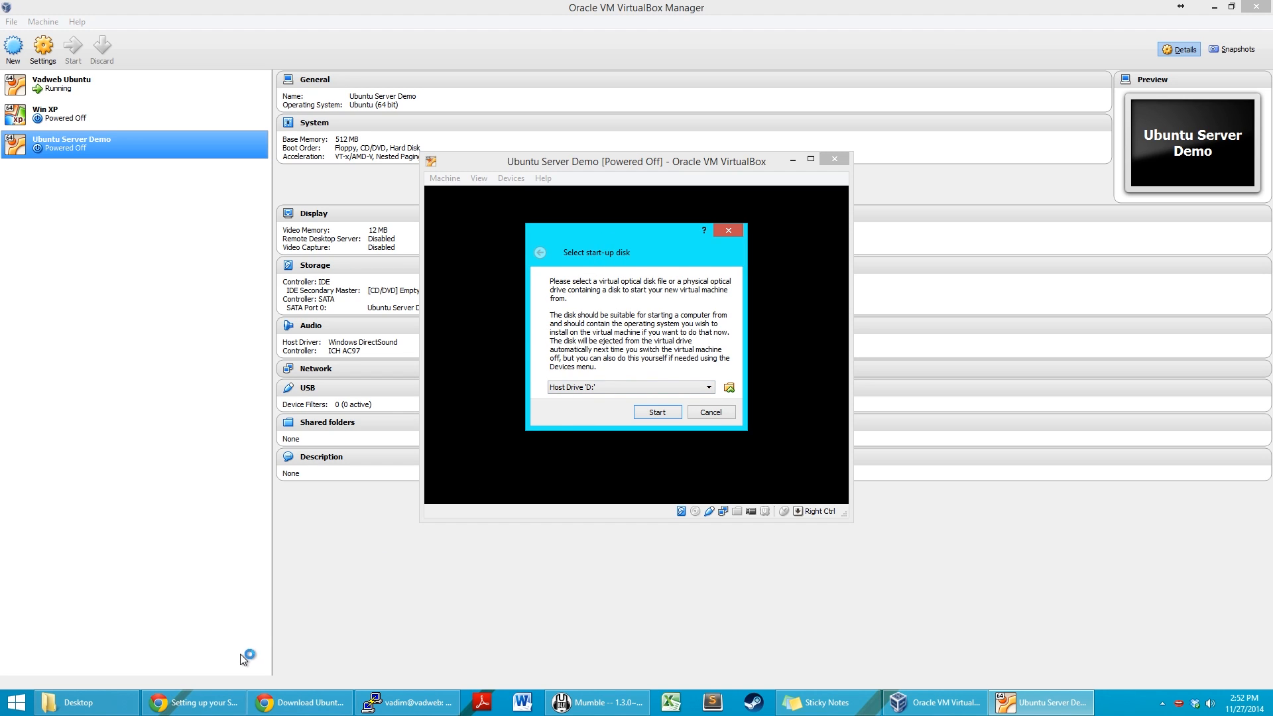
Step: Switch to Chrome and download Ubuntu Server 14.10 from the Ubuntu Server download page
{"action": "left_click", "coordinate": [301, 702]}
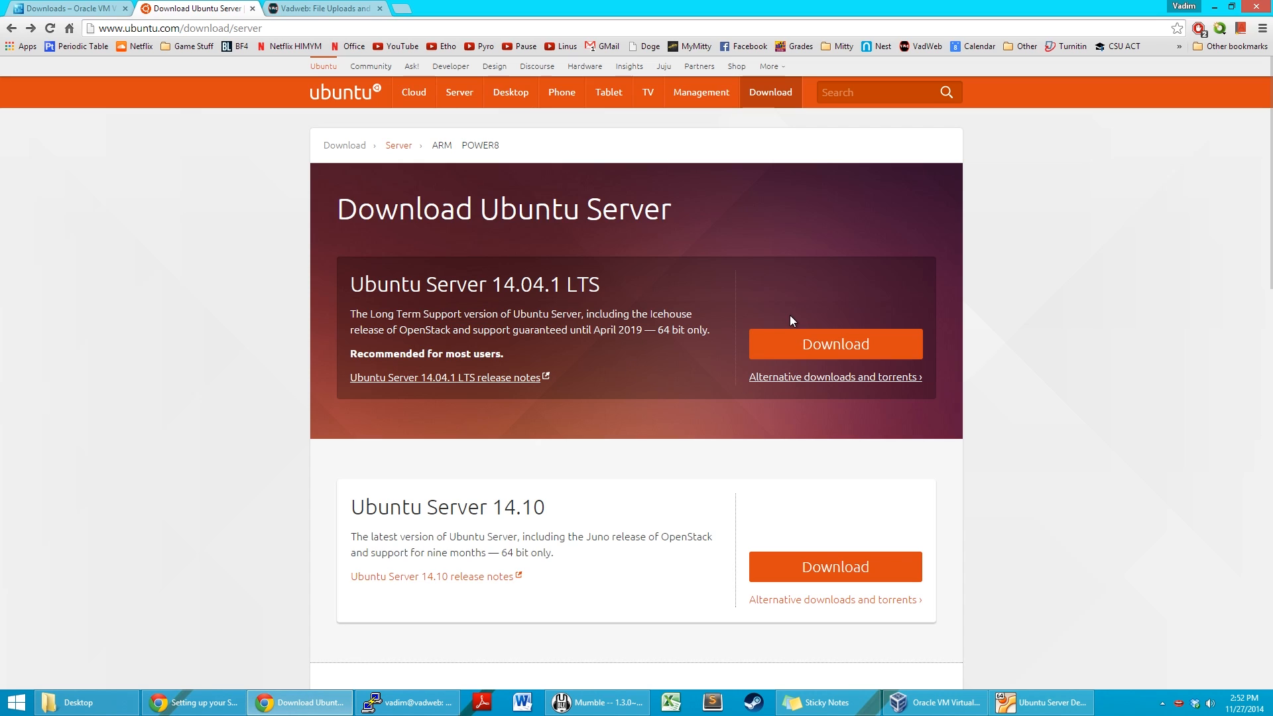
{"action": "left_click", "coordinate": [835, 573]}
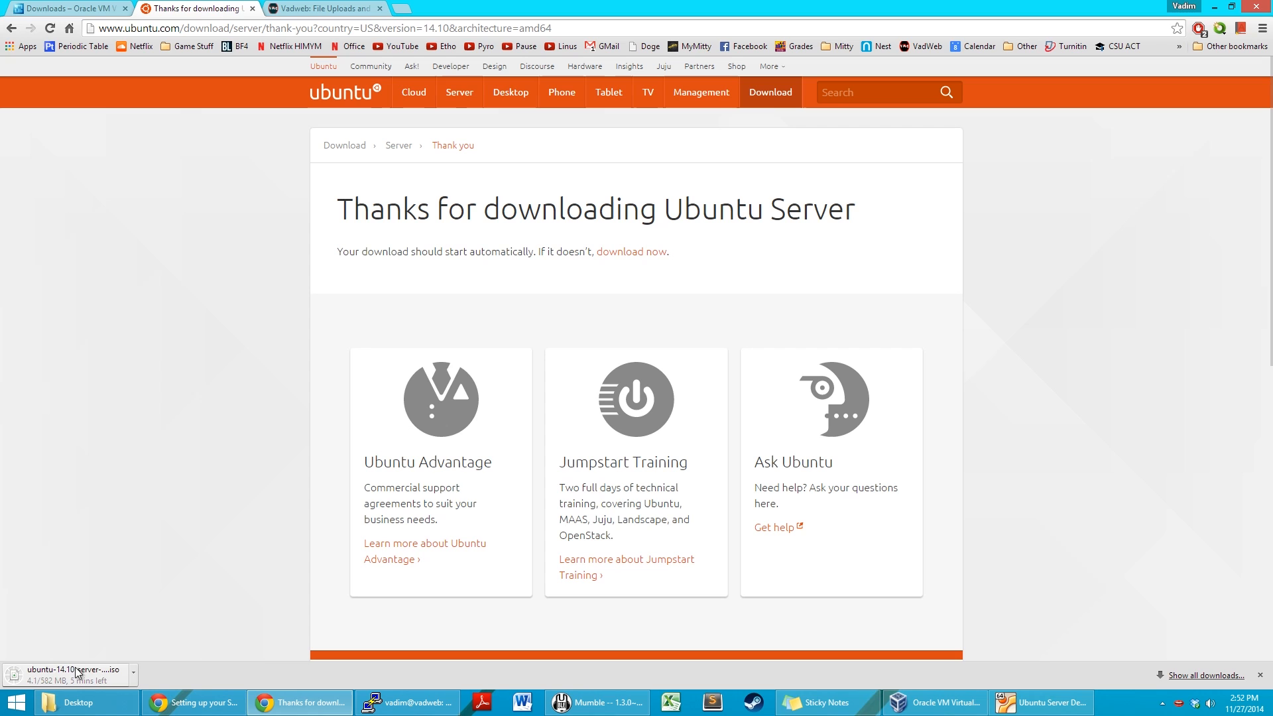
Step: Return to the Ubuntu Server Demo machine window, cancel the start-up disk selection and power off the machine
{"action": "left_click", "coordinate": [1003, 701]}
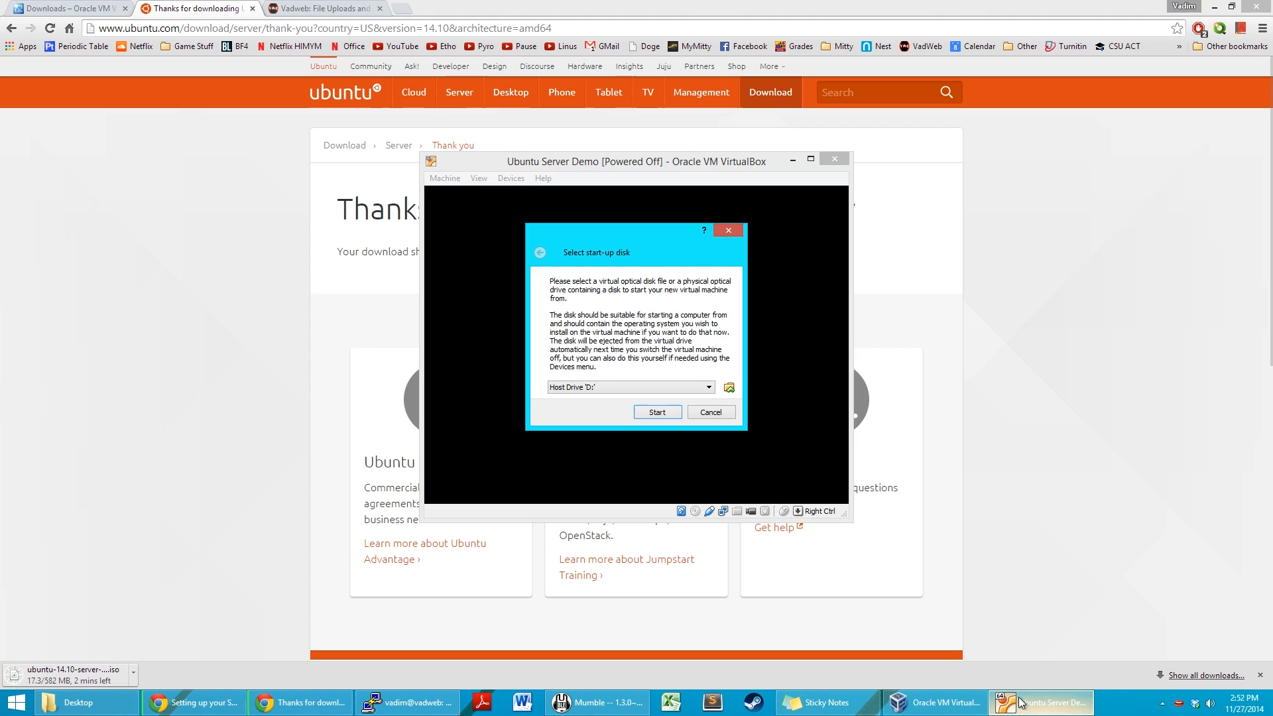
{"action": "left_click", "coordinate": [707, 409]}
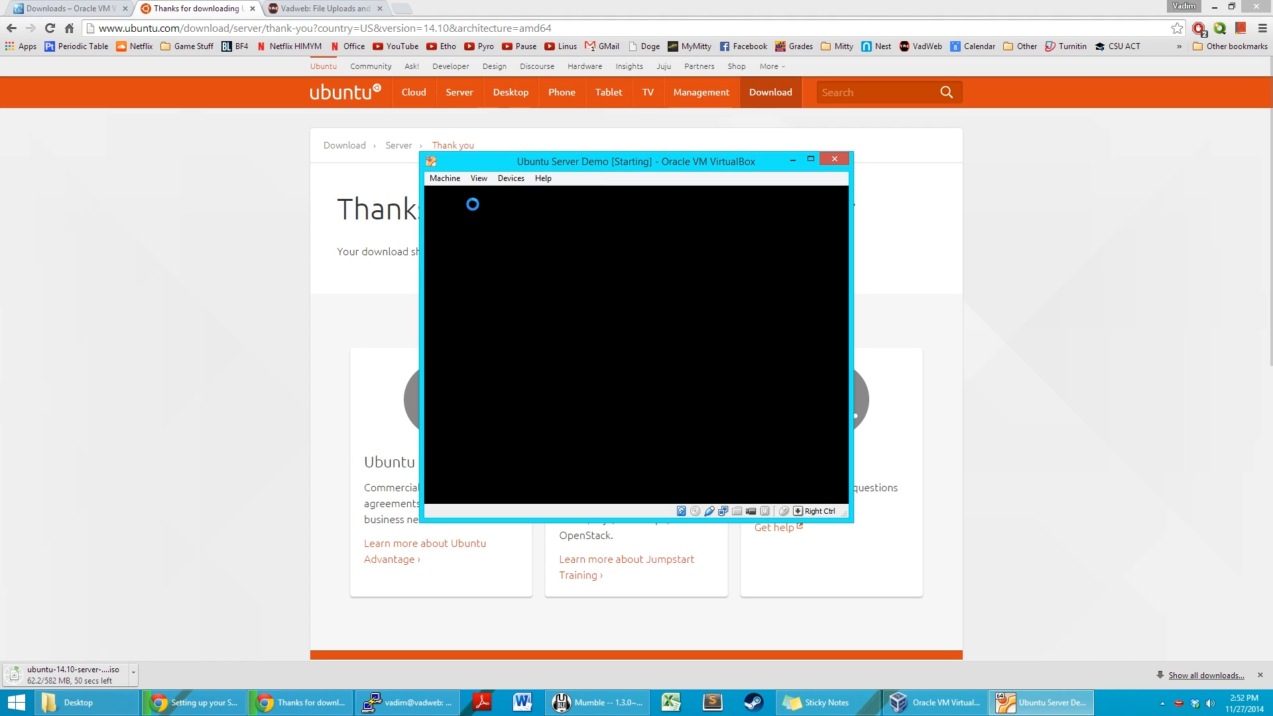
{"action": "left_click", "coordinate": [446, 182]}
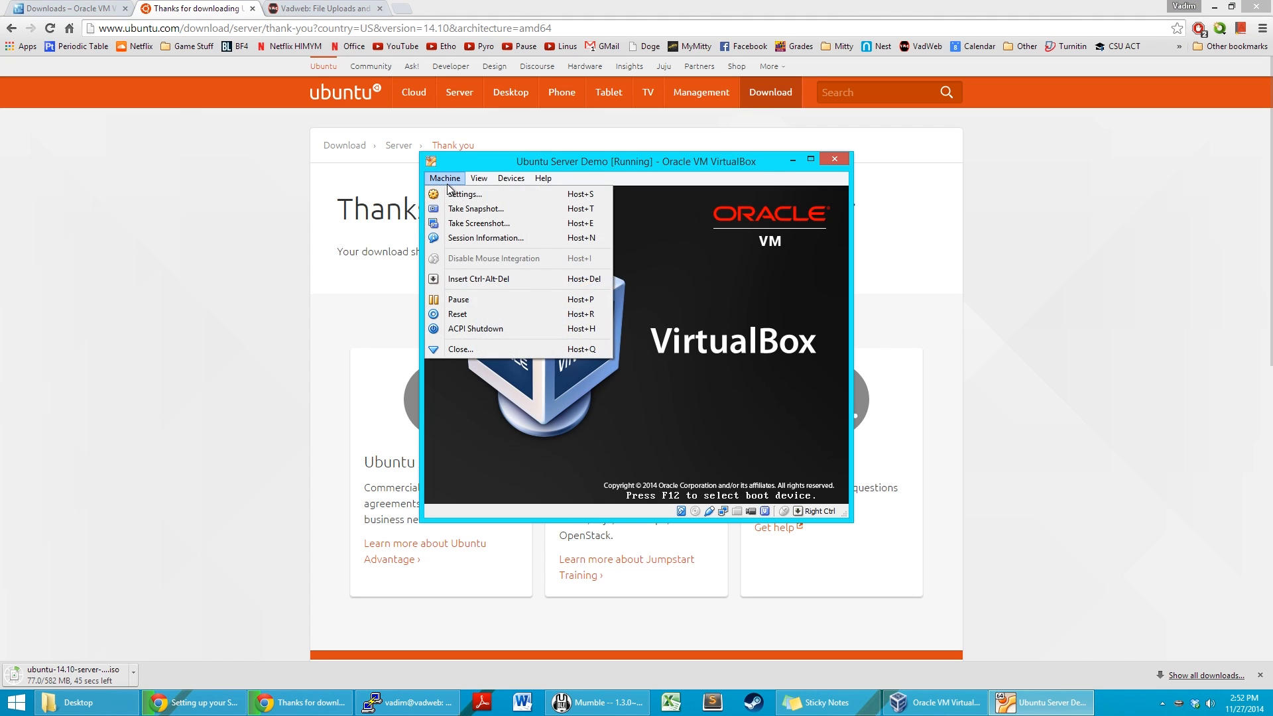
{"action": "left_click", "coordinate": [468, 329]}
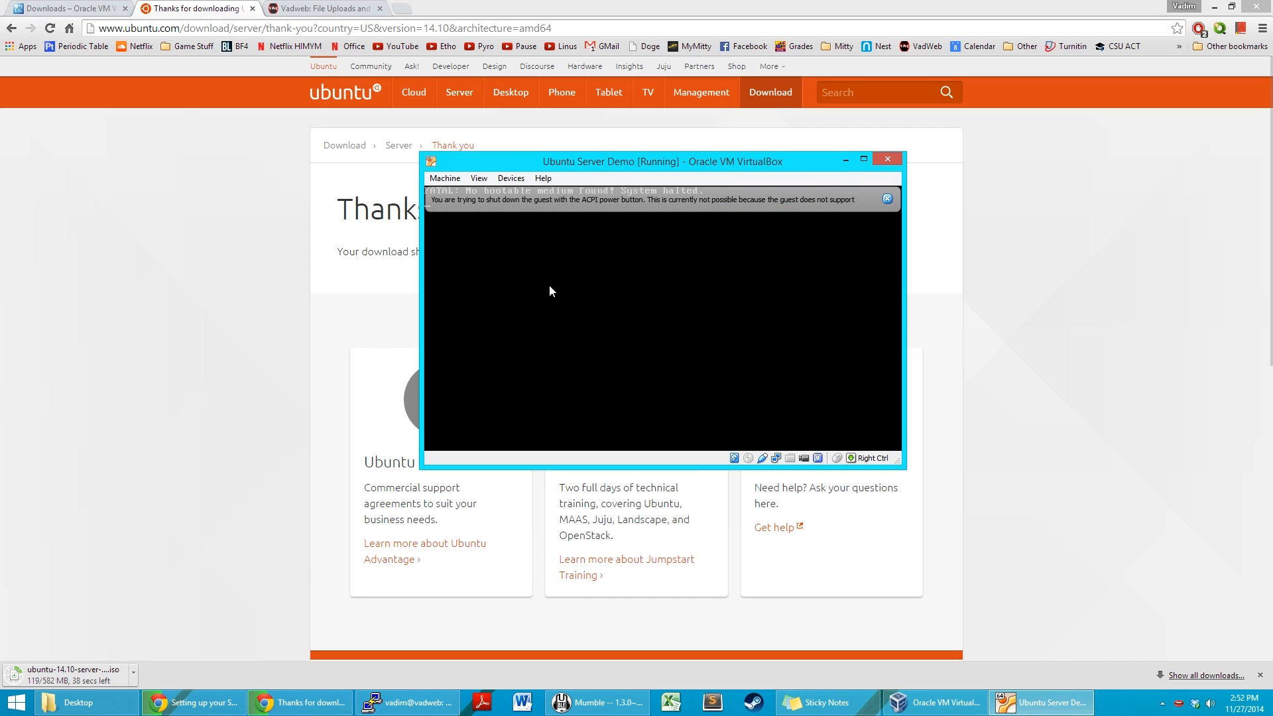
{"action": "left_click", "coordinate": [437, 180]}
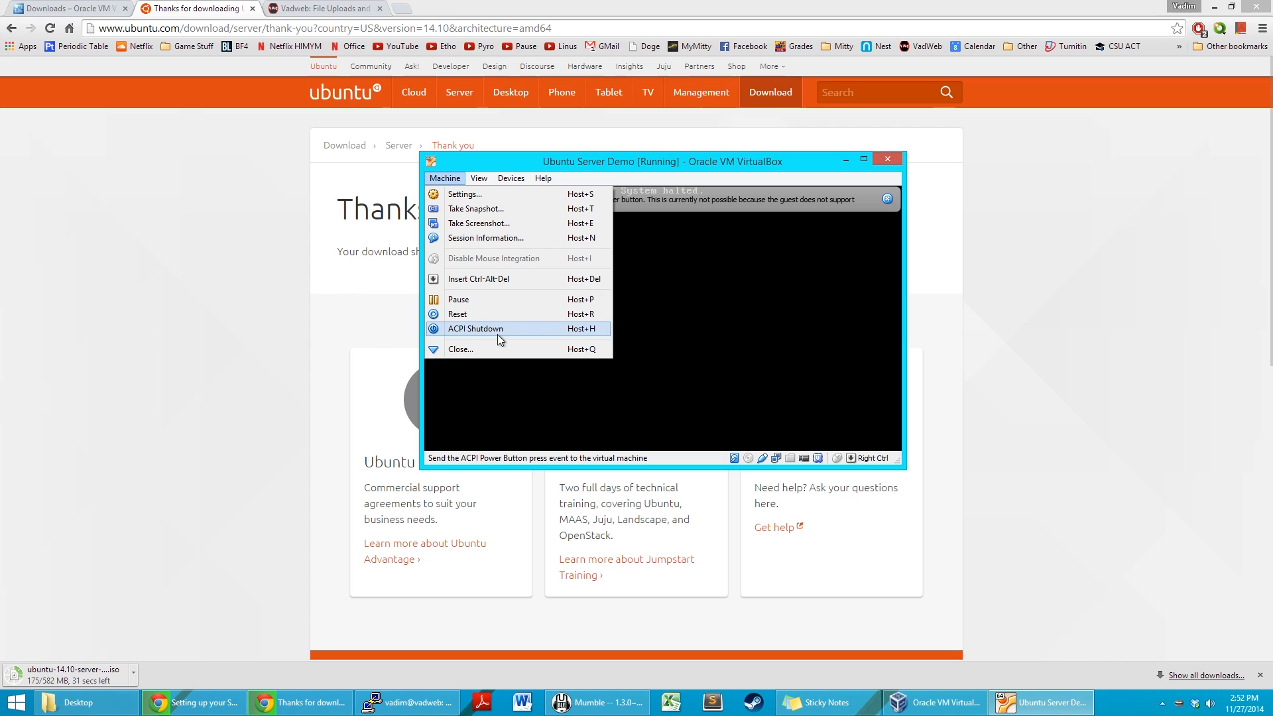
{"action": "left_click", "coordinate": [467, 349]}
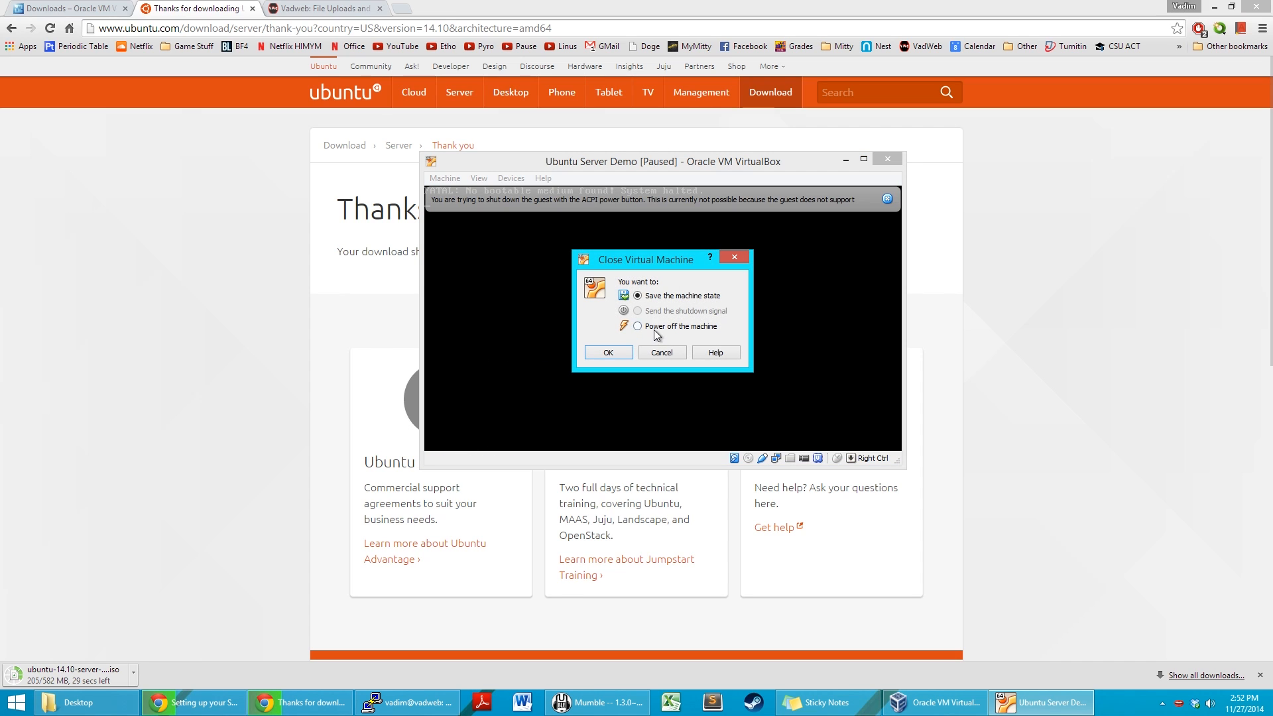
{"action": "left_click", "coordinate": [609, 355]}
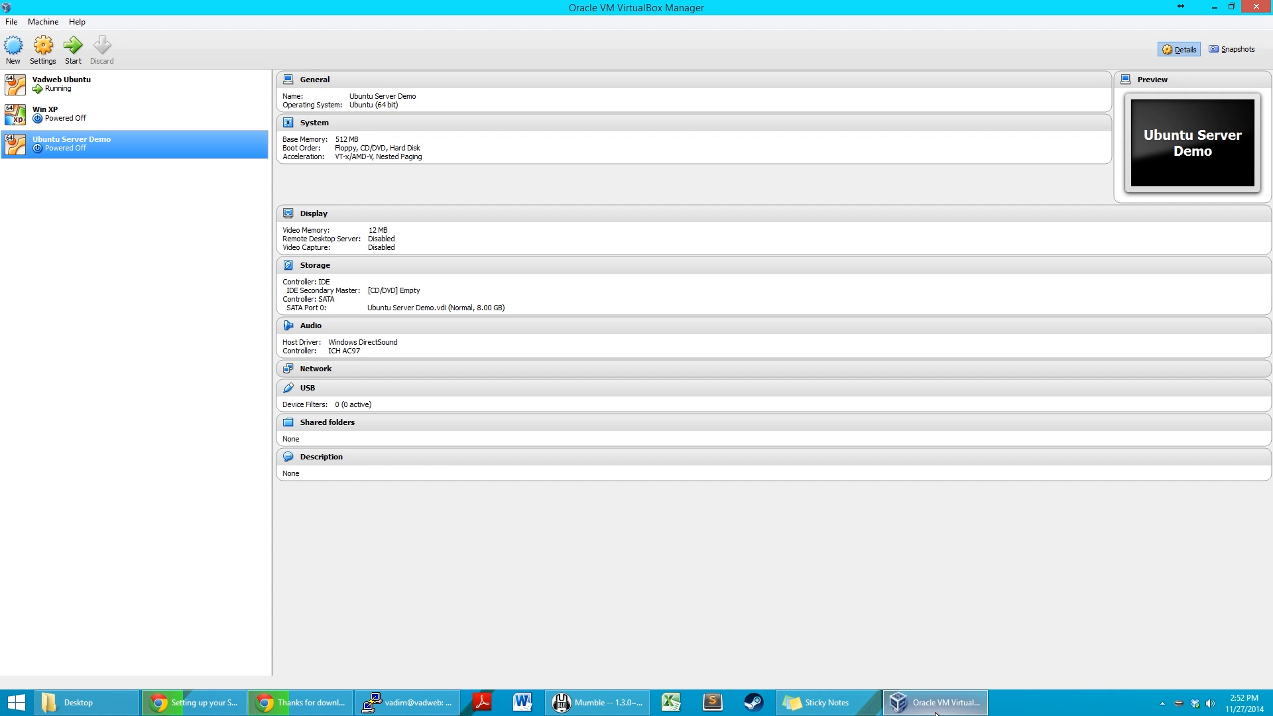
Step: Review the machine's System settings for motherboard, processor and acceleration, trying the processor count and returning it to 1
{"action": "left_click", "coordinate": [314, 124]}
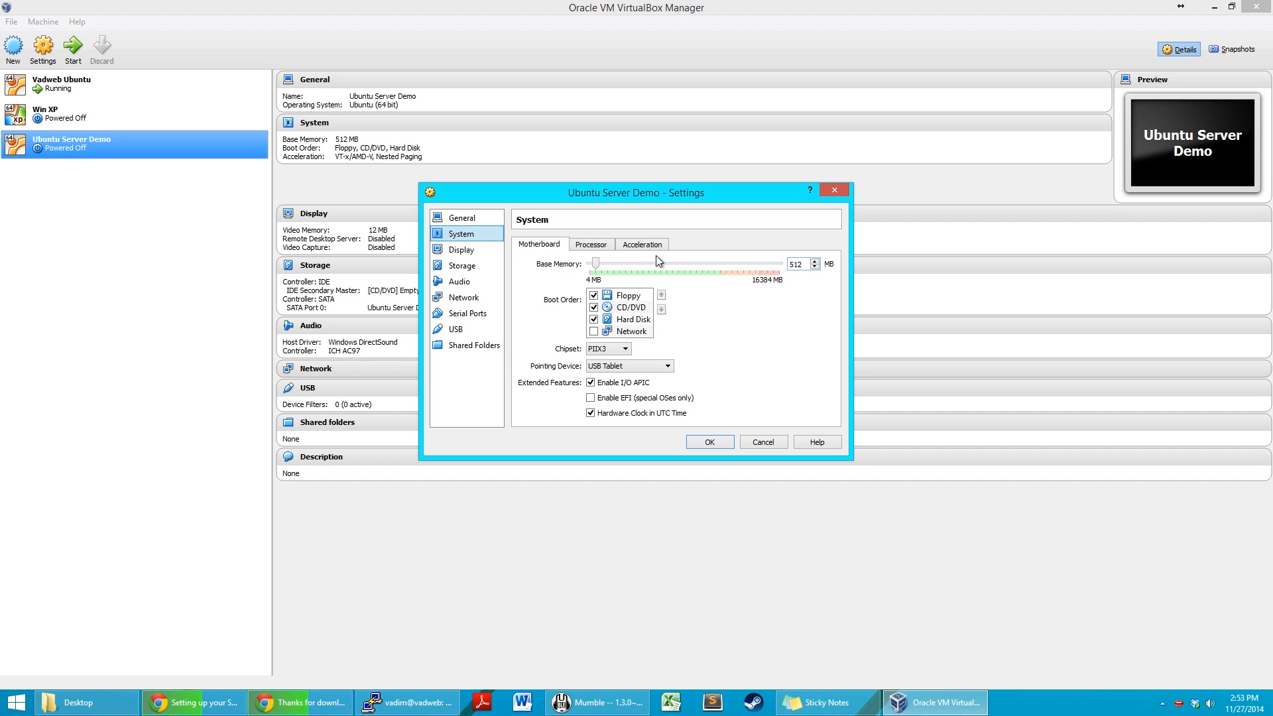
{"action": "left_click", "coordinate": [595, 242]}
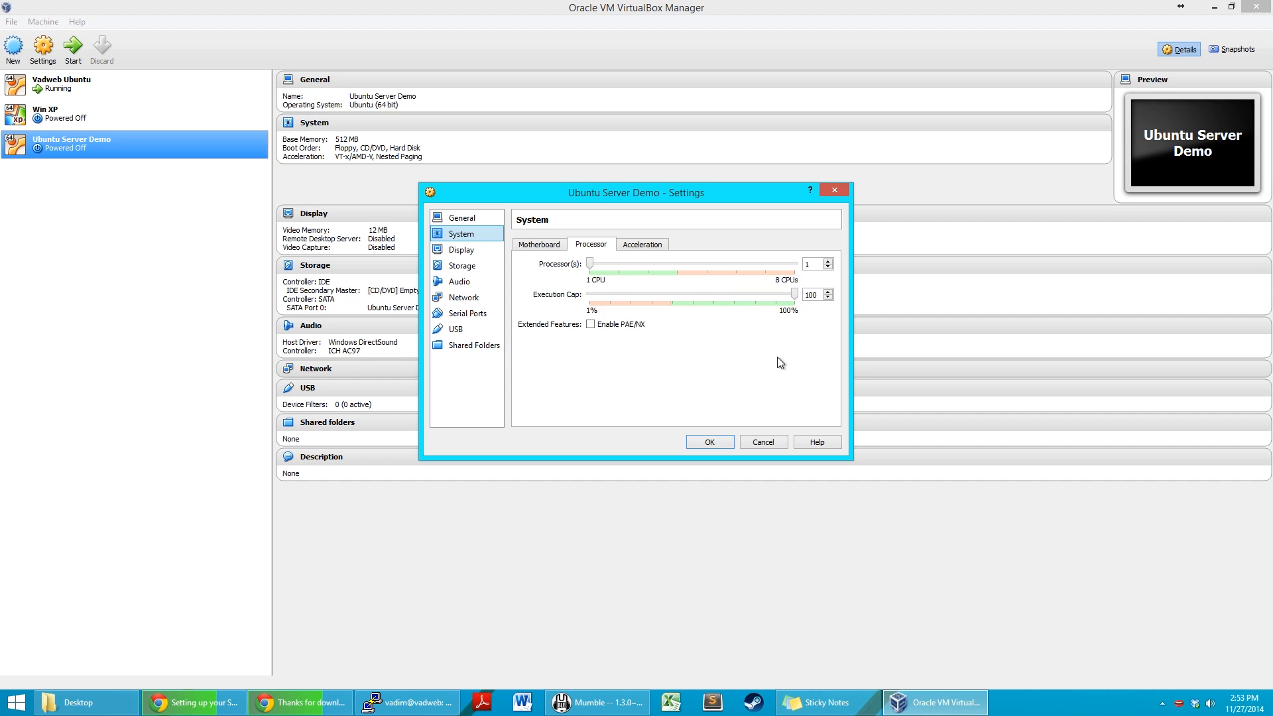
{"action": "left_click", "coordinate": [668, 265]}
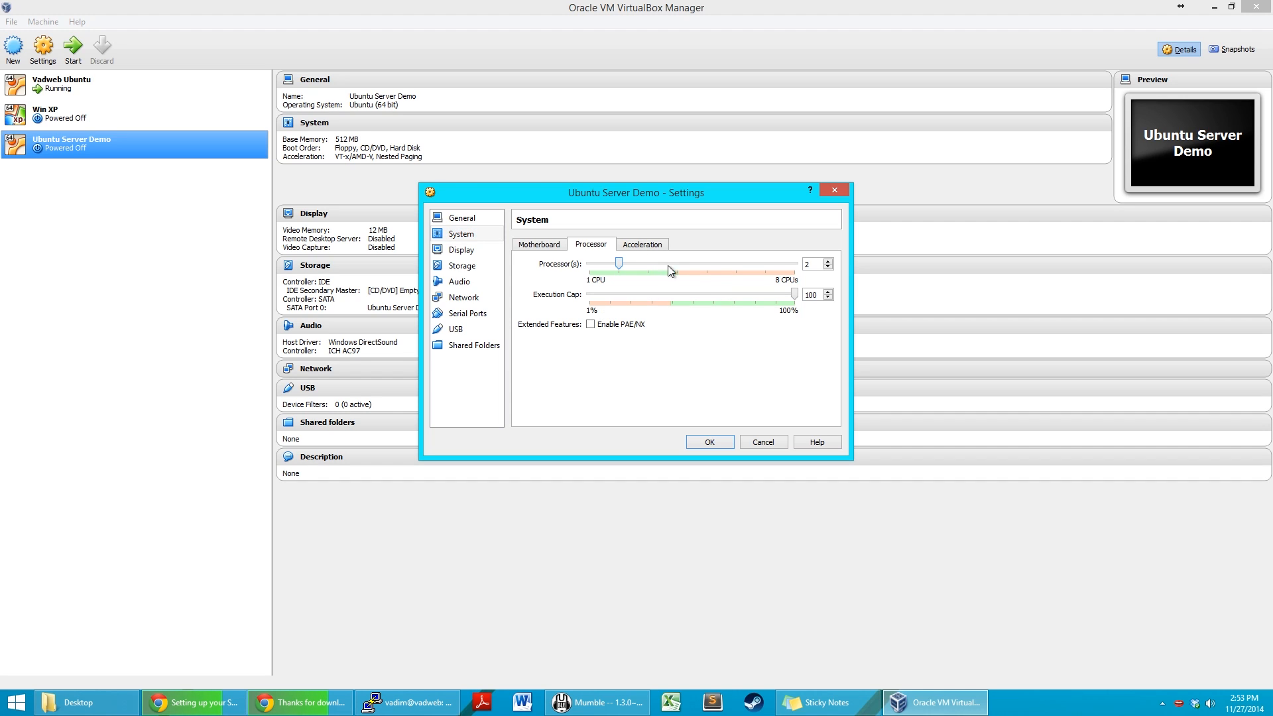
{"action": "left_click", "coordinate": [682, 268]}
{"action": "left_click", "coordinate": [607, 265]}
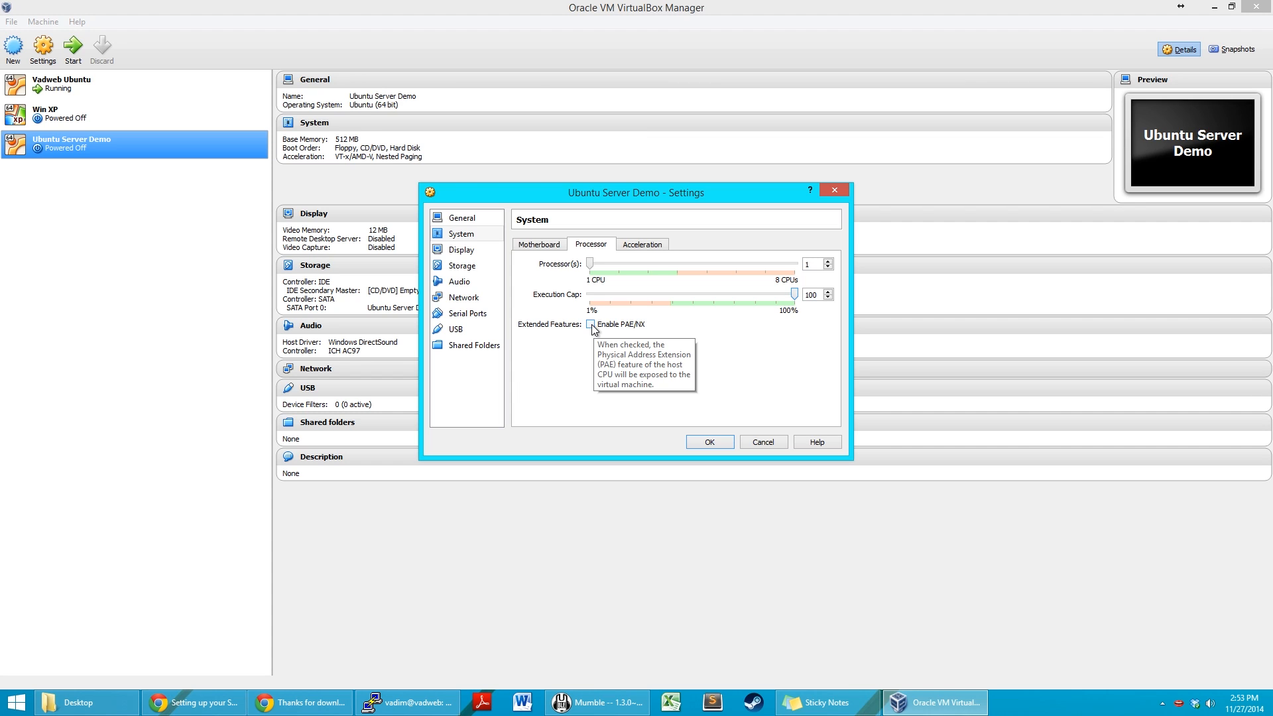
{"action": "left_click", "coordinate": [643, 249]}
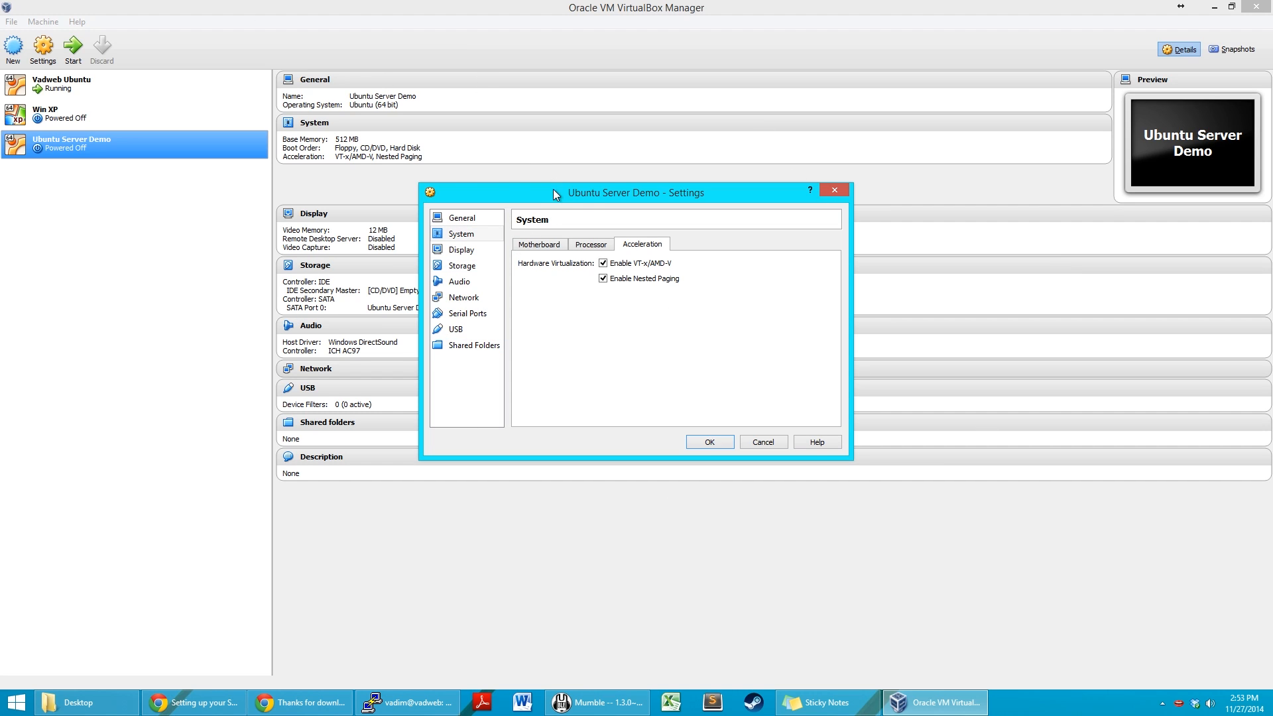
{"action": "left_click", "coordinate": [591, 245]}
Step: Review the machine's video, remote display and video capture options, then its Storage and Audio settings
{"action": "left_click", "coordinate": [472, 250]}
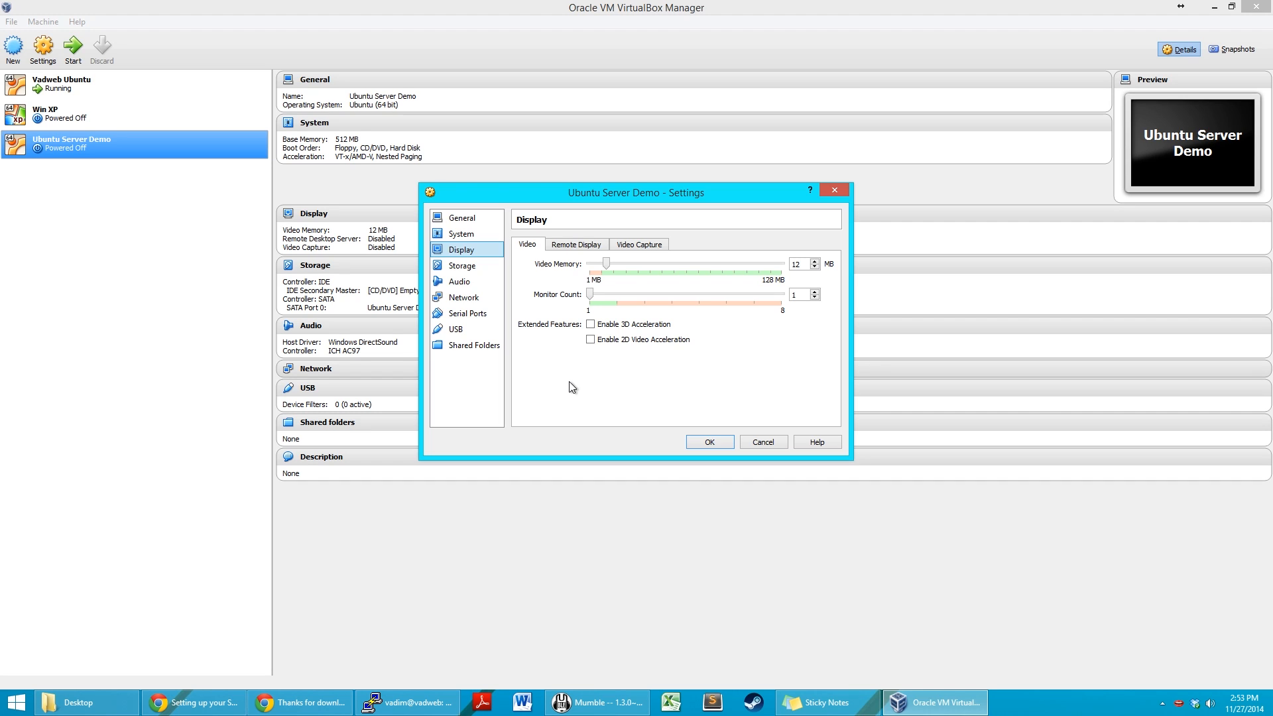
{"action": "left_click", "coordinate": [603, 249]}
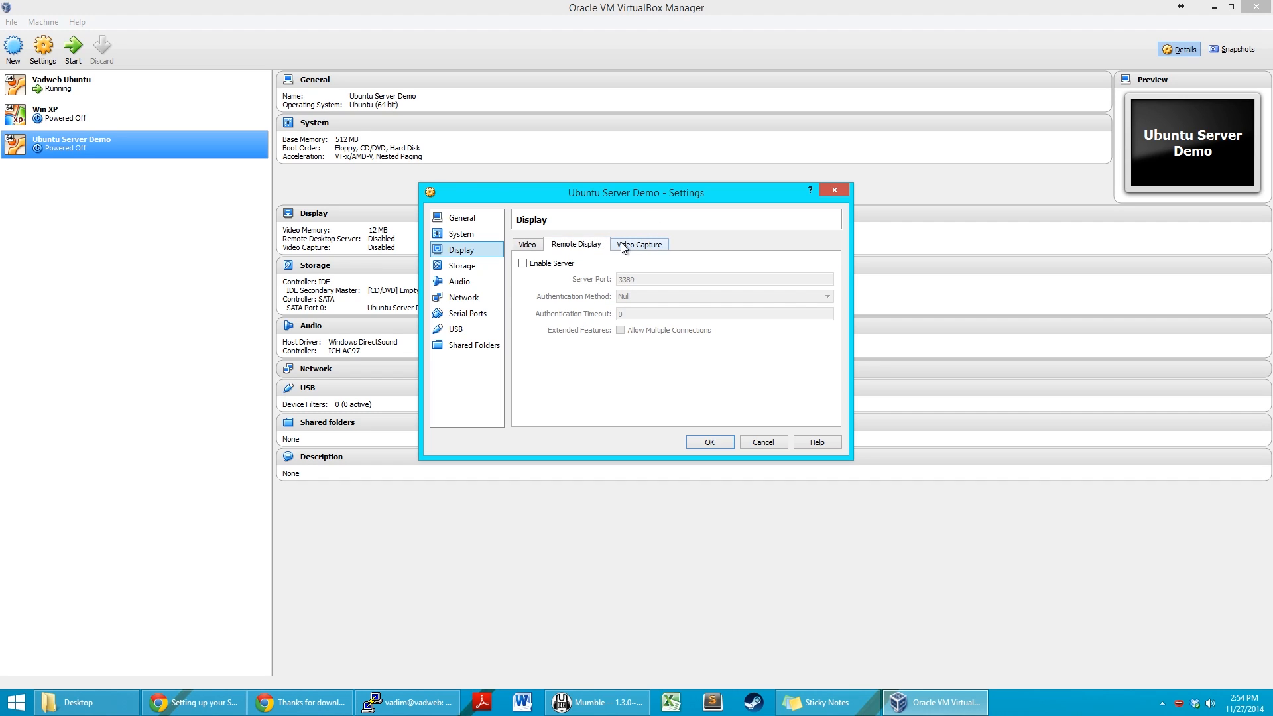
{"action": "left_click", "coordinate": [627, 248]}
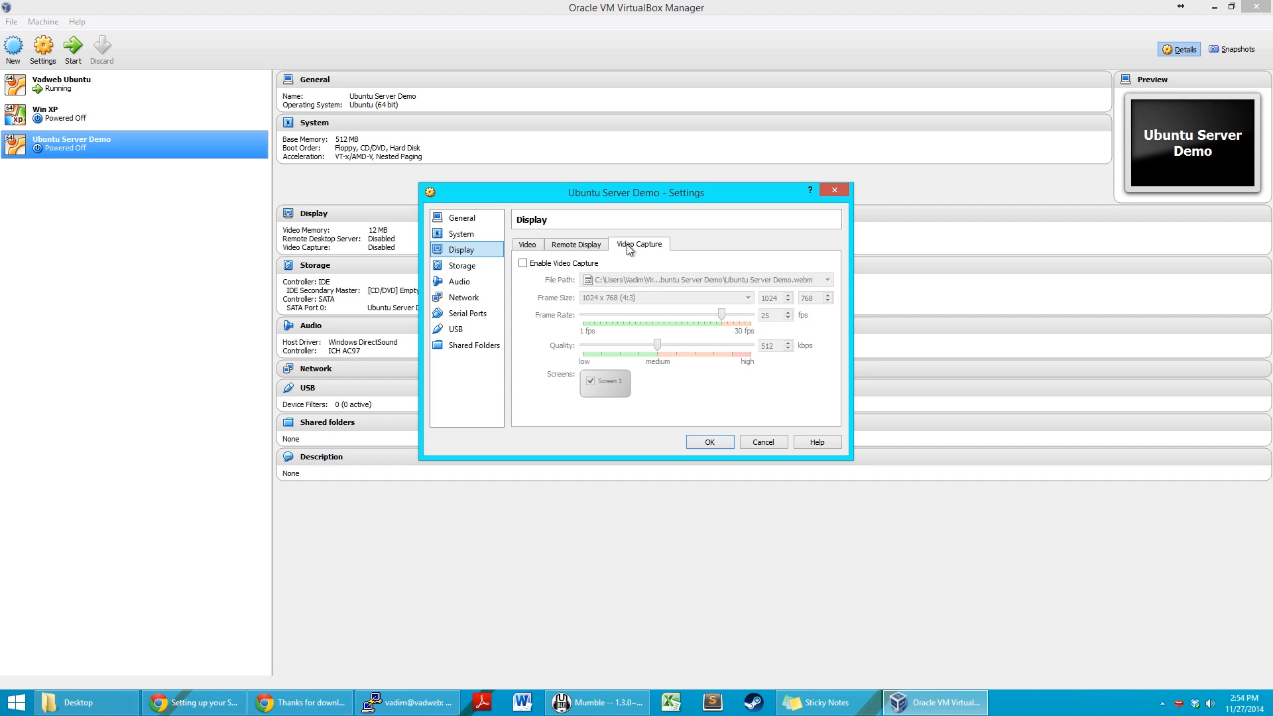
{"action": "left_click", "coordinate": [599, 247]}
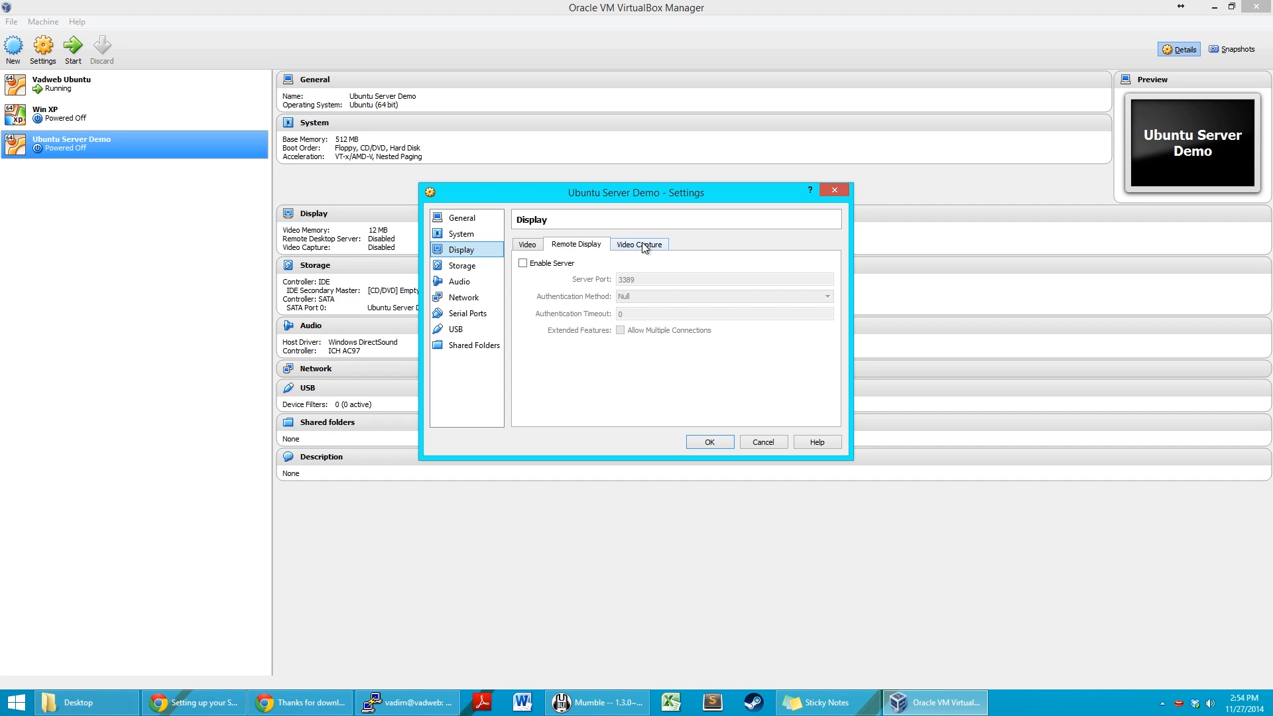
{"action": "left_click", "coordinate": [459, 281]}
{"action": "left_click", "coordinate": [472, 265]}
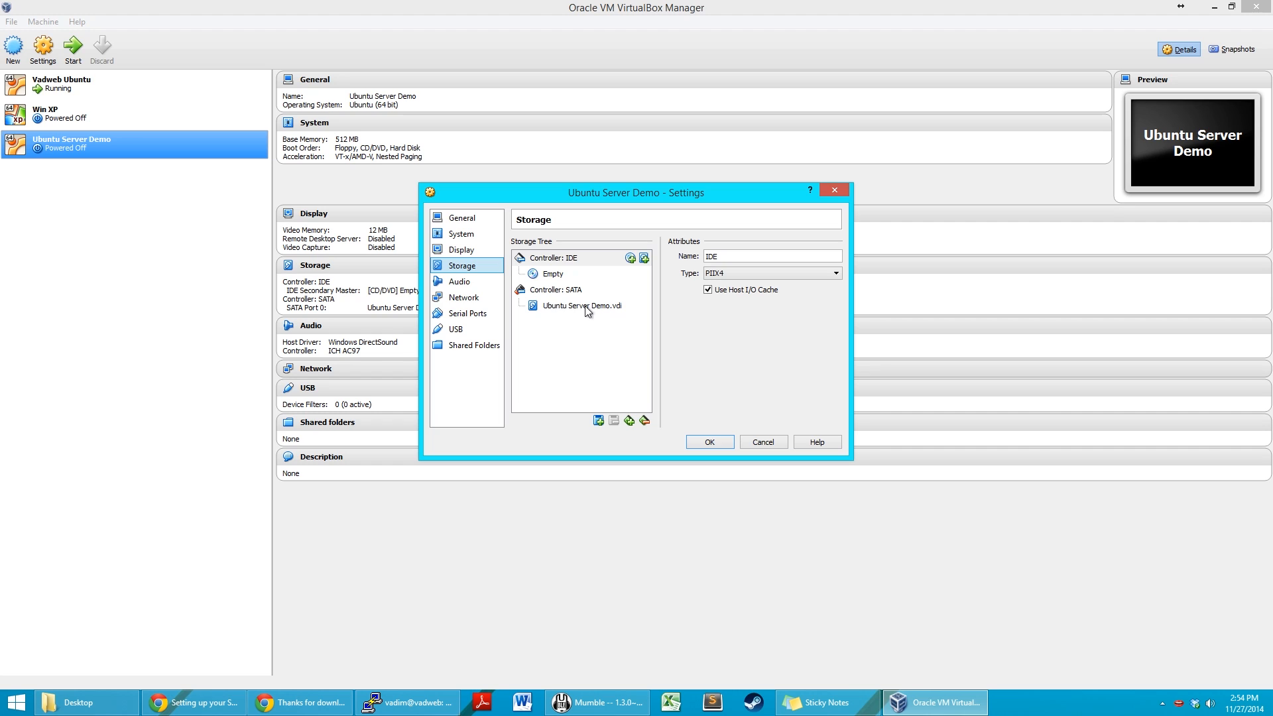
{"action": "left_click", "coordinate": [570, 276]}
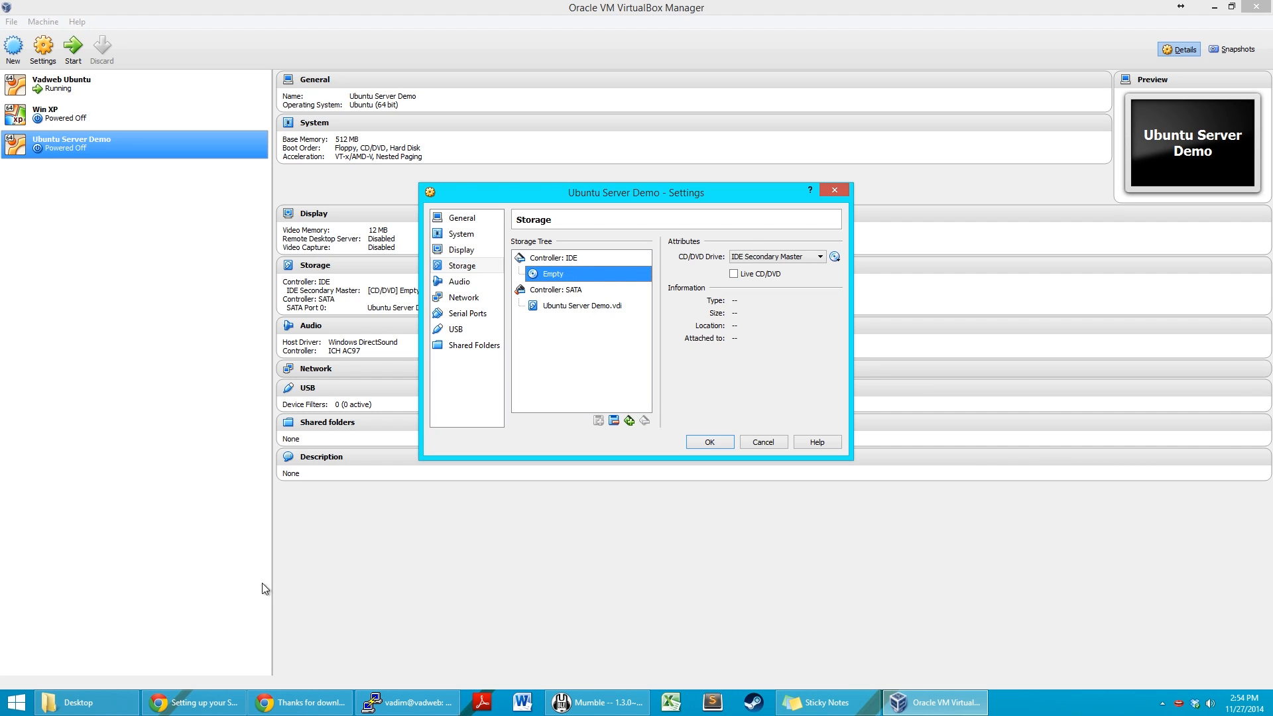
{"action": "left_click", "coordinate": [459, 281]}
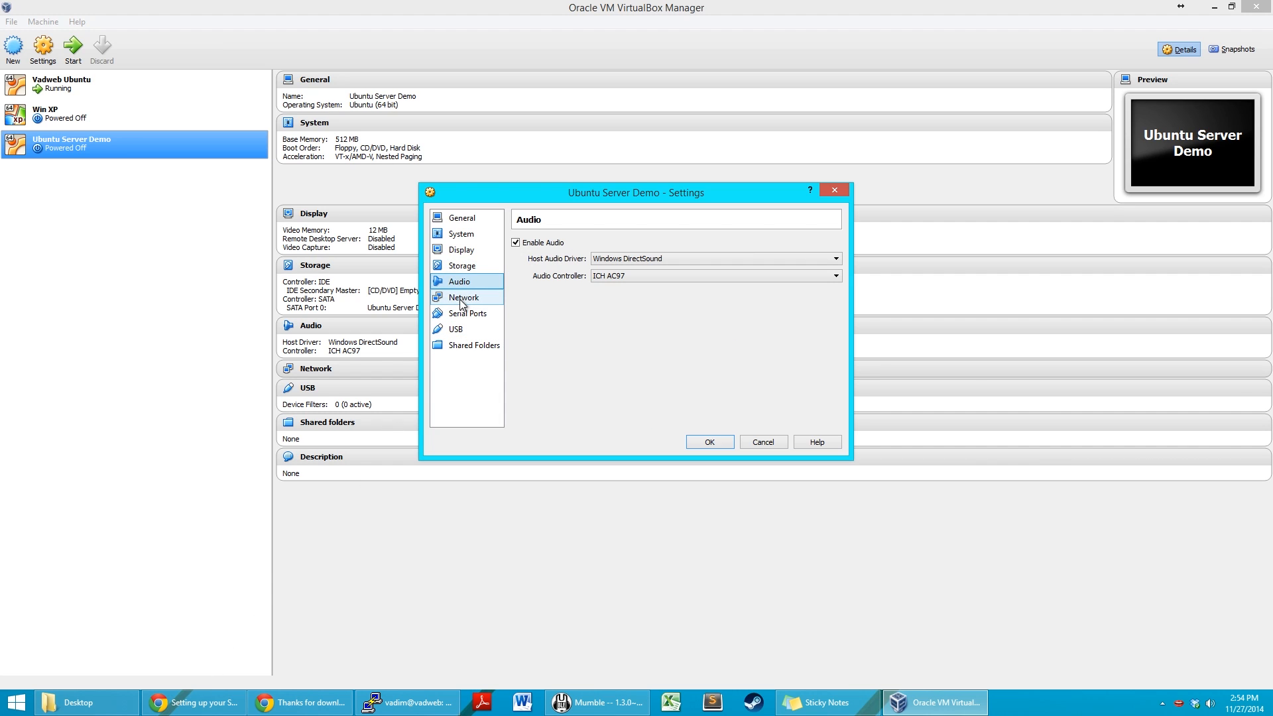
Step: Attach network Adapter 1 of the Ubuntu Server Demo machine to Bridged Adapter
{"action": "left_click", "coordinate": [463, 296]}
{"action": "left_click", "coordinate": [605, 279]}
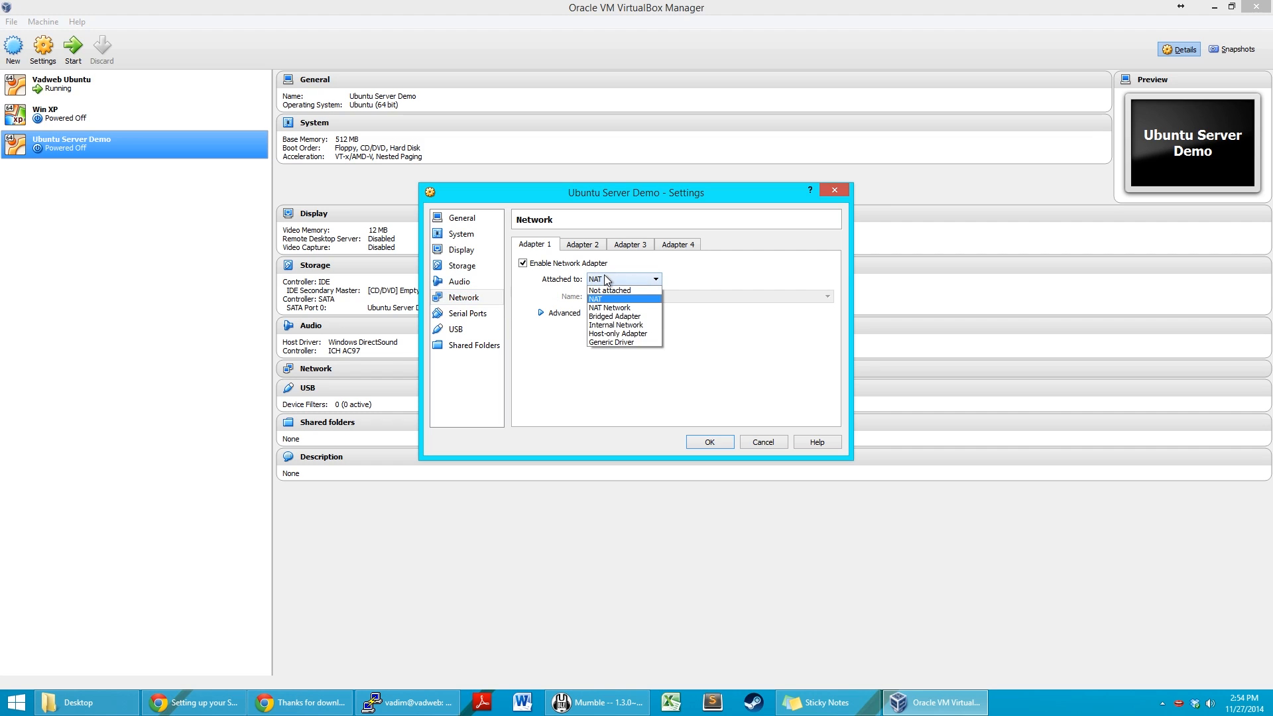
{"action": "left_click", "coordinate": [613, 317]}
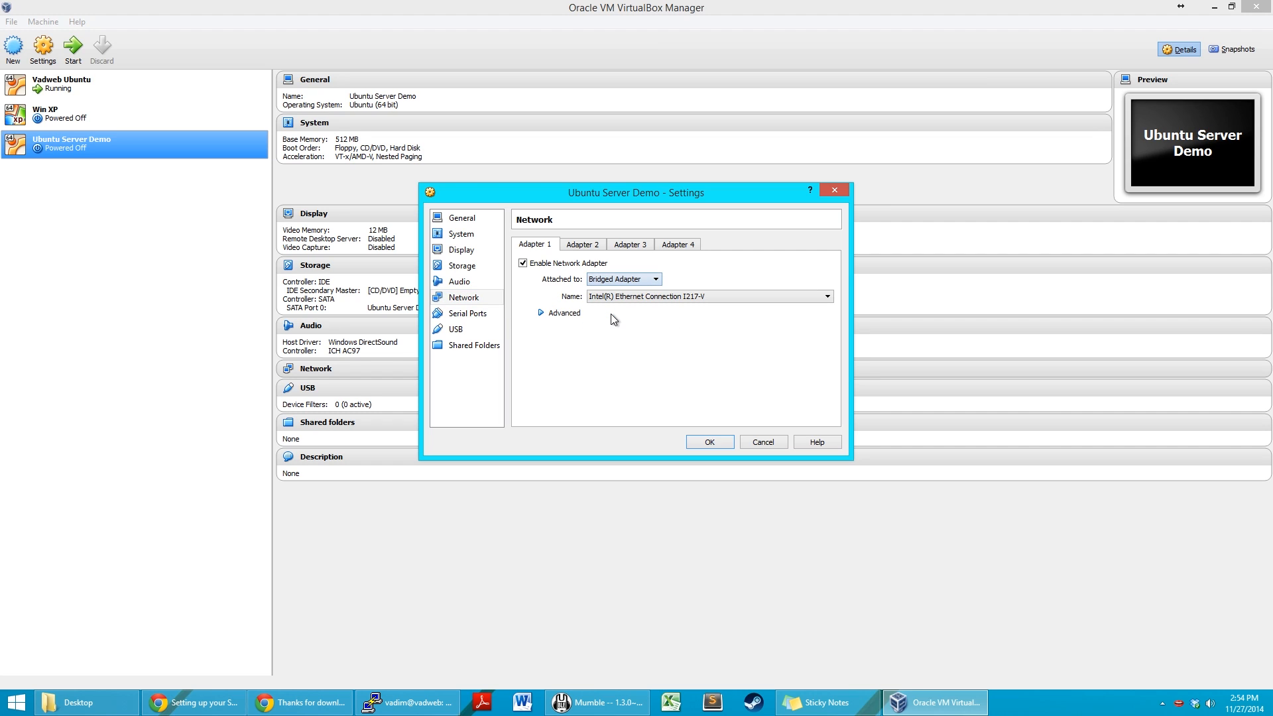
Step: In Adapter 1's advanced options, keep the Intel(R) Ethernet Connection I217-V and current adapter type, and set Promiscuous Mode to Allow All
{"action": "left_click", "coordinate": [555, 313]}
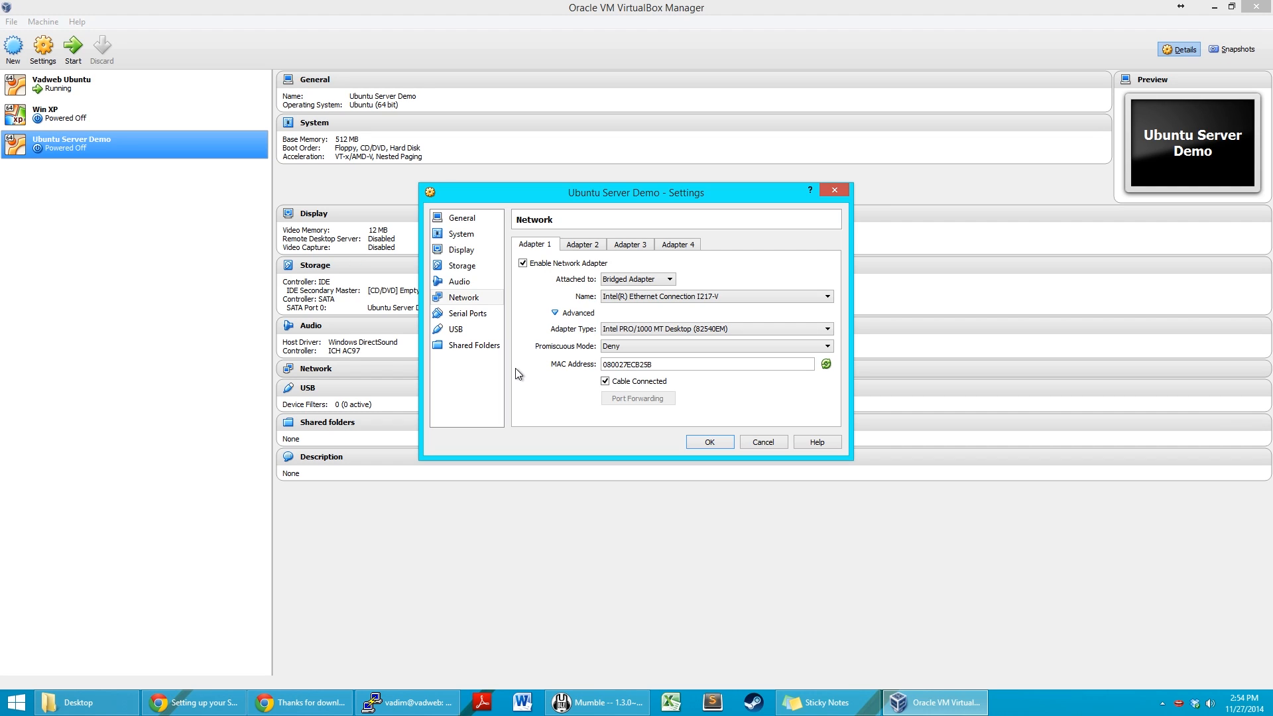
{"action": "left_click", "coordinate": [663, 297]}
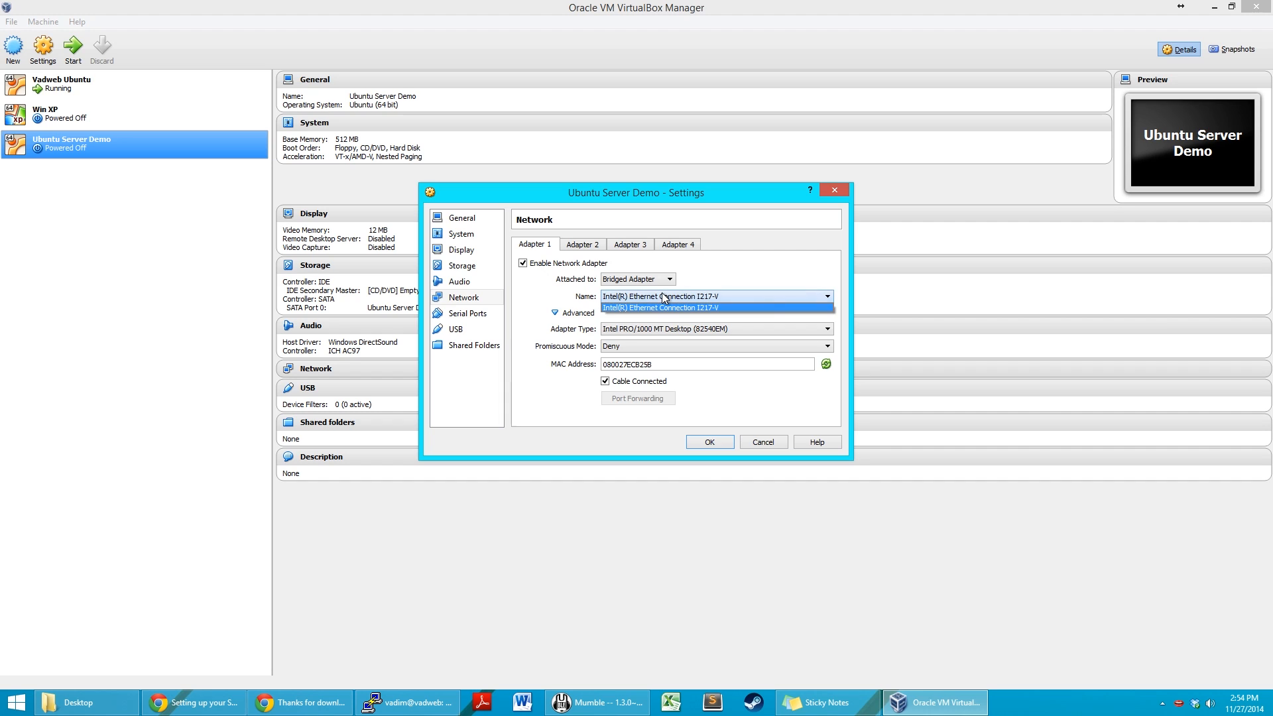
{"action": "left_click", "coordinate": [665, 307]}
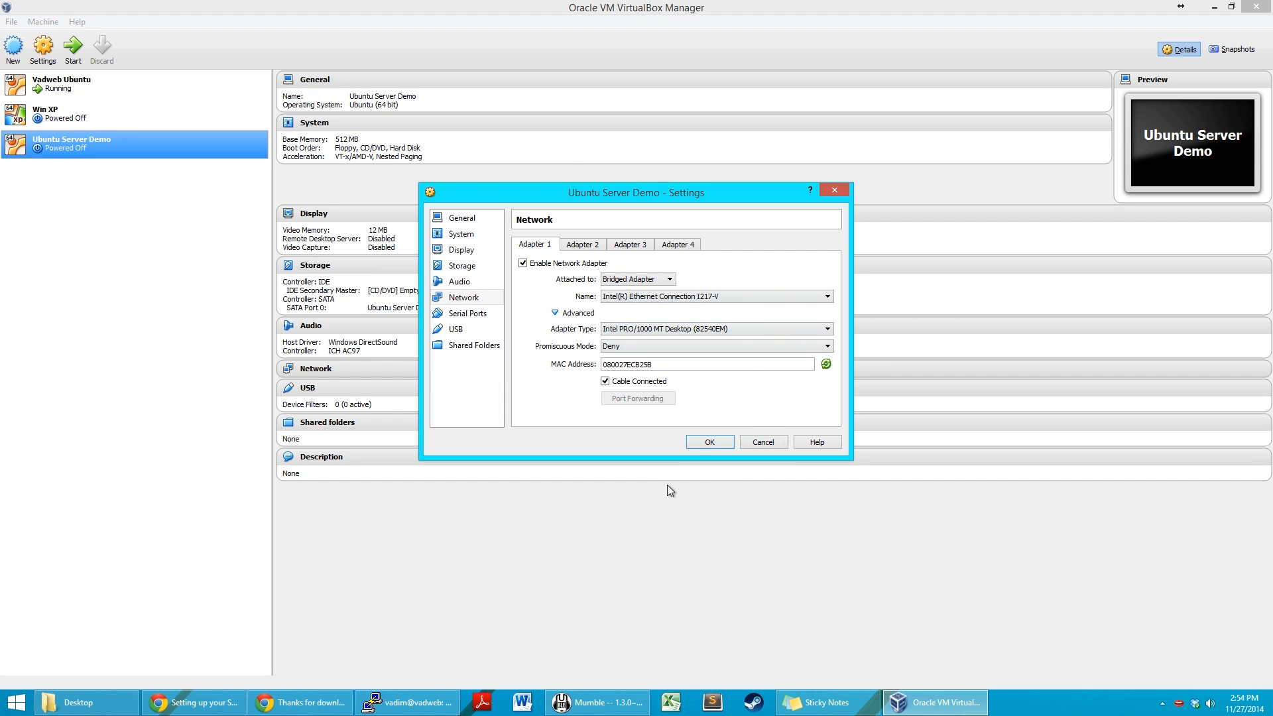
{"action": "left_click", "coordinate": [669, 330]}
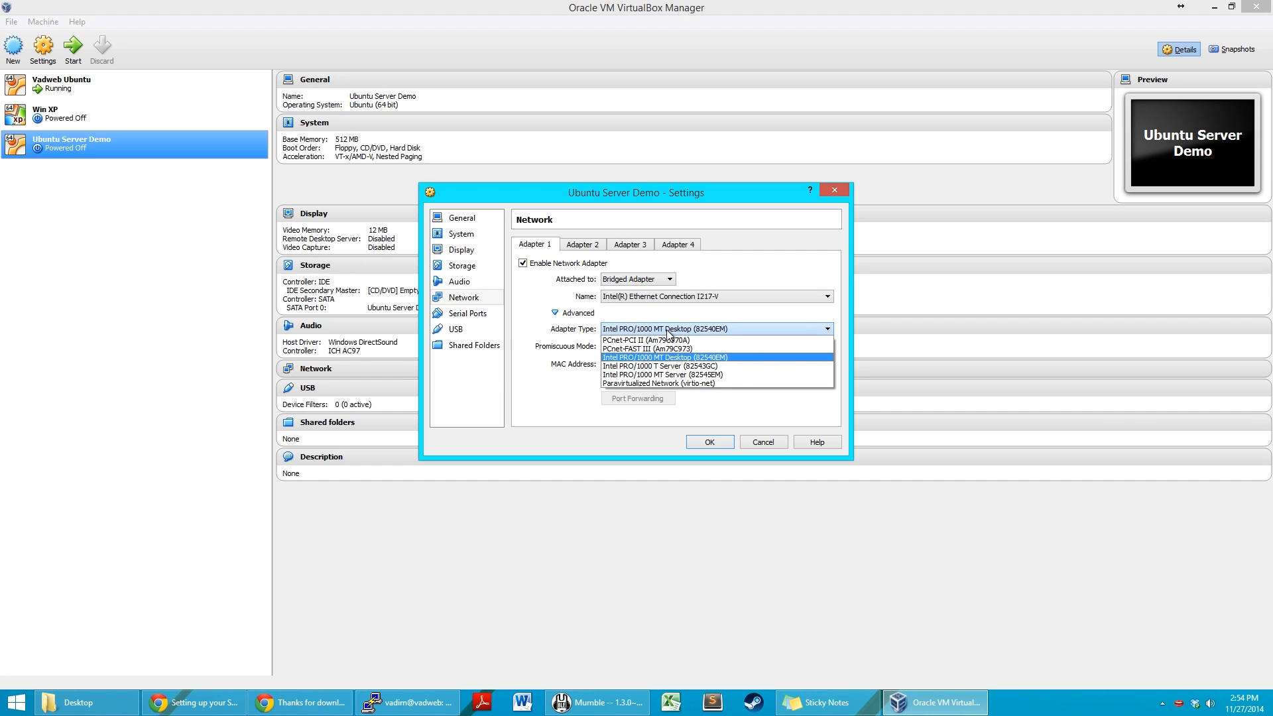
{"action": "left_click", "coordinate": [684, 331]}
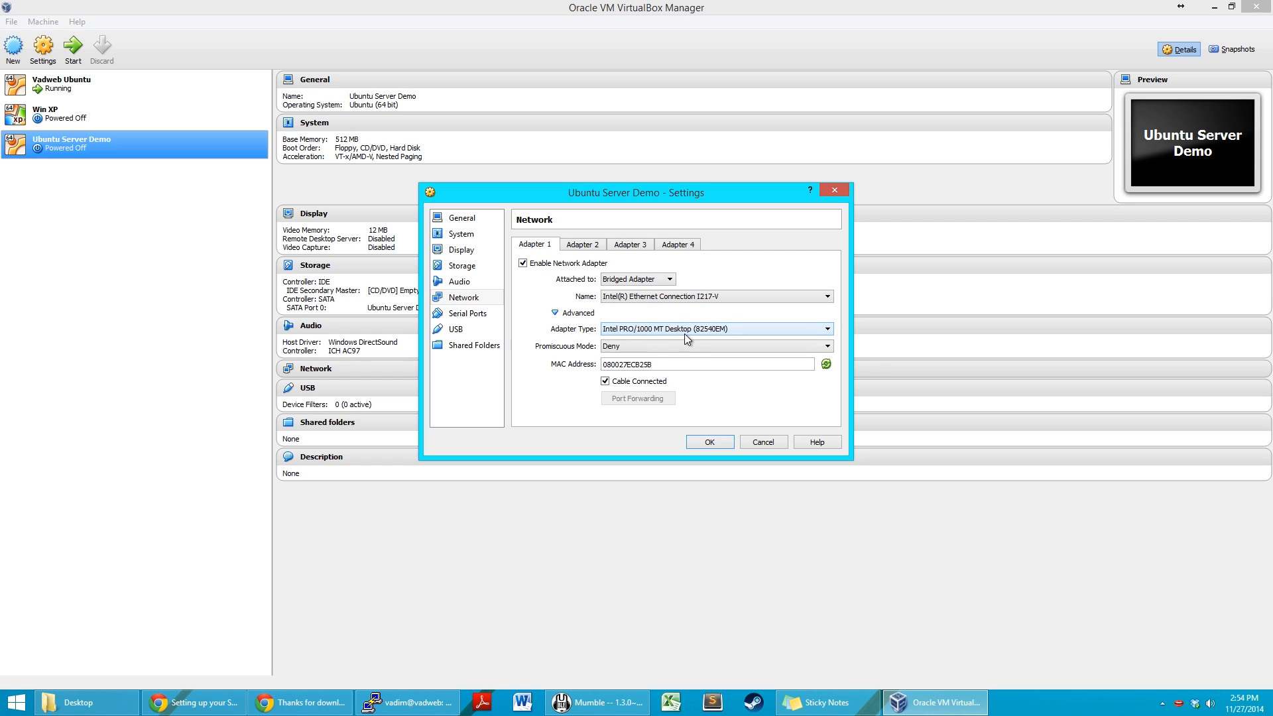
{"action": "left_click", "coordinate": [630, 344]}
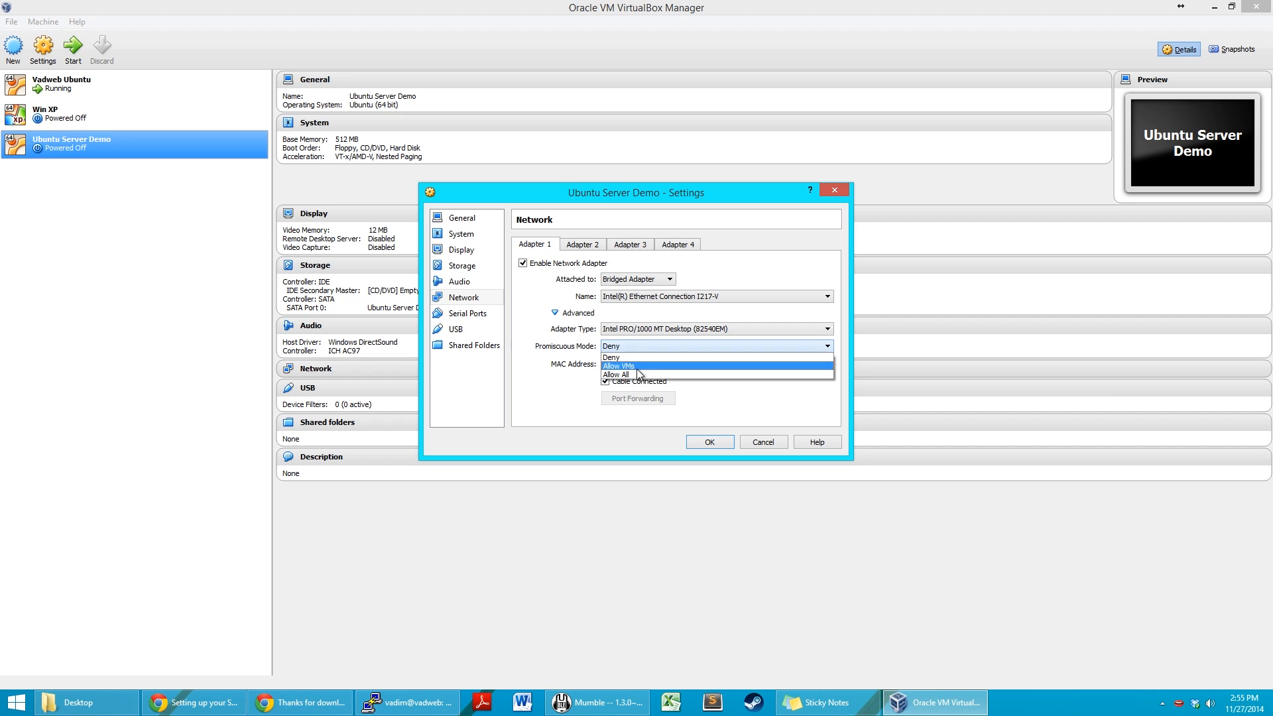
{"action": "left_click", "coordinate": [623, 375]}
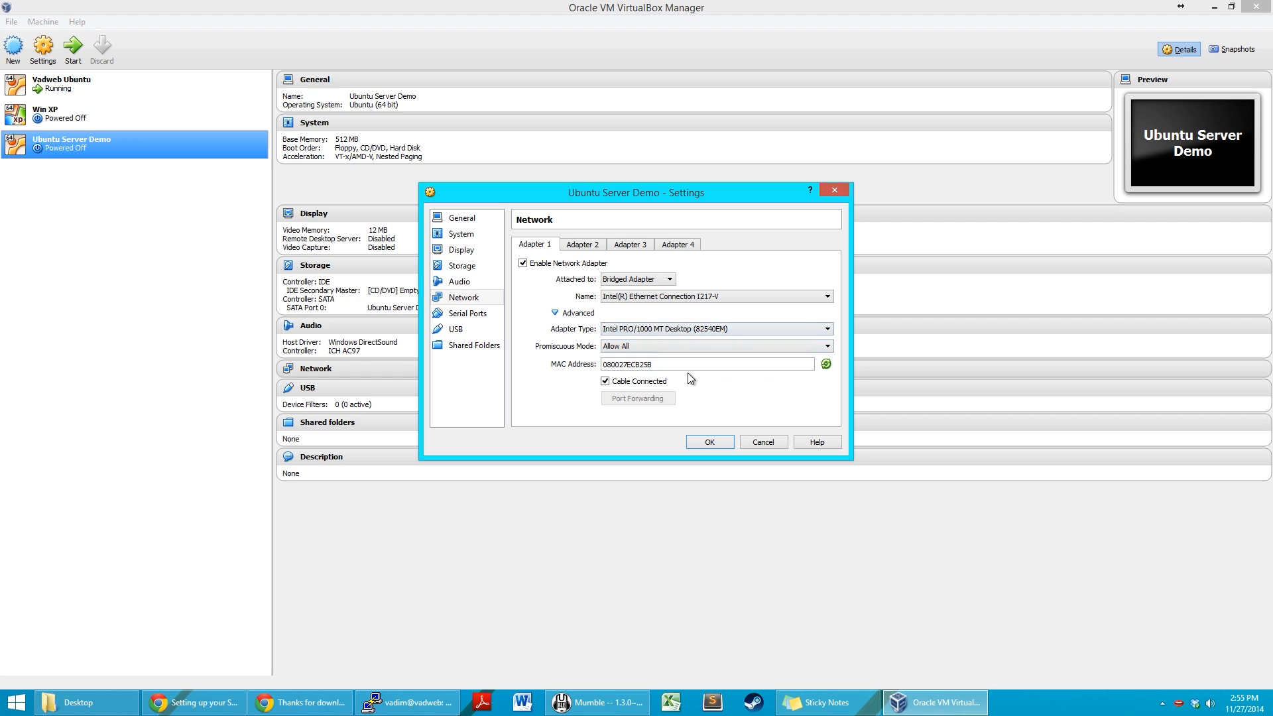
Step: Review the Serial Ports, USB and Shared Folders settings, return to Network and save the machine's settings
{"action": "left_click", "coordinate": [467, 313]}
{"action": "left_click", "coordinate": [455, 329]}
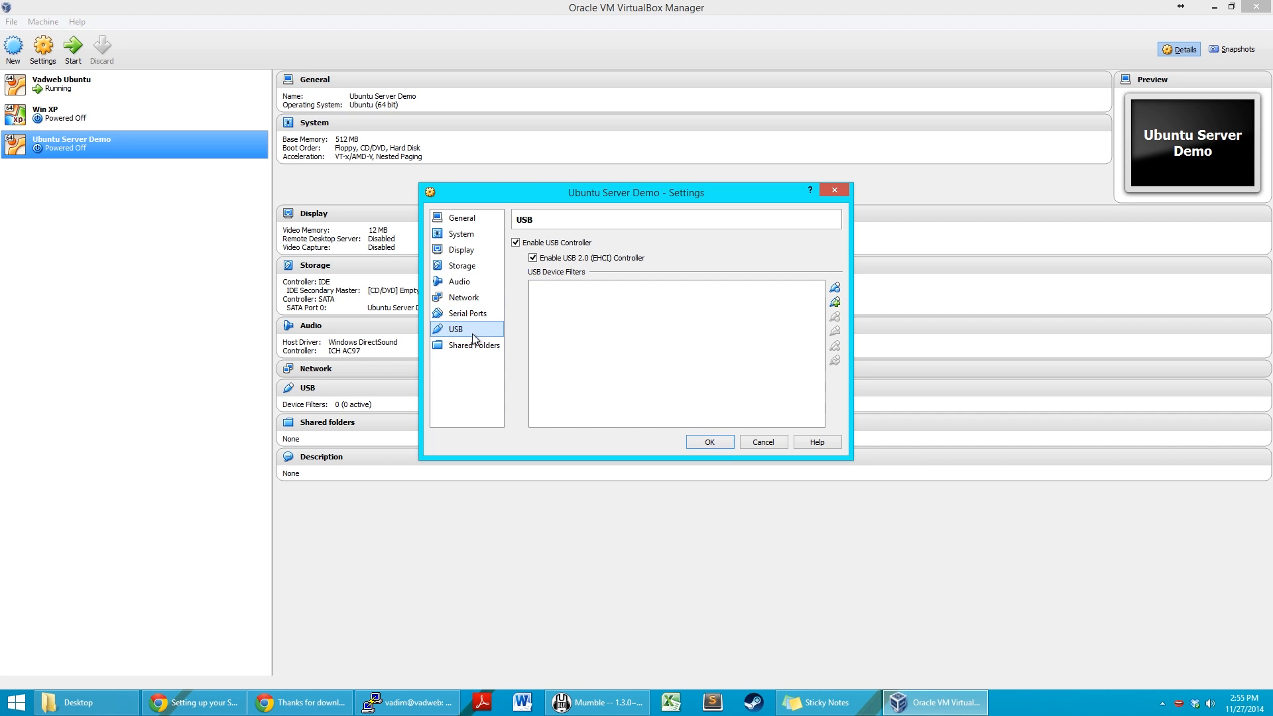
{"action": "left_click", "coordinate": [474, 345]}
{"action": "left_click", "coordinate": [463, 297]}
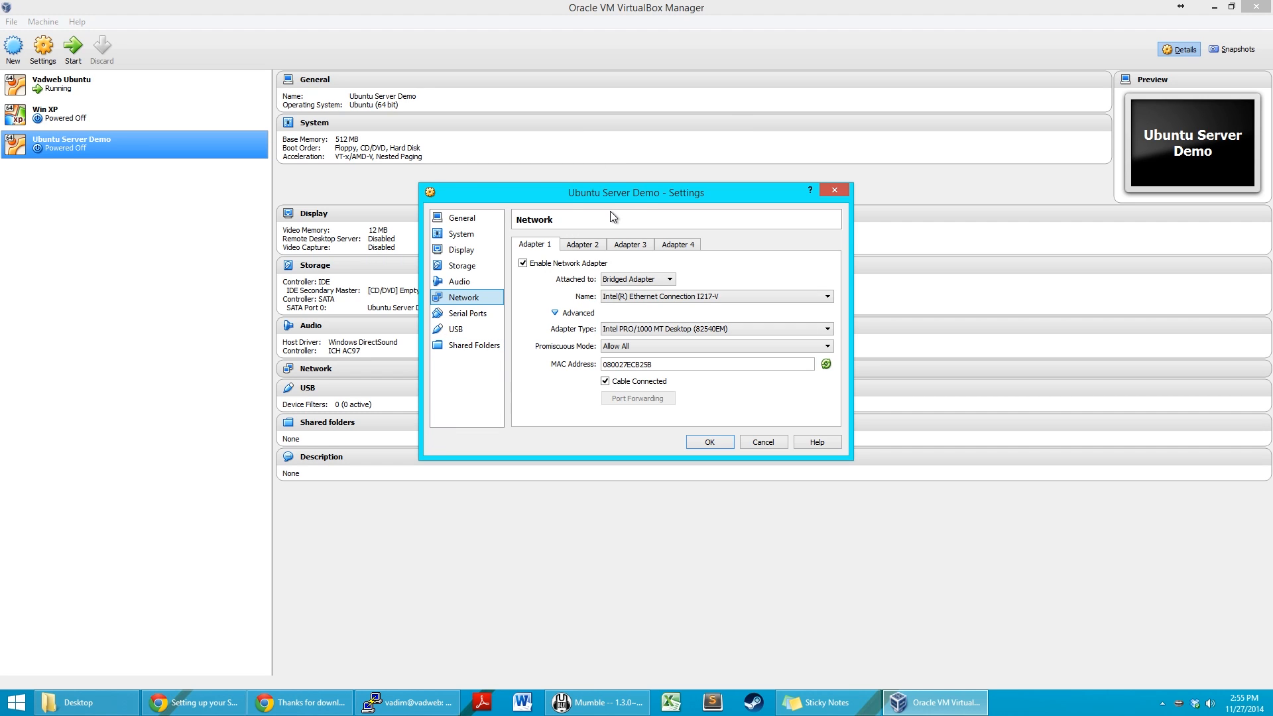
{"action": "left_click", "coordinate": [693, 444]}
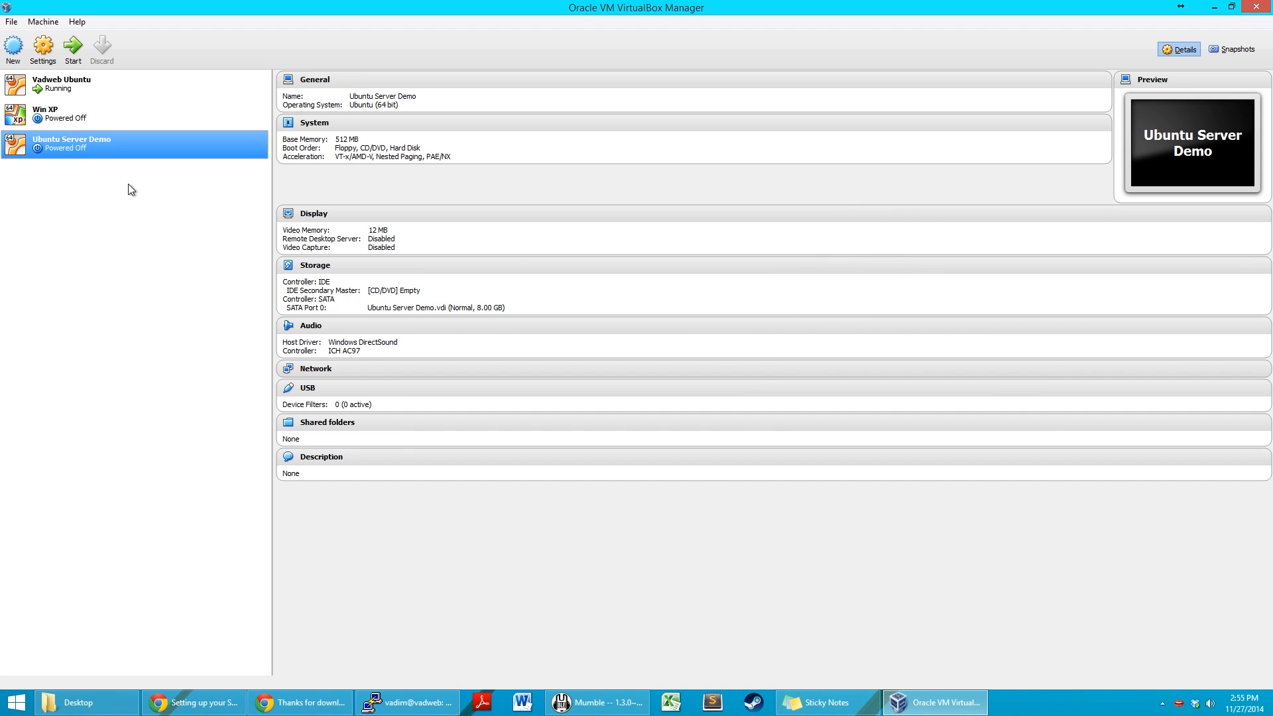
Step: Start the Ubuntu Server Demo virtual machine
{"action": "left_click", "coordinate": [69, 44]}
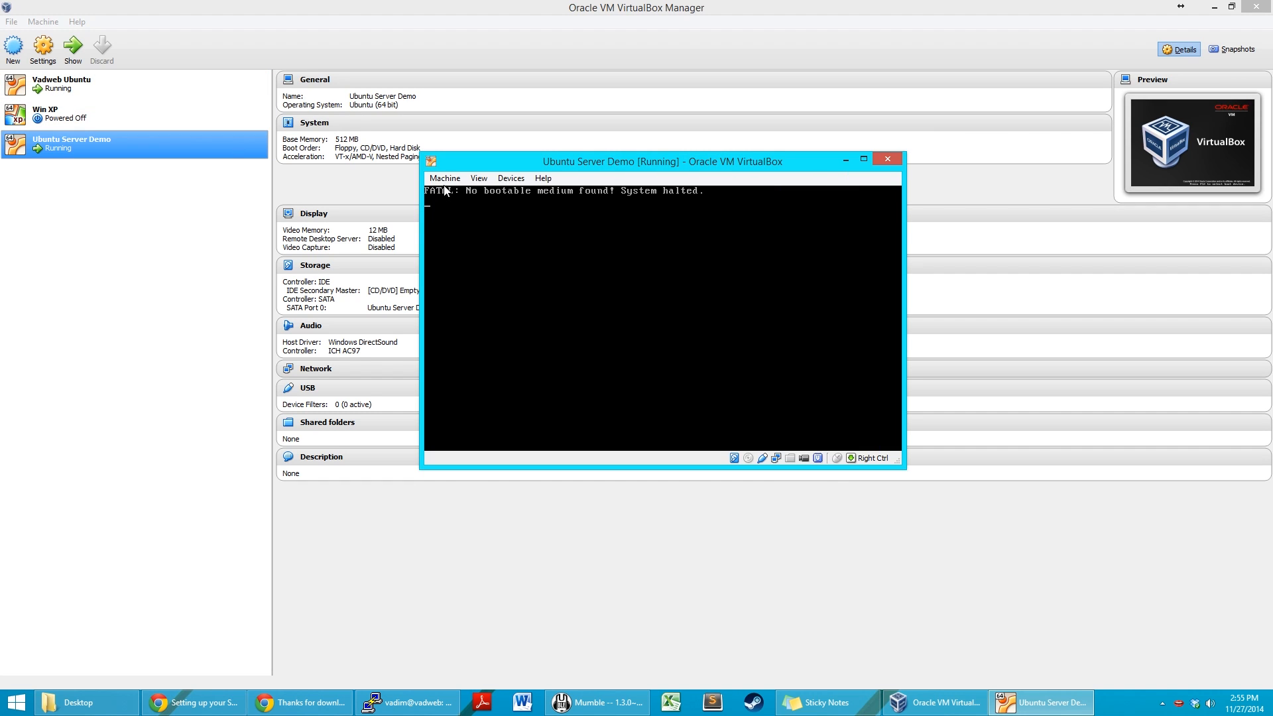
{"action": "left_click", "coordinate": [444, 177]}
{"action": "key", "text": "Escape"}
Step: Attach host drive 'D:' to the running machine's virtual CD/DVD drive
{"action": "left_click", "coordinate": [476, 179]}
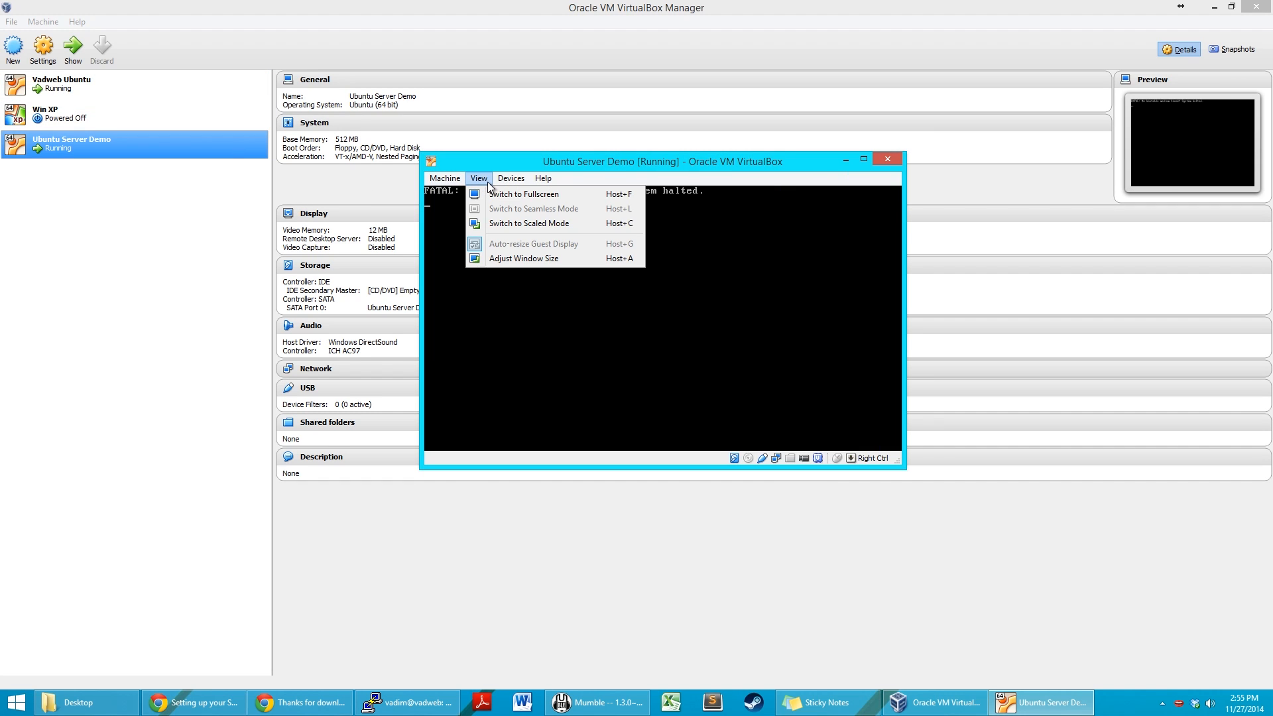
{"action": "mouse_move", "coordinate": [512, 180]}
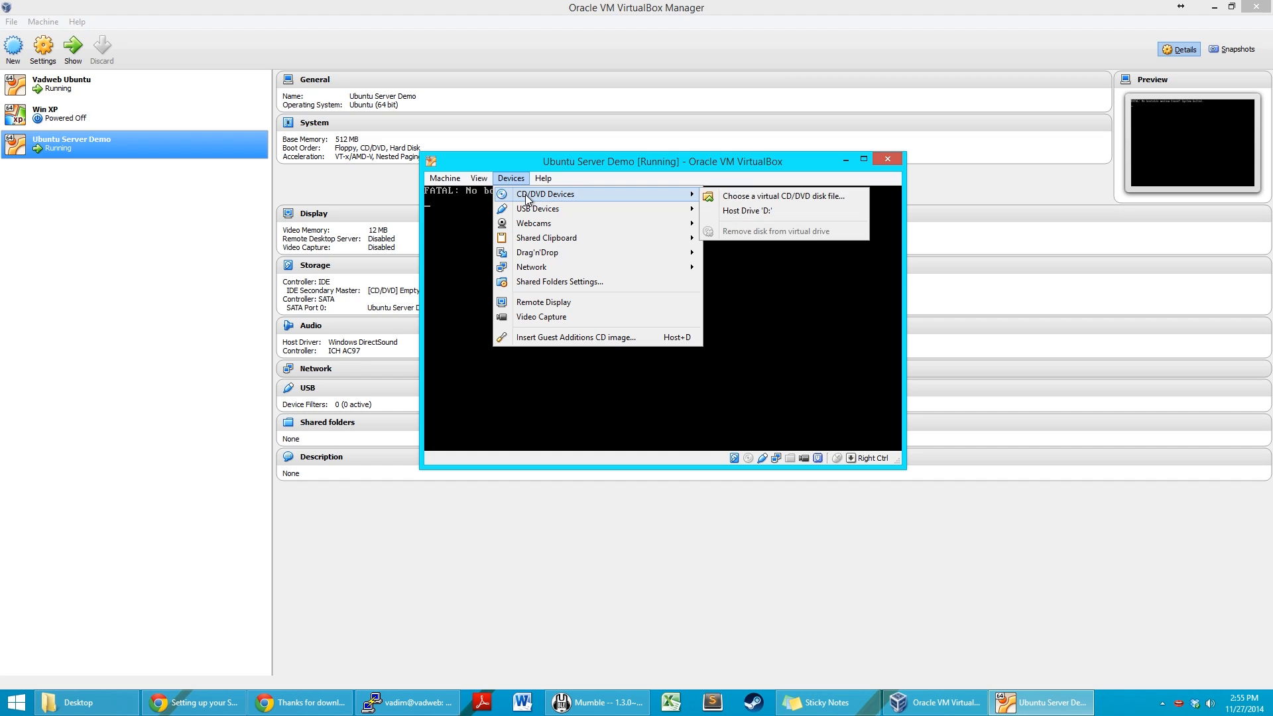
{"action": "mouse_move", "coordinate": [693, 207]}
{"action": "left_click", "coordinate": [744, 210]}
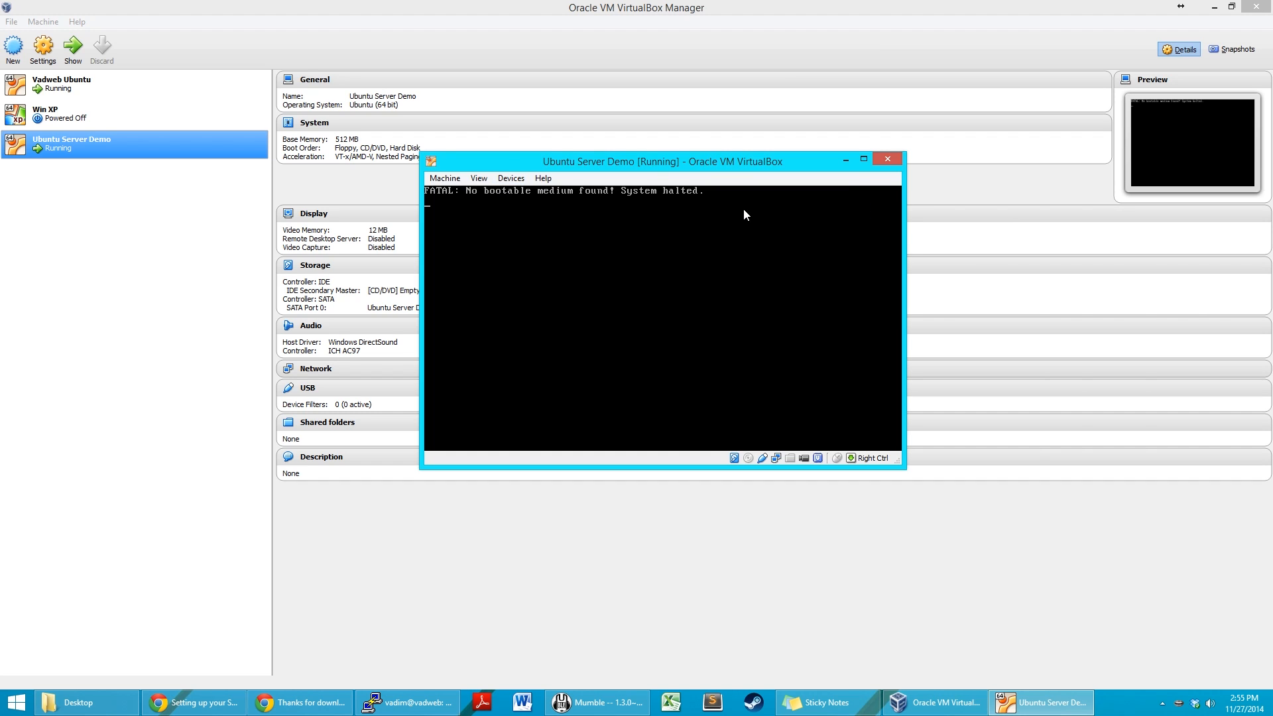
Step: Load the ubuntu-14.10 server ISO from the Downloads folder as the machine's virtual CD/DVD disk
{"action": "left_click", "coordinate": [521, 178]}
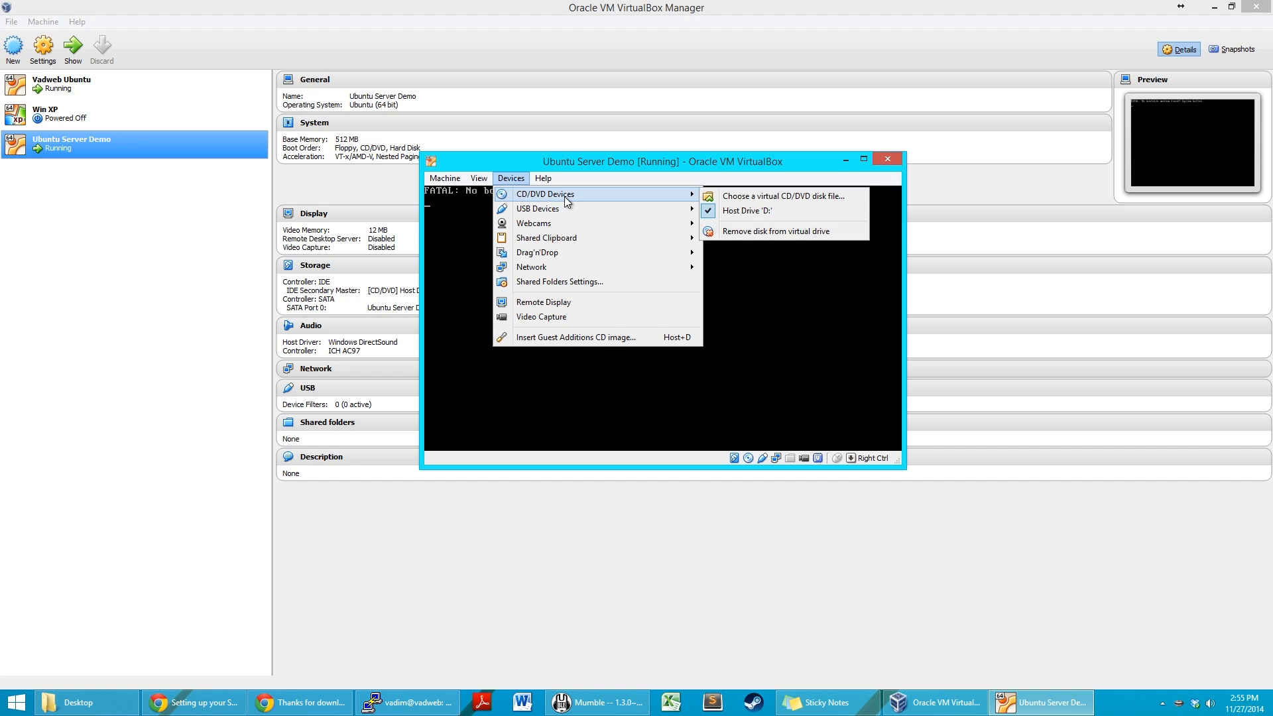
{"action": "mouse_move", "coordinate": [682, 193]}
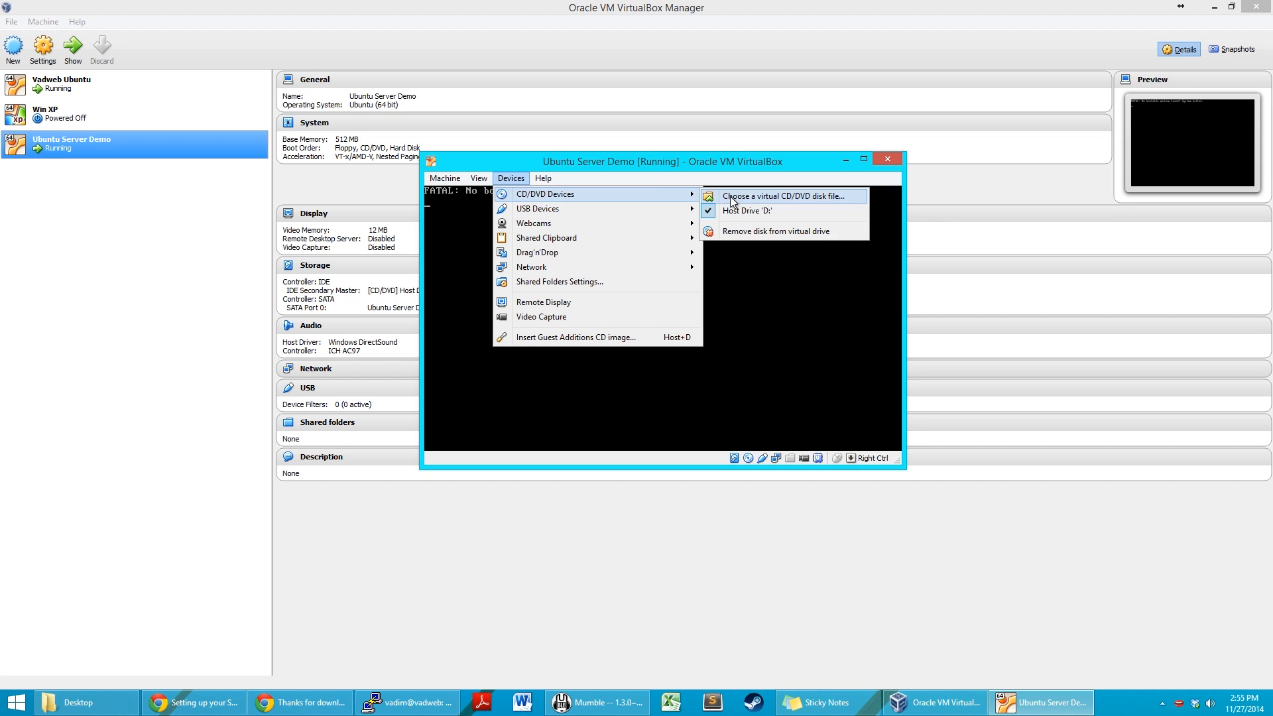
{"action": "left_click", "coordinate": [742, 197]}
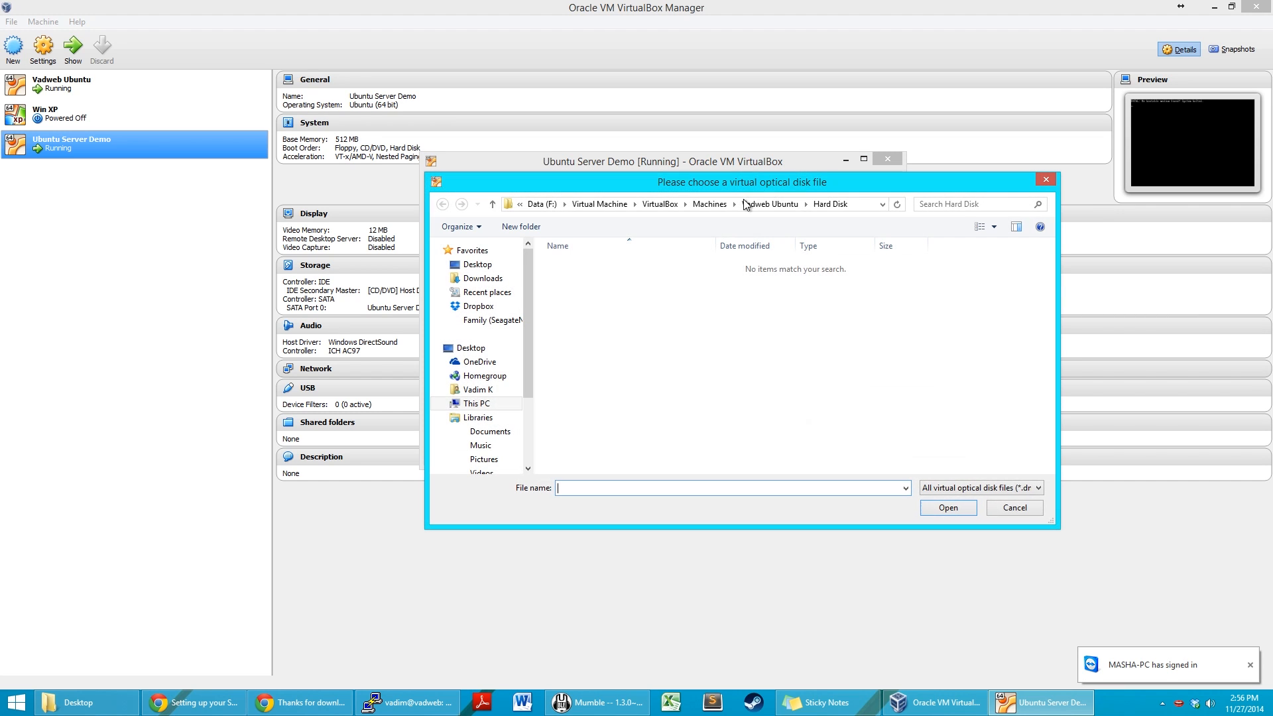
{"action": "left_click", "coordinate": [481, 278]}
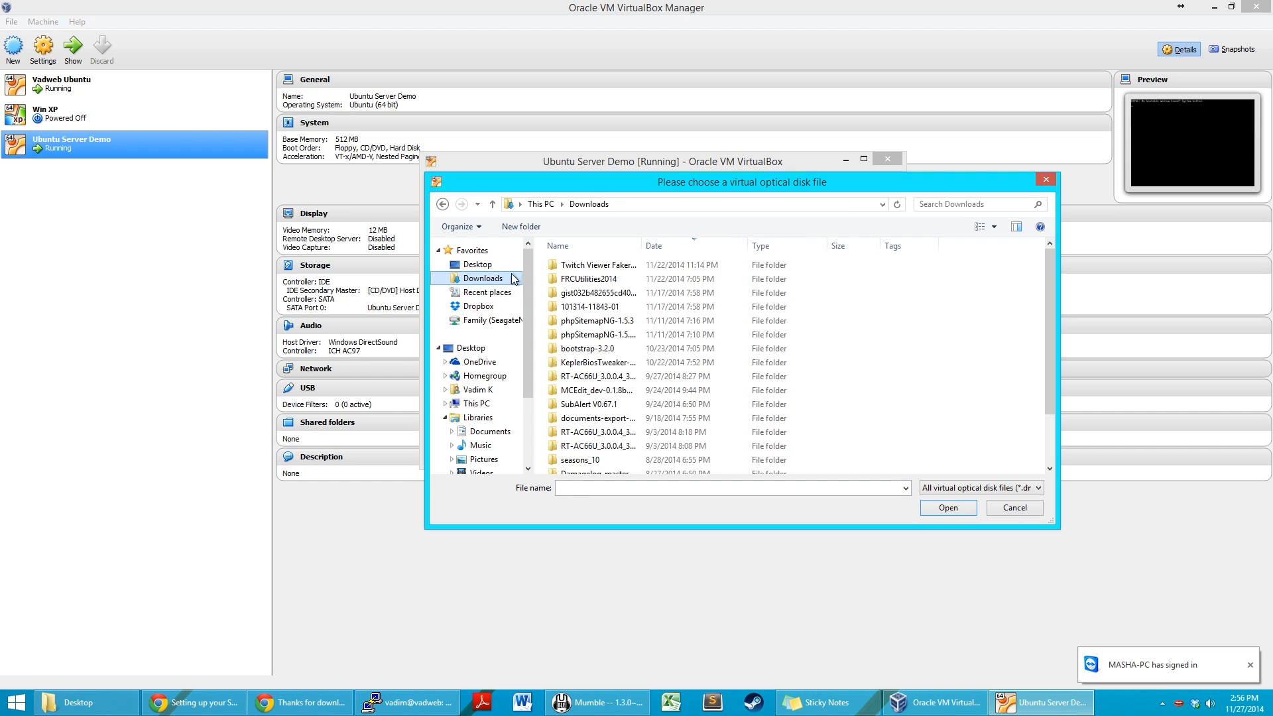
{"action": "scroll", "coordinate": [680, 302], "scroll_direction": "down", "scroll_amount": 2}
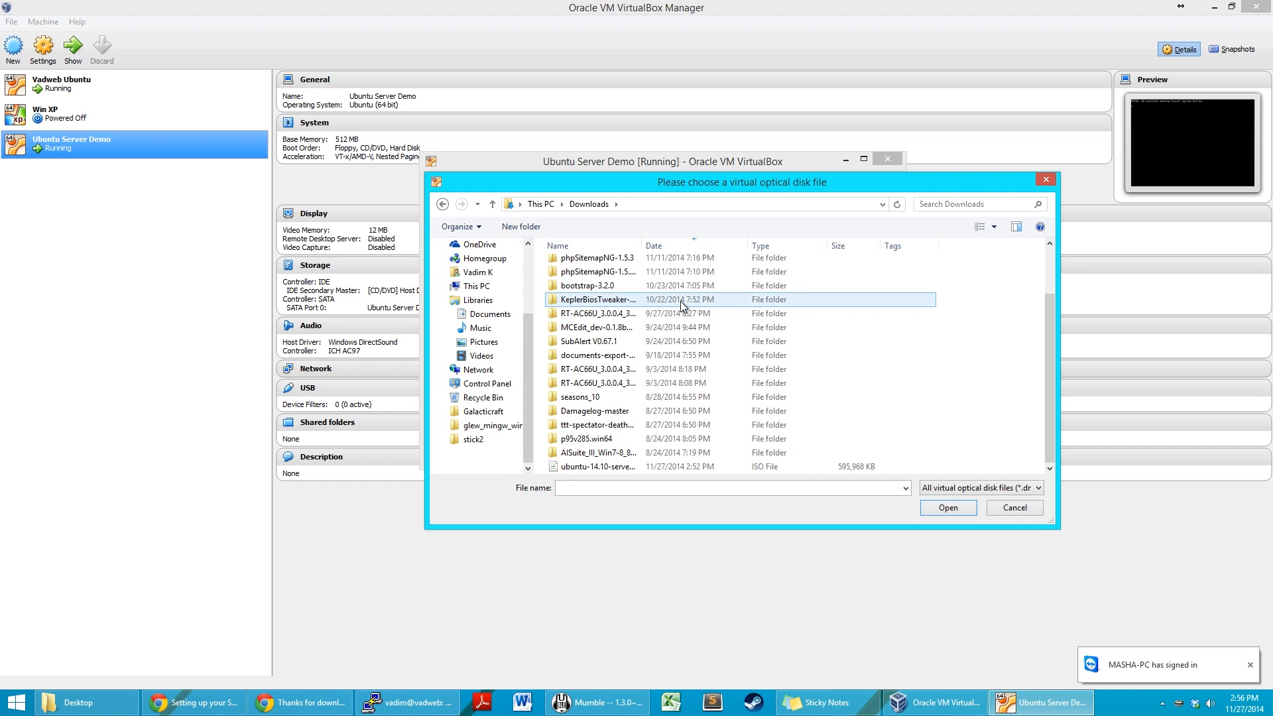
{"action": "double_click", "coordinate": [642, 466]}
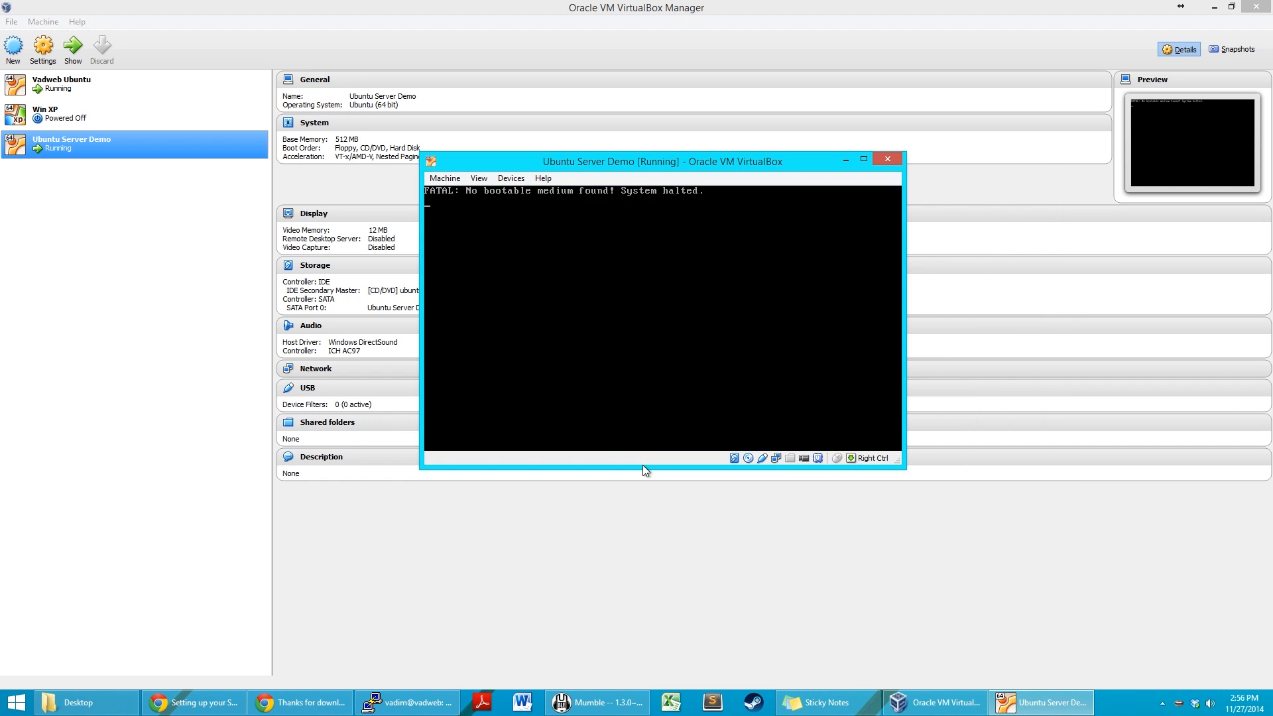
Step: Reset the Ubuntu Server Demo machine so it boots from the mounted disk image, confirming the reset
{"action": "left_click", "coordinate": [444, 178]}
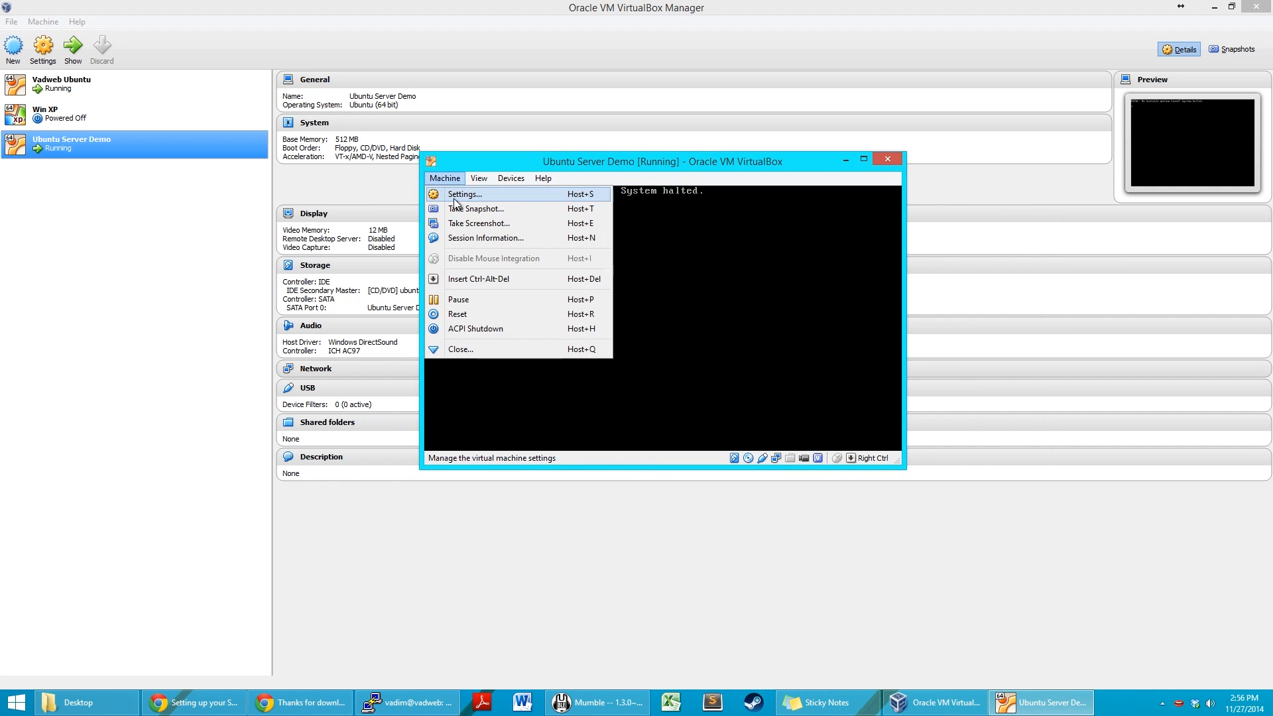
{"action": "left_click", "coordinate": [480, 316]}
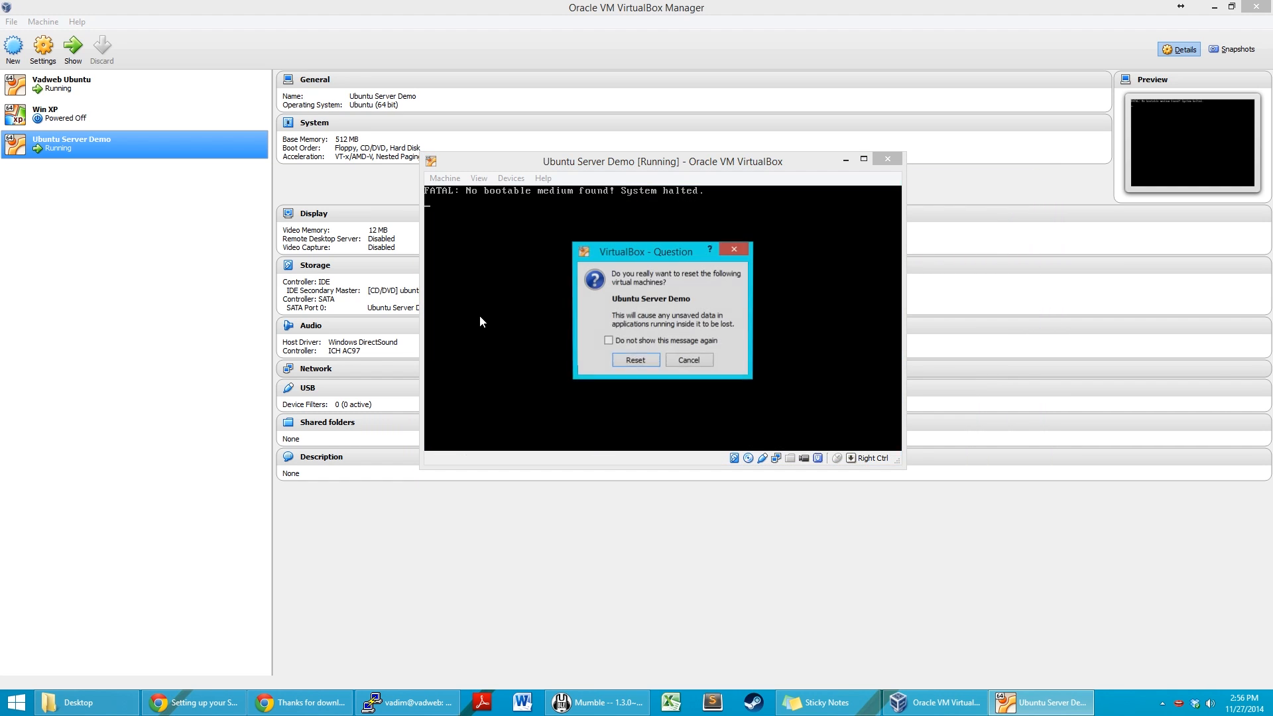
{"action": "left_click", "coordinate": [634, 360]}
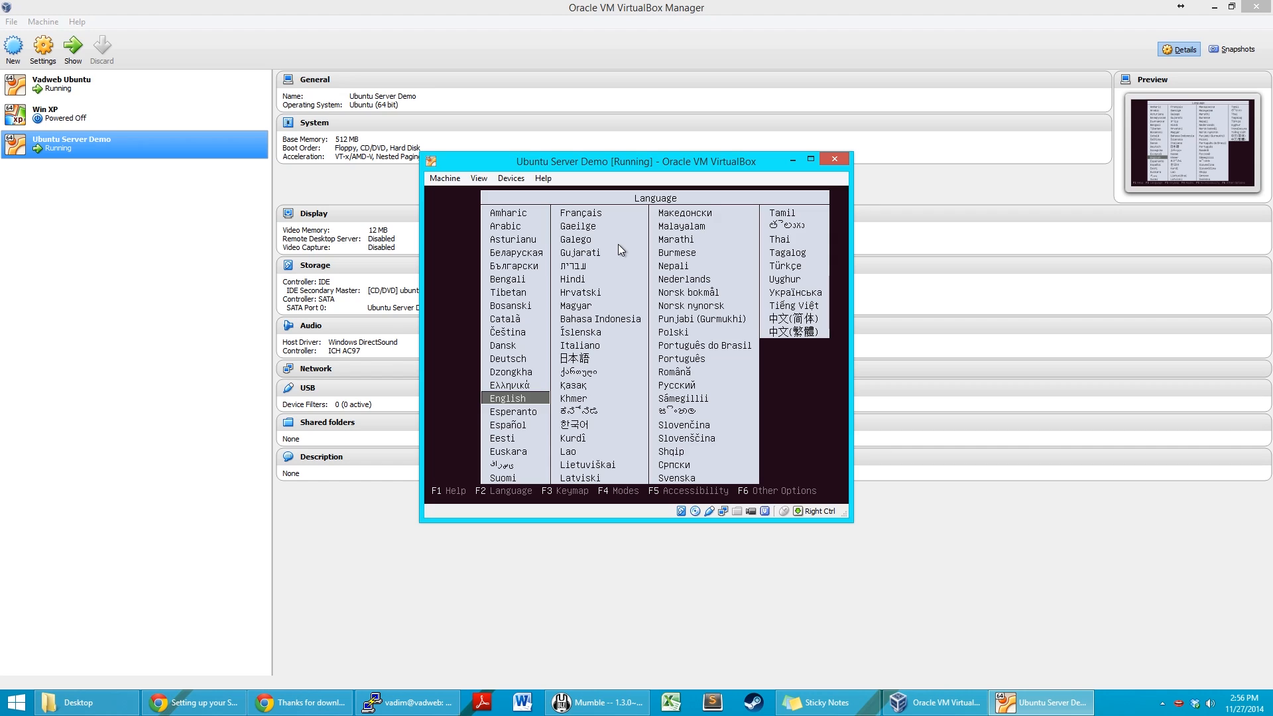
Step: Choose English as the boot menu language and start Install Ubuntu Server
{"action": "key", "text": "Up"}
{"action": "key", "text": "Down"}
{"action": "key", "text": "Return"}
{"action": "key", "text": "Down"}
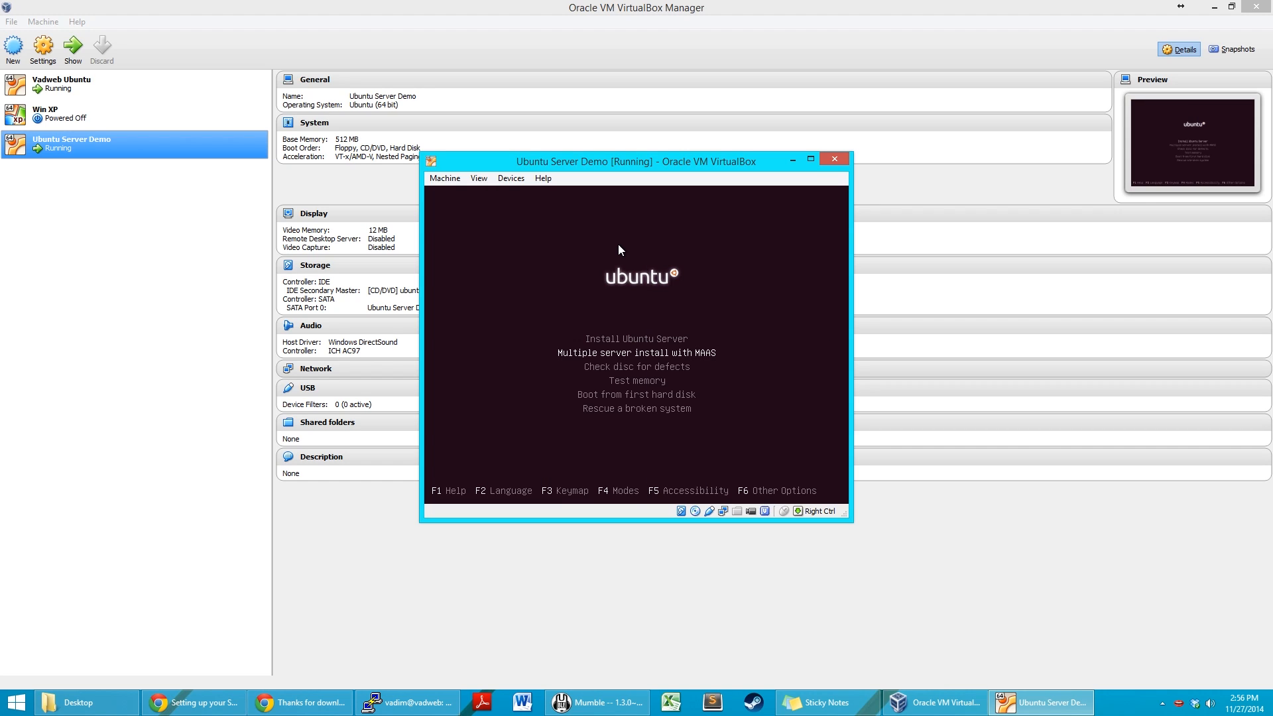
{"action": "key", "text": "Up"}
{"action": "key", "text": "Return"}
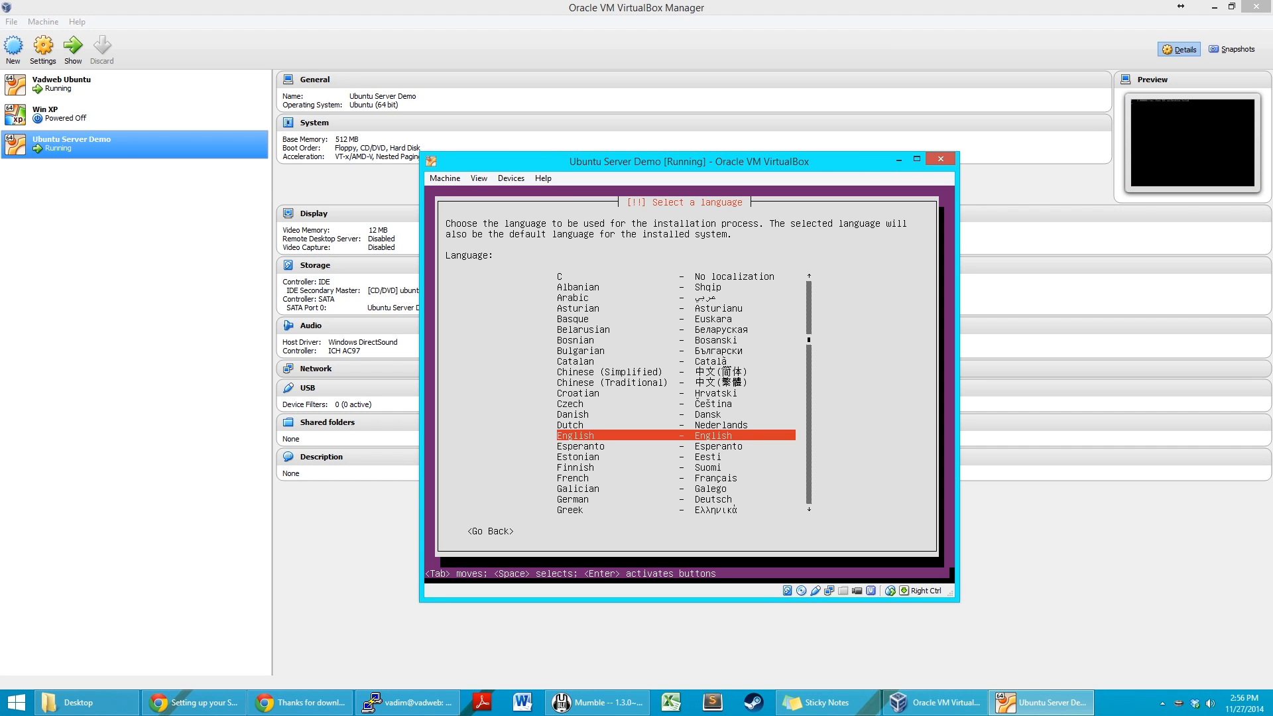
Step: Set the installation language to English and location to United States, decline keyboard layout detection and accept the preselected keyboard options
{"action": "key", "text": "Return"}
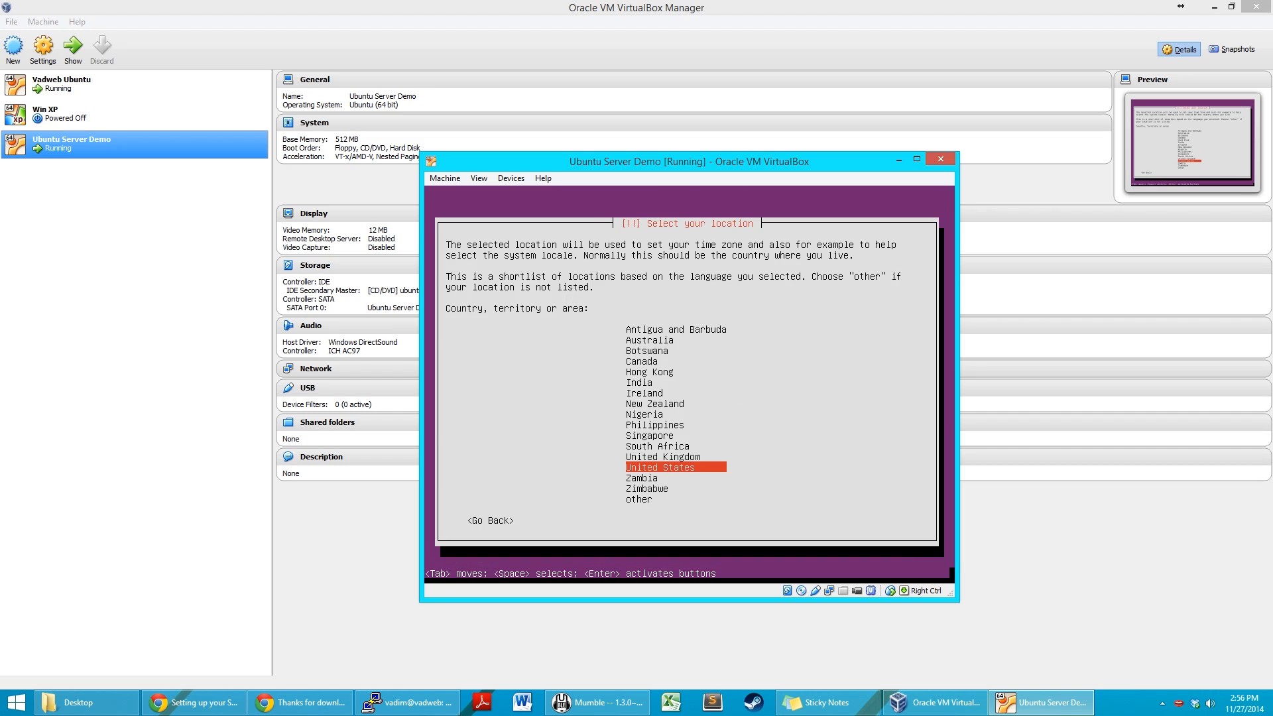
{"action": "key", "text": "Return"}
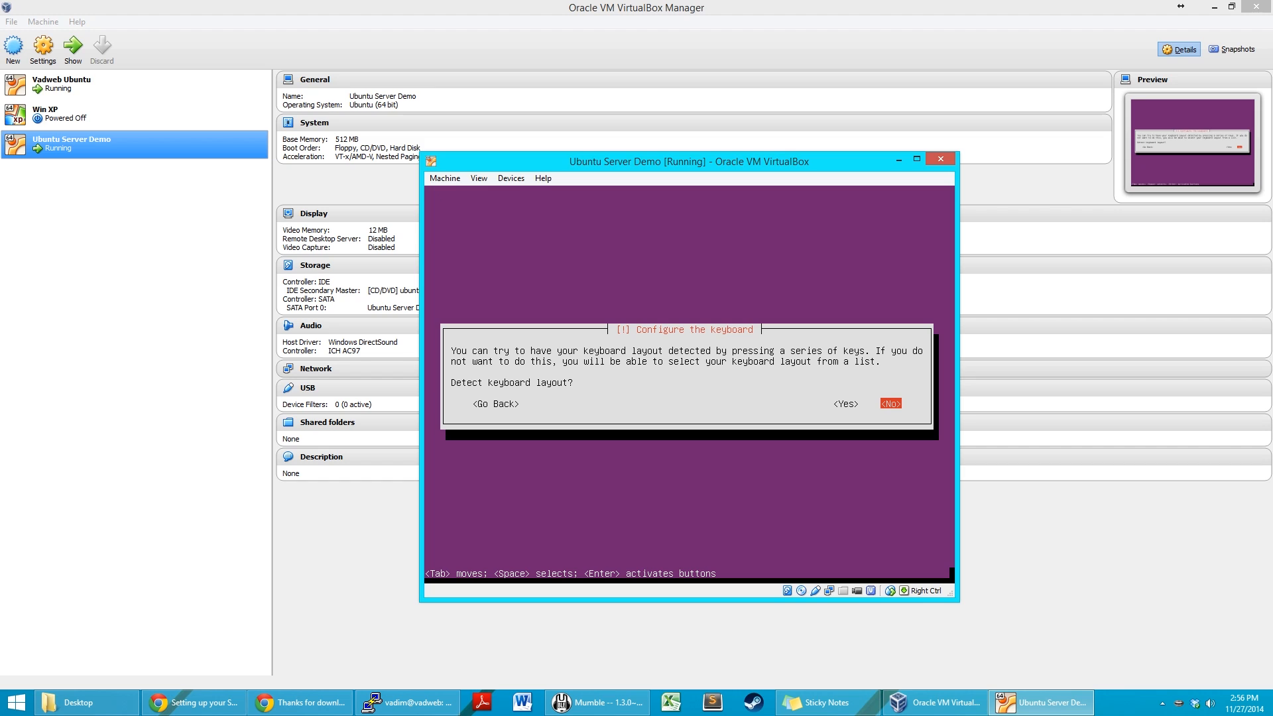
{"action": "key", "text": "Return"}
{"action": "key", "text": "Return"}
{"action": "key", "text": "Return"}
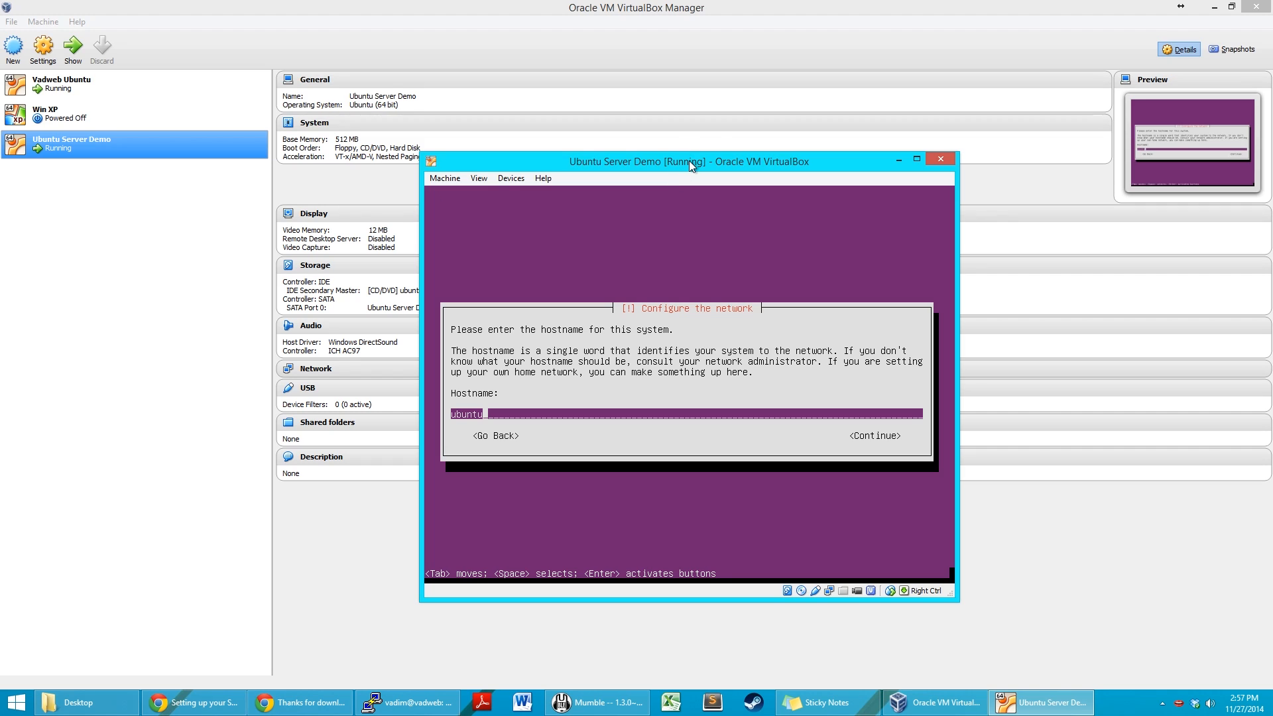
Step: Set the hostname to ubuntu-test, then enter the new user's full name and accept the suggested username
{"action": "type", "text": "-test"}
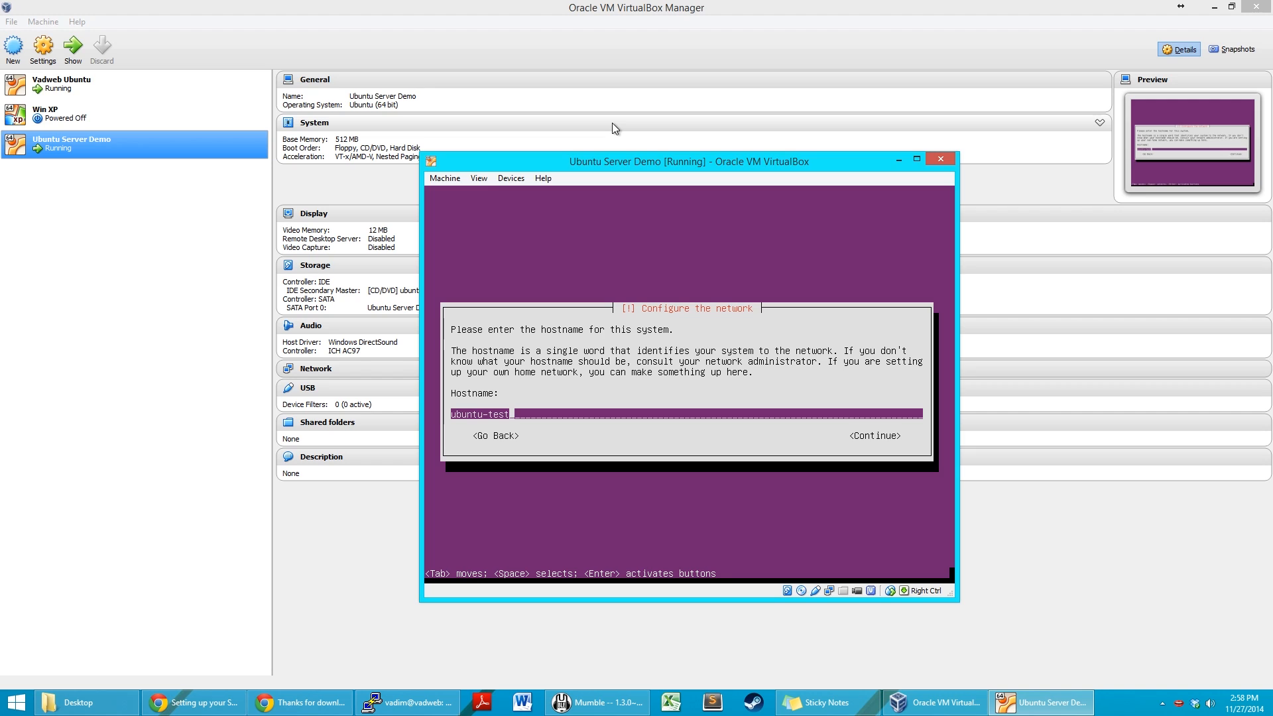
{"action": "key", "text": "Return"}
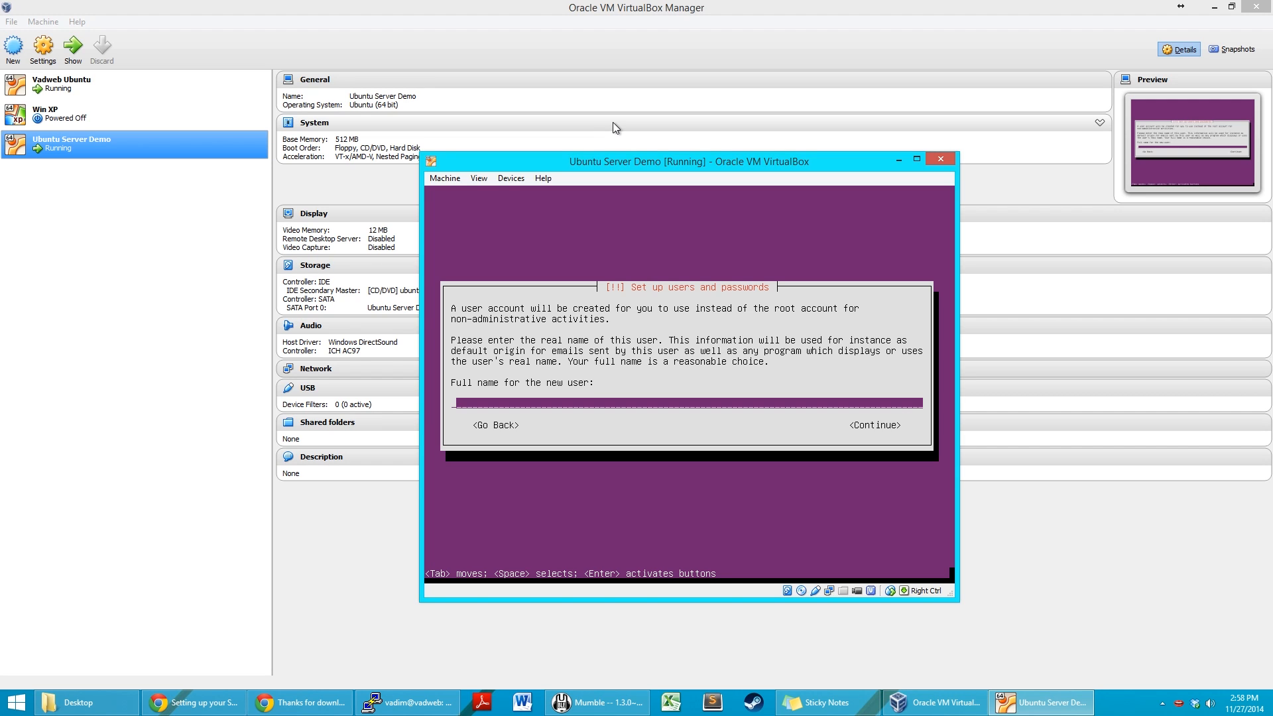
{"action": "type", "text": "Vadim"}
{"action": "key", "text": "Return"}
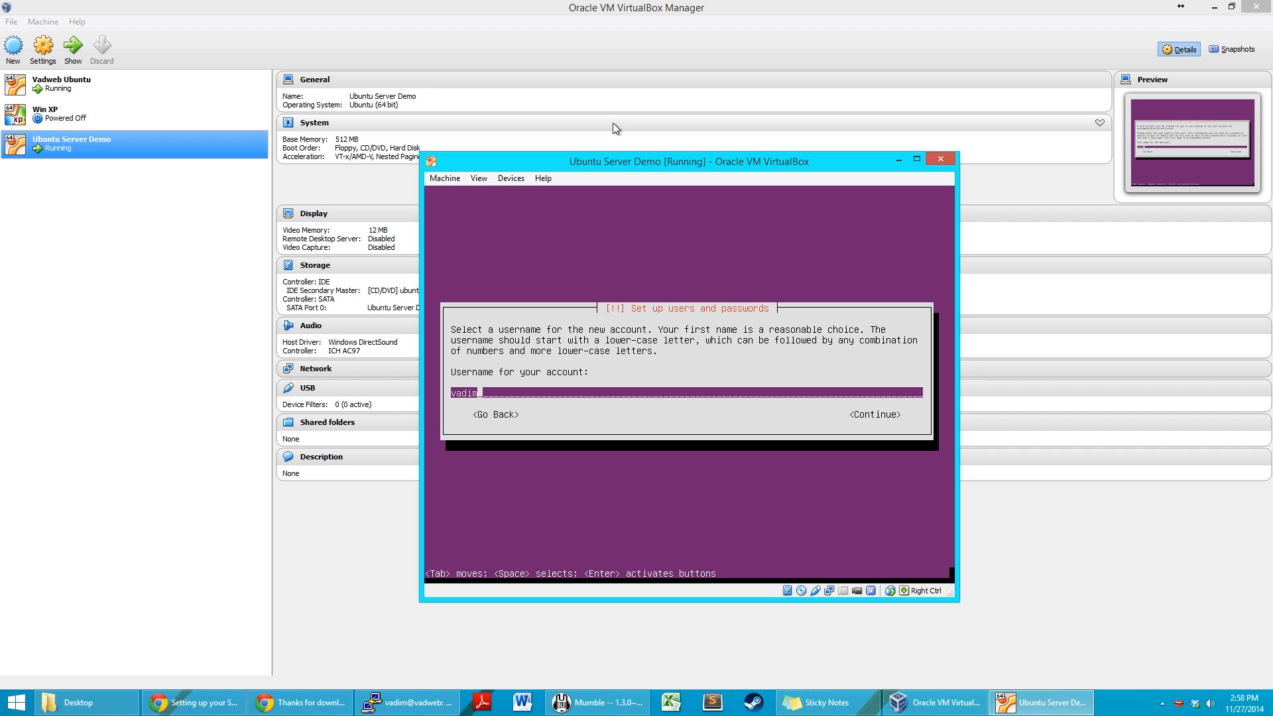
{"action": "key", "text": "Return"}
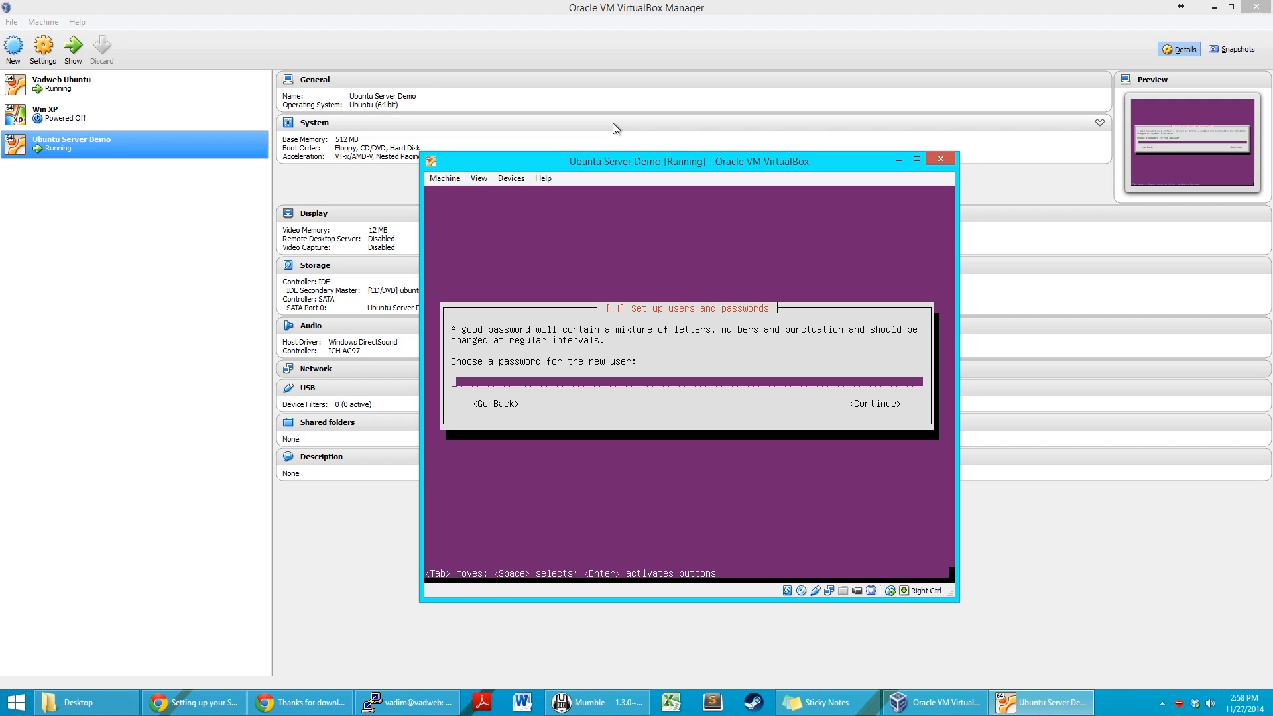
Step: Enter and verify the new user's password, and decline encrypting the home directory
{"action": "type", "text": "*********"}
{"action": "key", "text": "Return"}
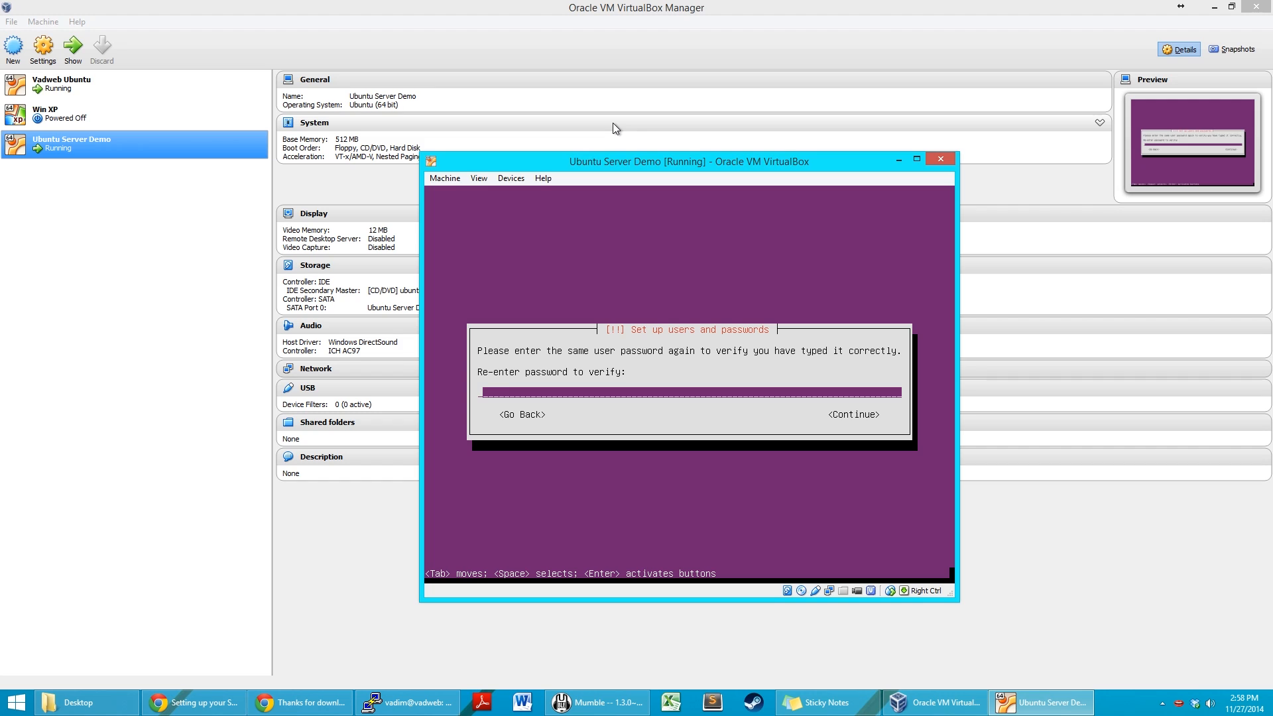
{"action": "type", "text": "*********"}
{"action": "key", "text": "Return"}
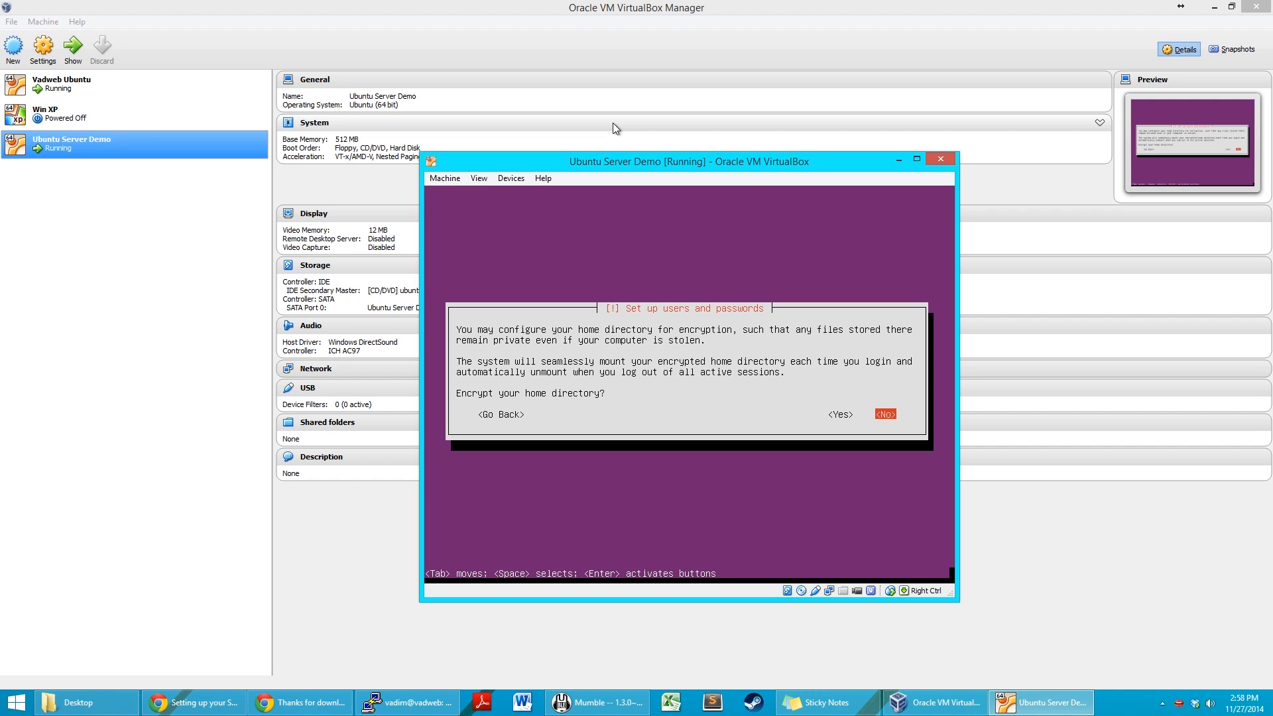
{"action": "key", "text": "Return"}
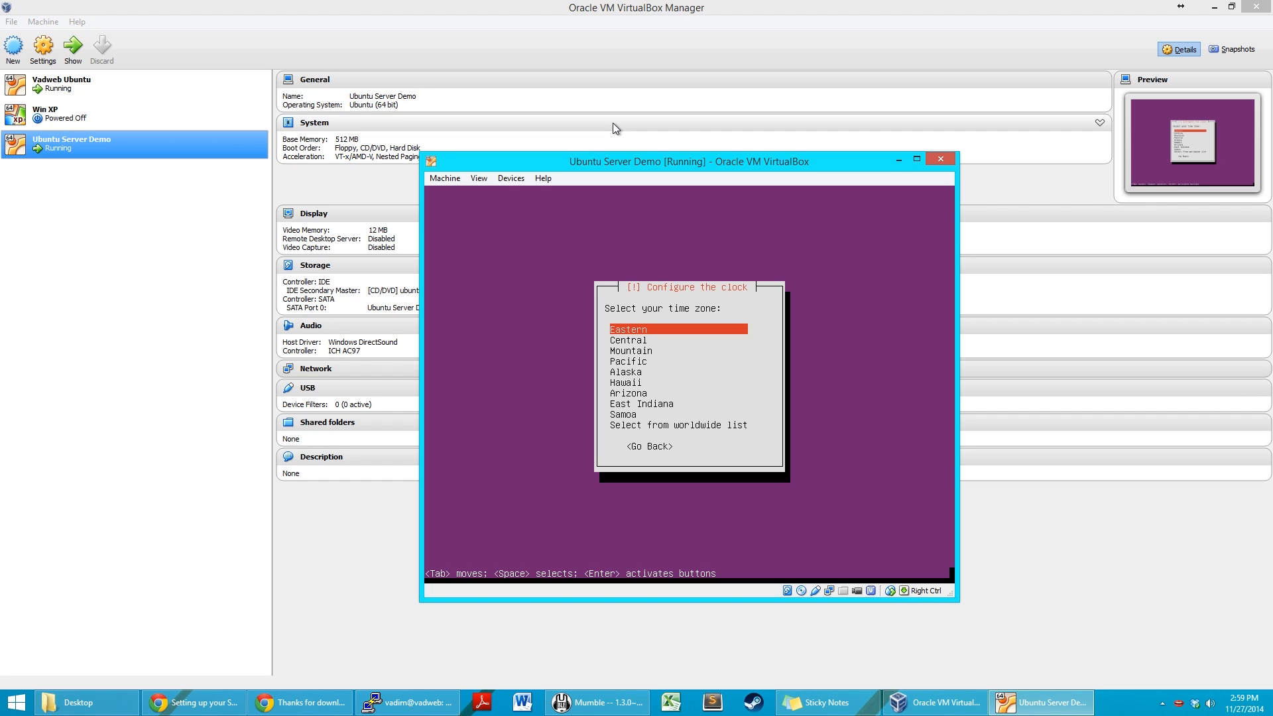
Step: Look through the installer's list of United States time zones
{"action": "key", "text": "Down"}
{"action": "key", "text": "Up"}
{"action": "key", "text": "Down"}
{"action": "key", "text": "Down"}
{"action": "key", "text": "Down"}
{"action": "key", "text": "Down"}
{"action": "key", "text": "Down"}
{"action": "key", "text": "Down"}
{"action": "key", "text": "Down"}
{"action": "key", "text": "Down"}
{"action": "key", "text": "Down"}
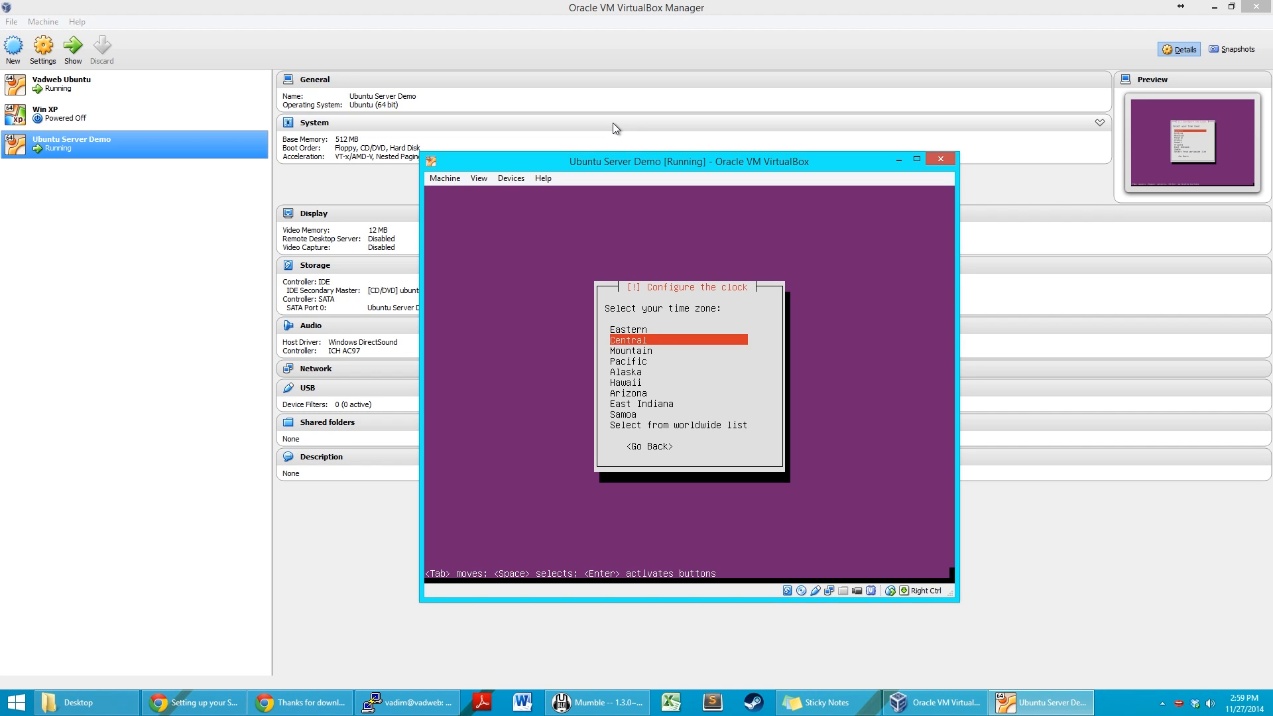
{"action": "key", "text": "Up"}
{"action": "key", "text": "Up"}
{"action": "key", "text": "Up"}
{"action": "key", "text": "Up"}
{"action": "key", "text": "Up"}
{"action": "key", "text": "Up"}
{"action": "key", "text": "Up"}
{"action": "key", "text": "Up"}
{"action": "key", "text": "Up"}
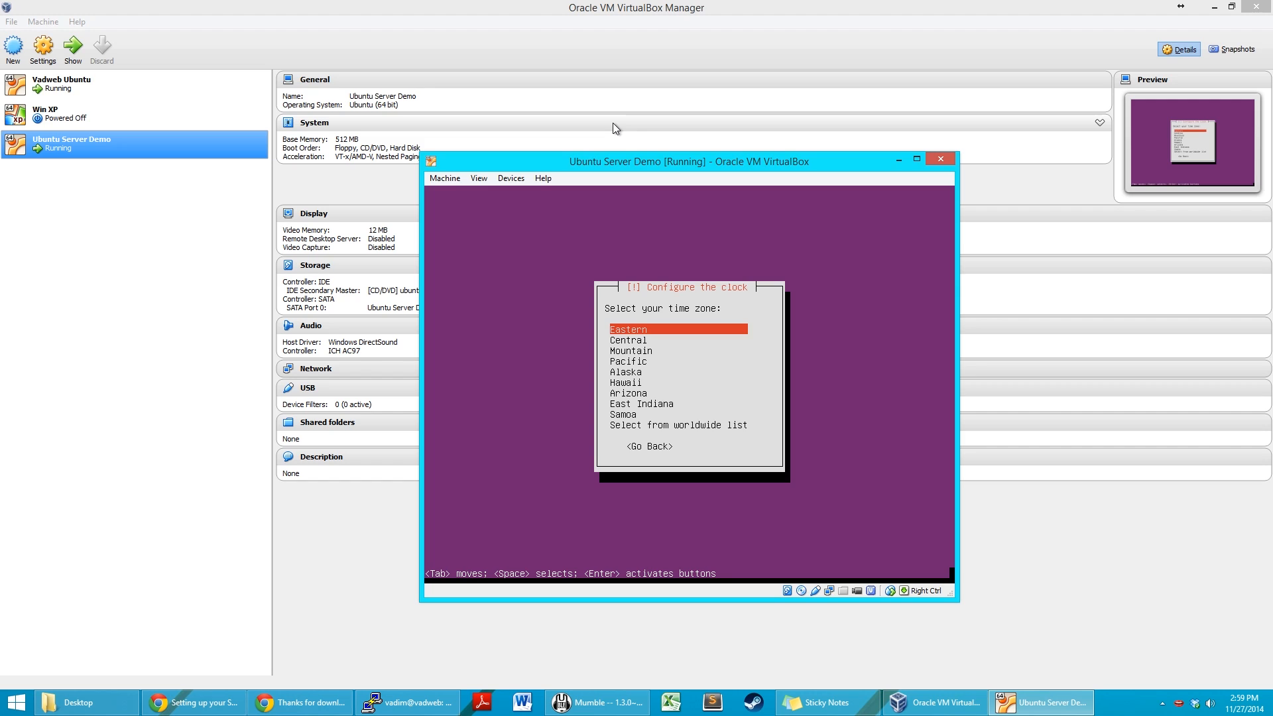
Step: Set the clock's time zone to Pacific
{"action": "key", "text": "Down"}
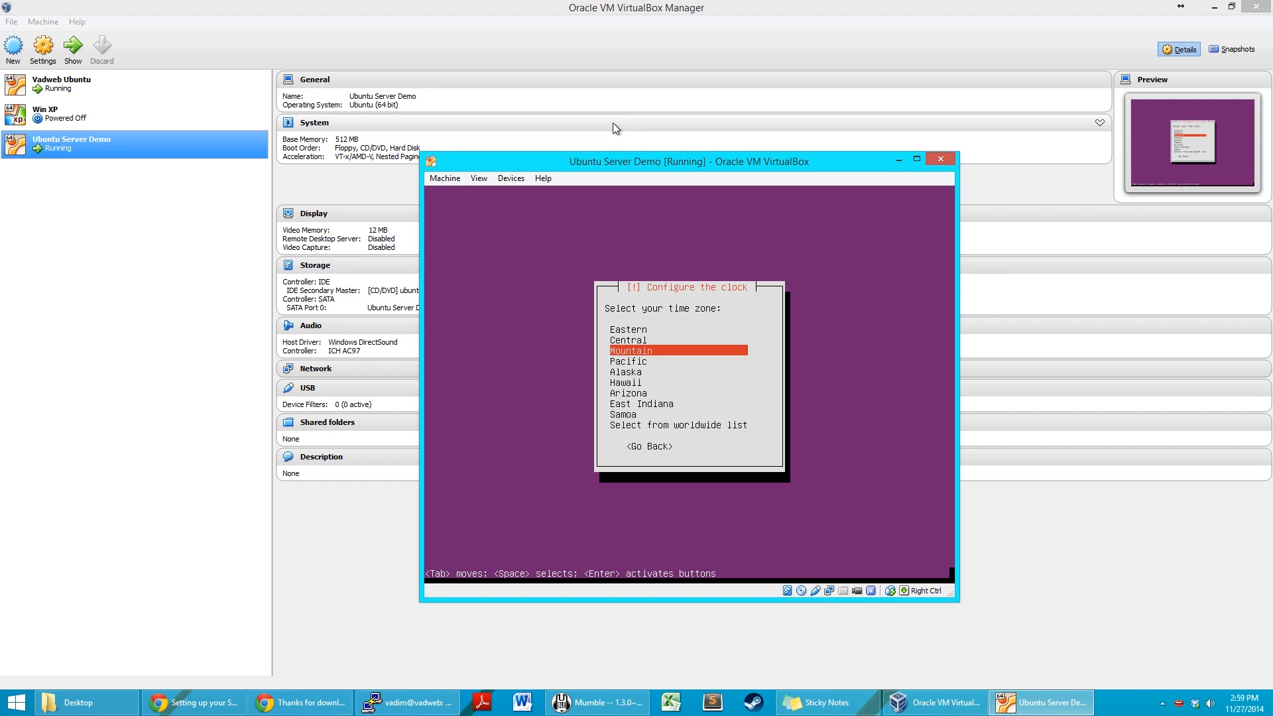
{"action": "key", "text": "Down"}
{"action": "key", "text": "Return"}
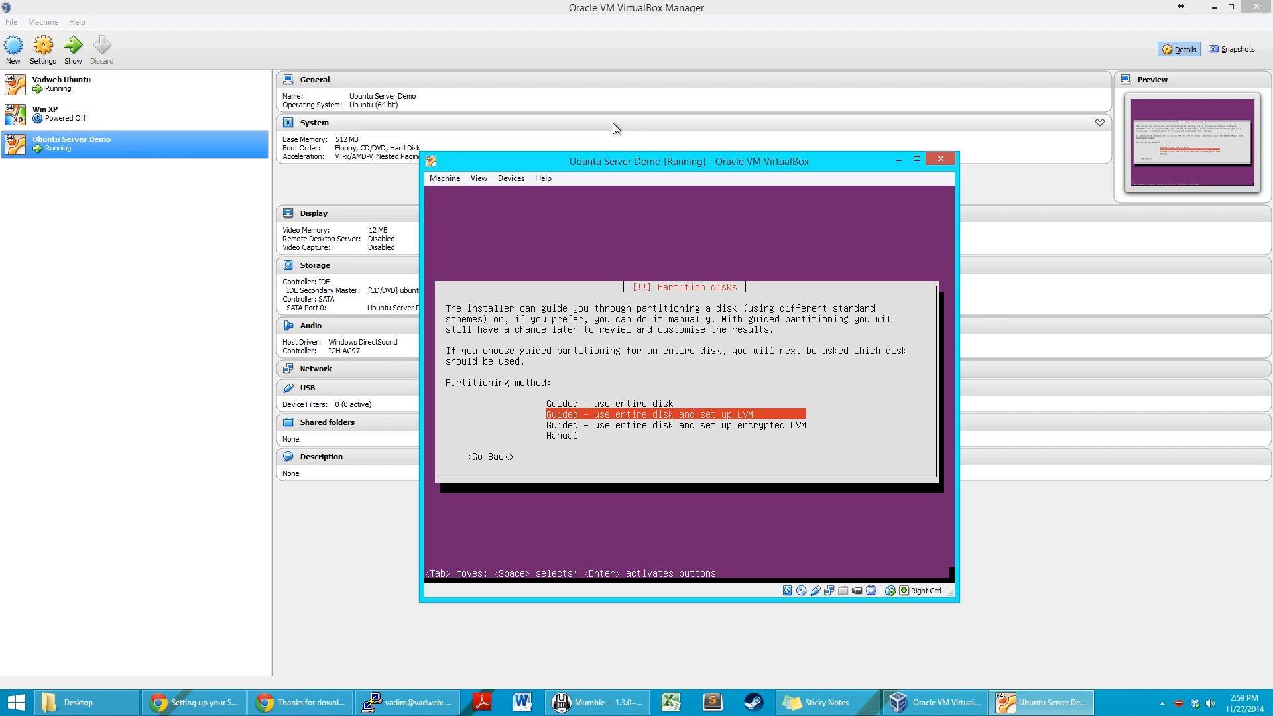
Step: Open a new File Explorer window and browse to Virtual Machine\VirtualBox\Machines\Ubuntu Server Demo\HDD on the Data (F:) drive
{"action": "left_click", "coordinate": [725, 122]}
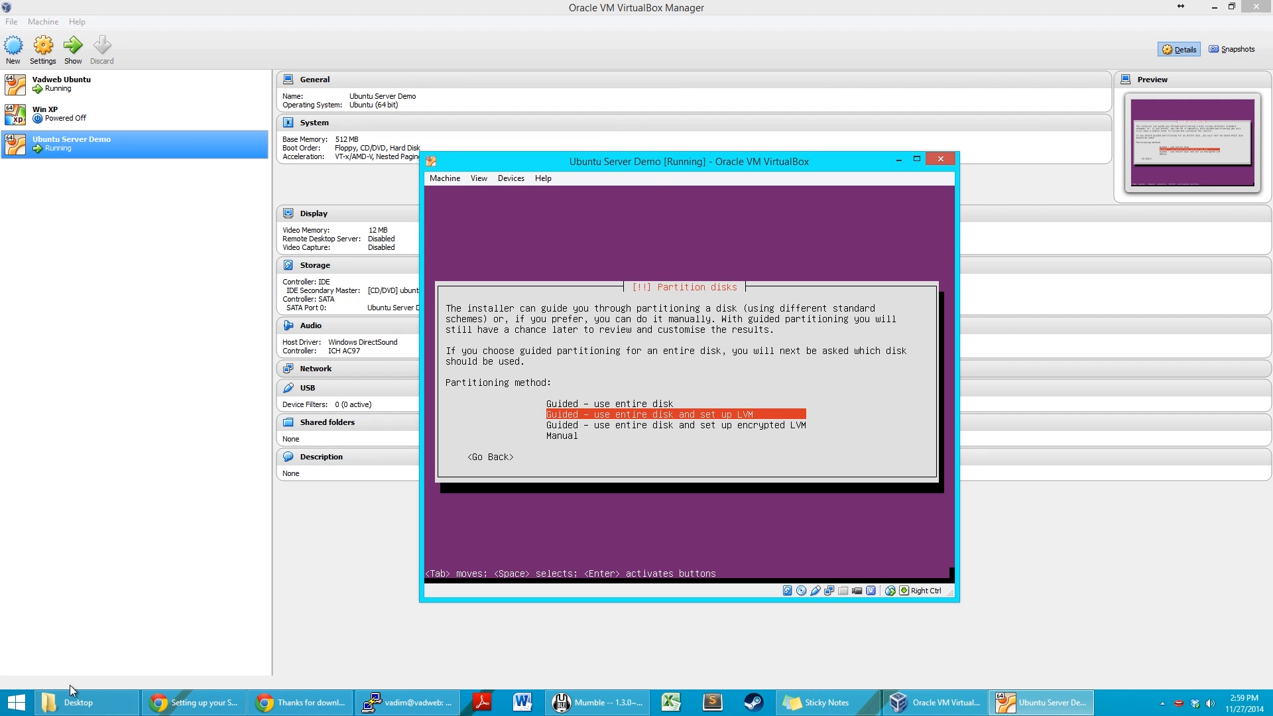
{"action": "right_click", "coordinate": [70, 701]}
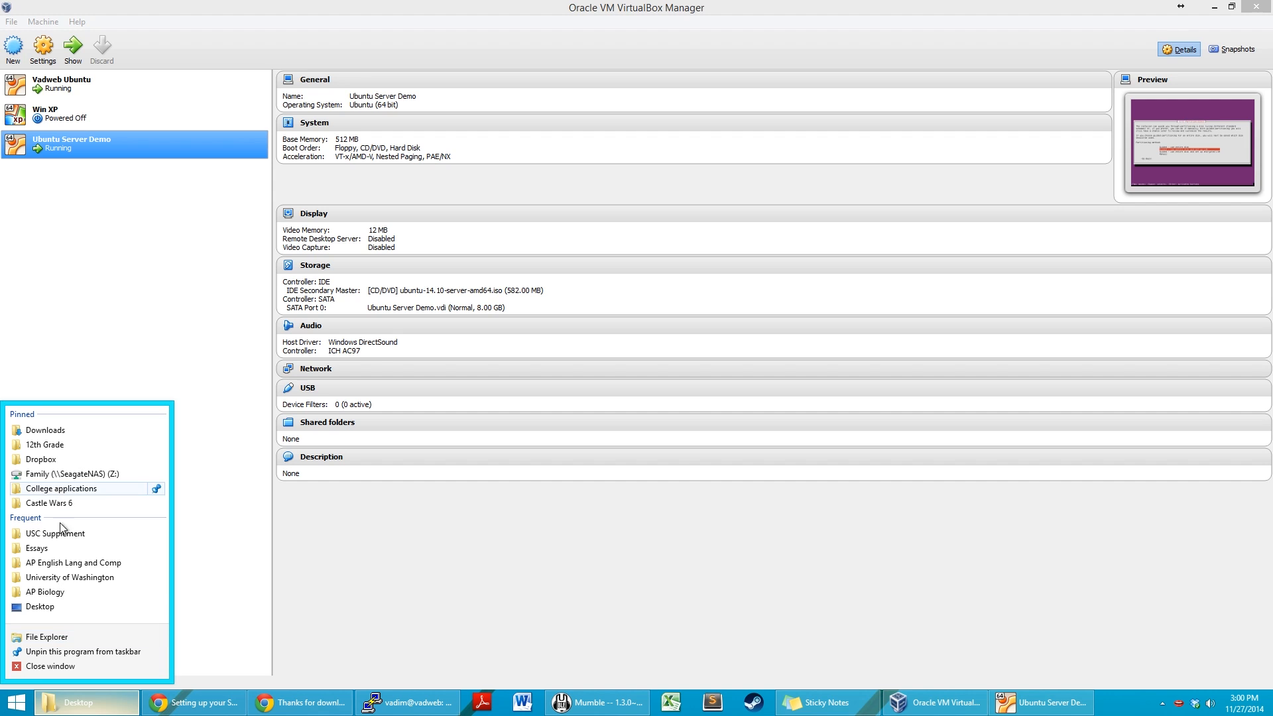
{"action": "left_click", "coordinate": [47, 637]}
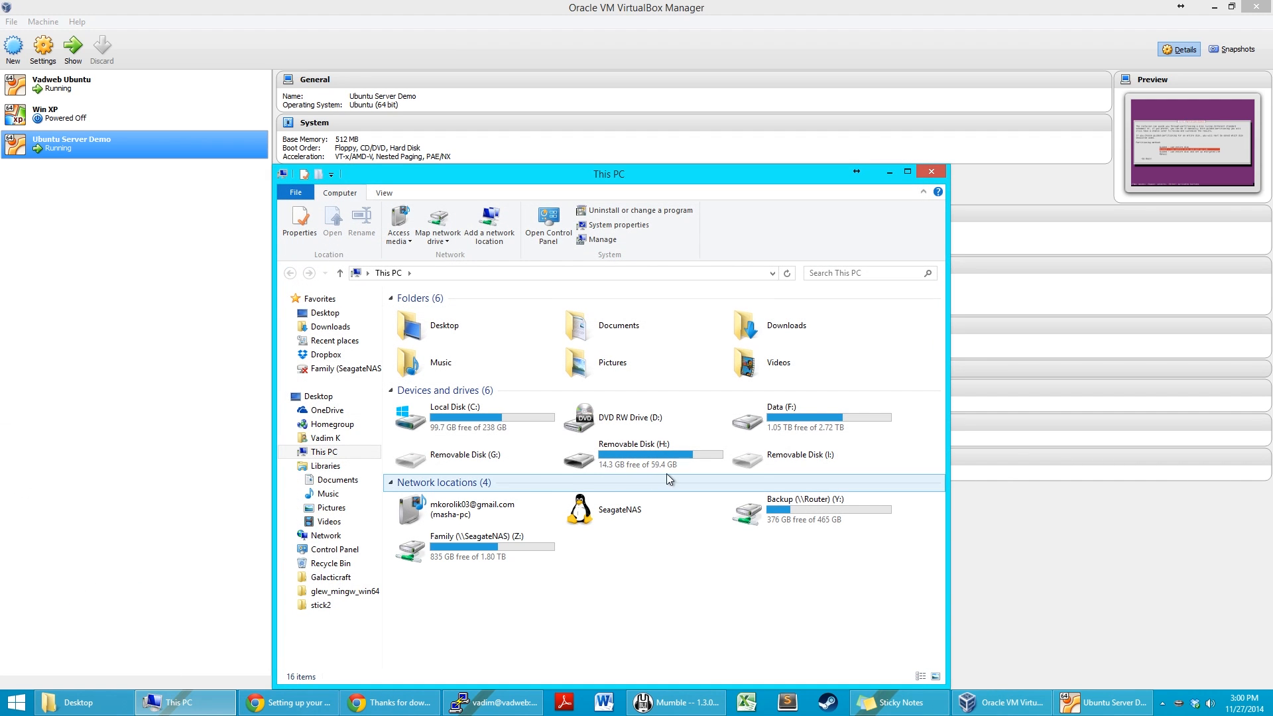
{"action": "double_click", "coordinate": [782, 416]}
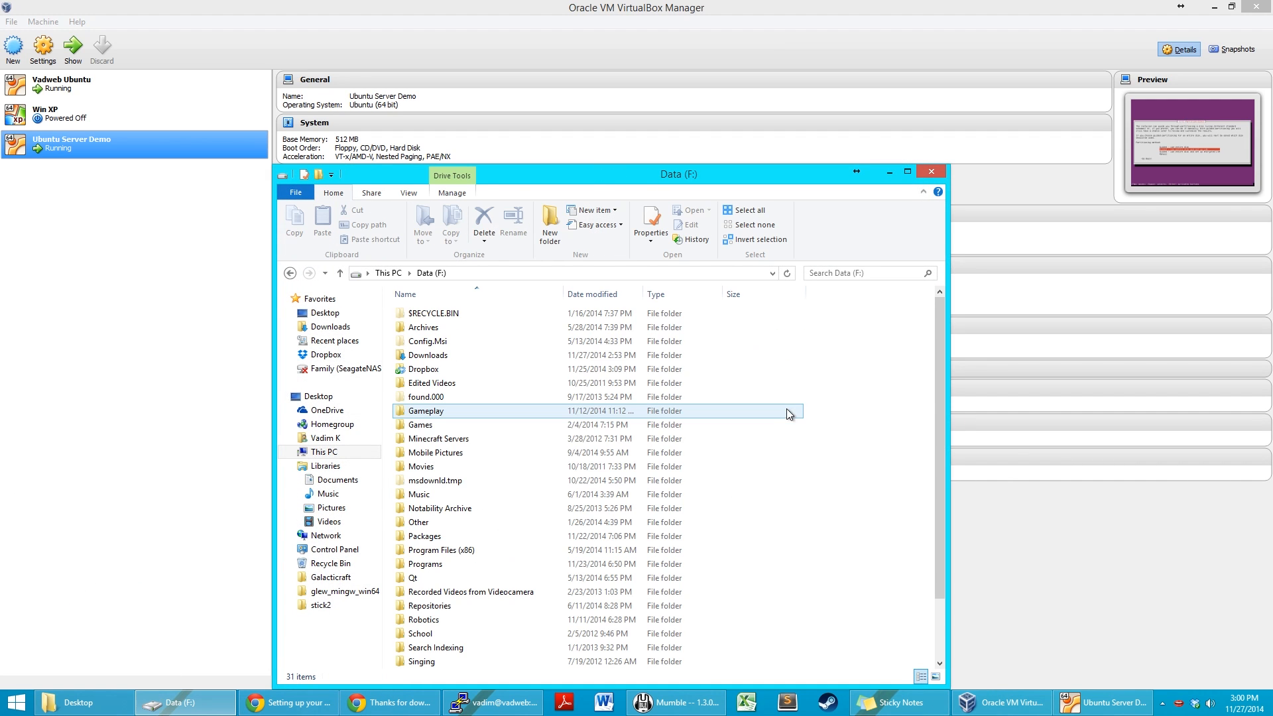
{"action": "scroll", "coordinate": [464, 443], "scroll_direction": "down", "scroll_amount": 2}
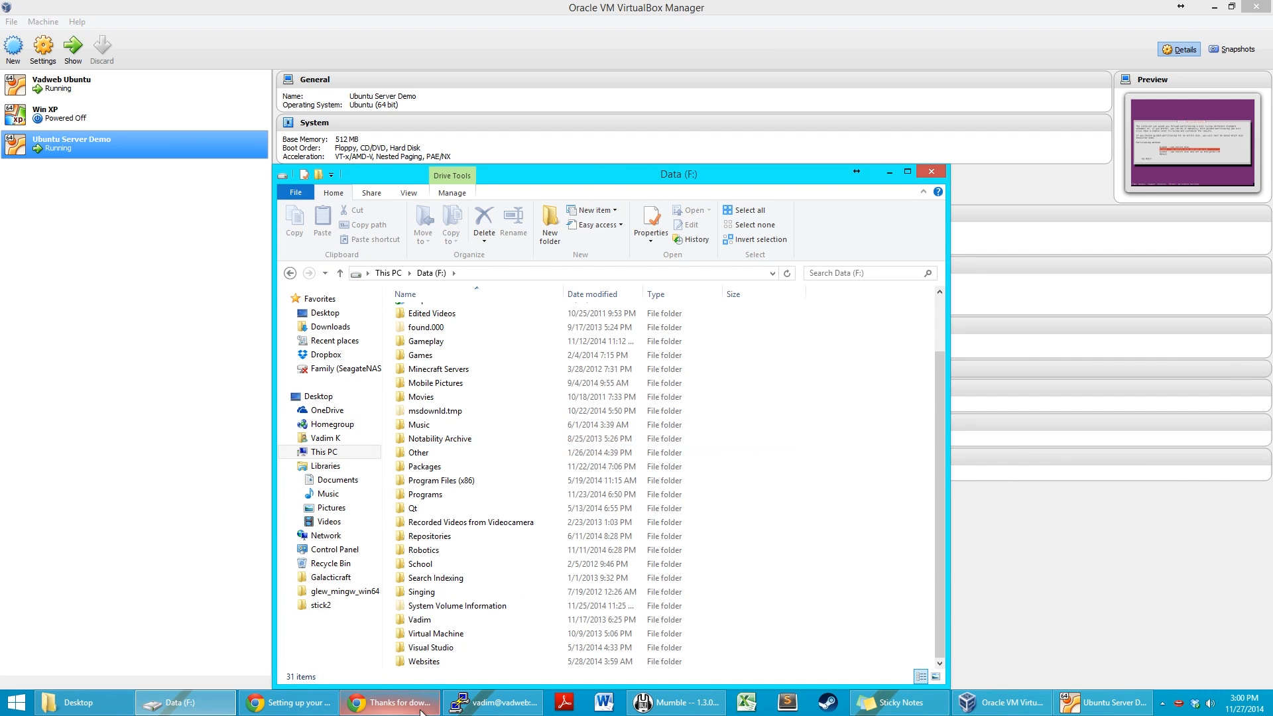
{"action": "double_click", "coordinate": [432, 635]}
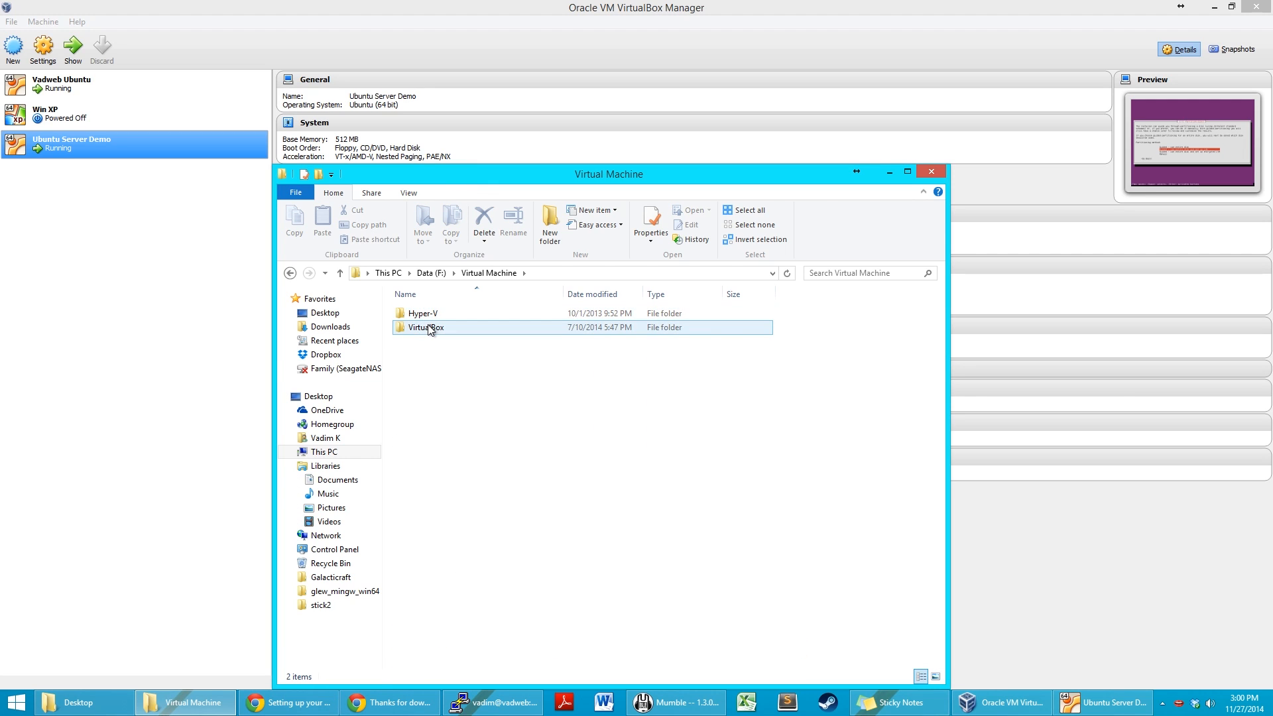
{"action": "double_click", "coordinate": [428, 327]}
{"action": "double_click", "coordinate": [430, 321]}
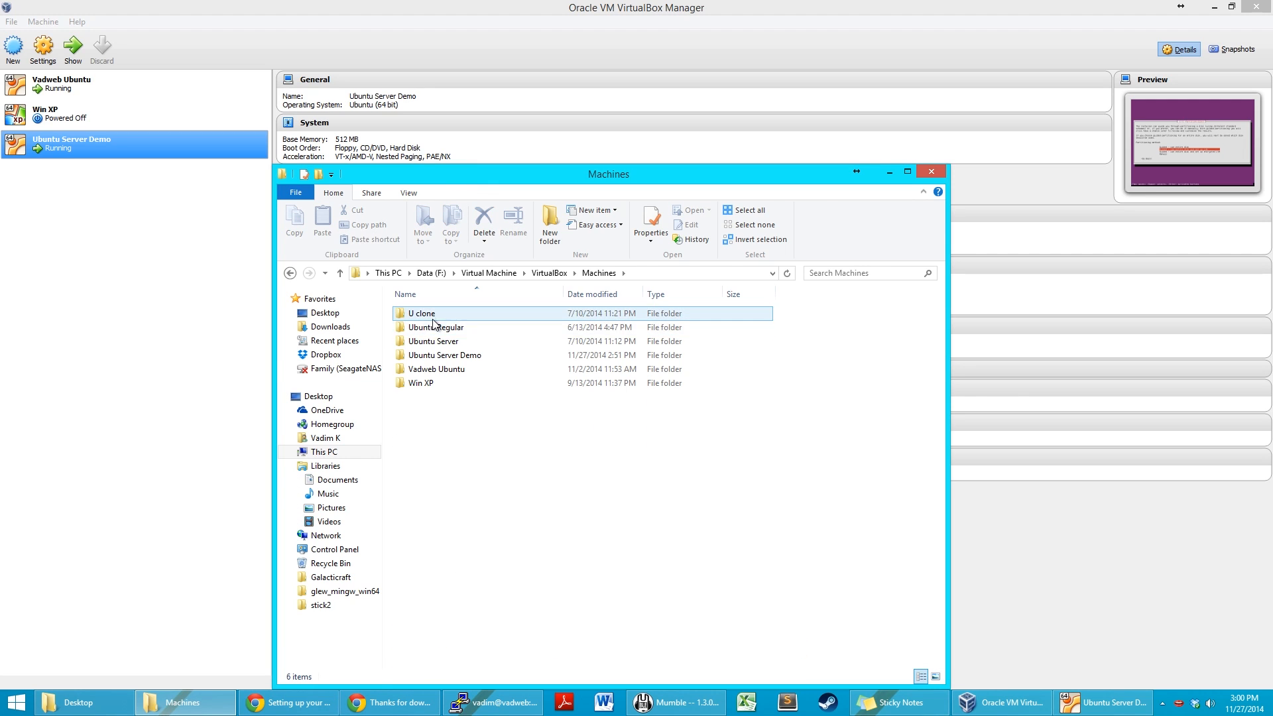
{"action": "double_click", "coordinate": [444, 357]}
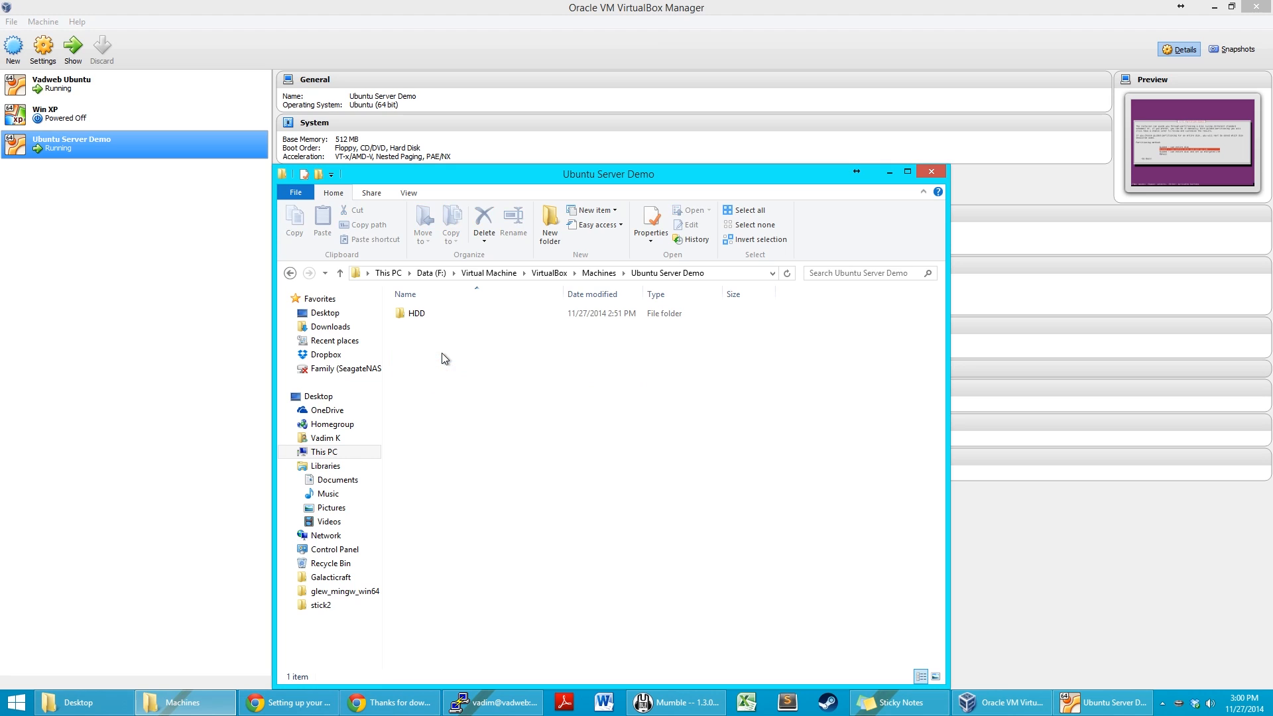
{"action": "double_click", "coordinate": [447, 317]}
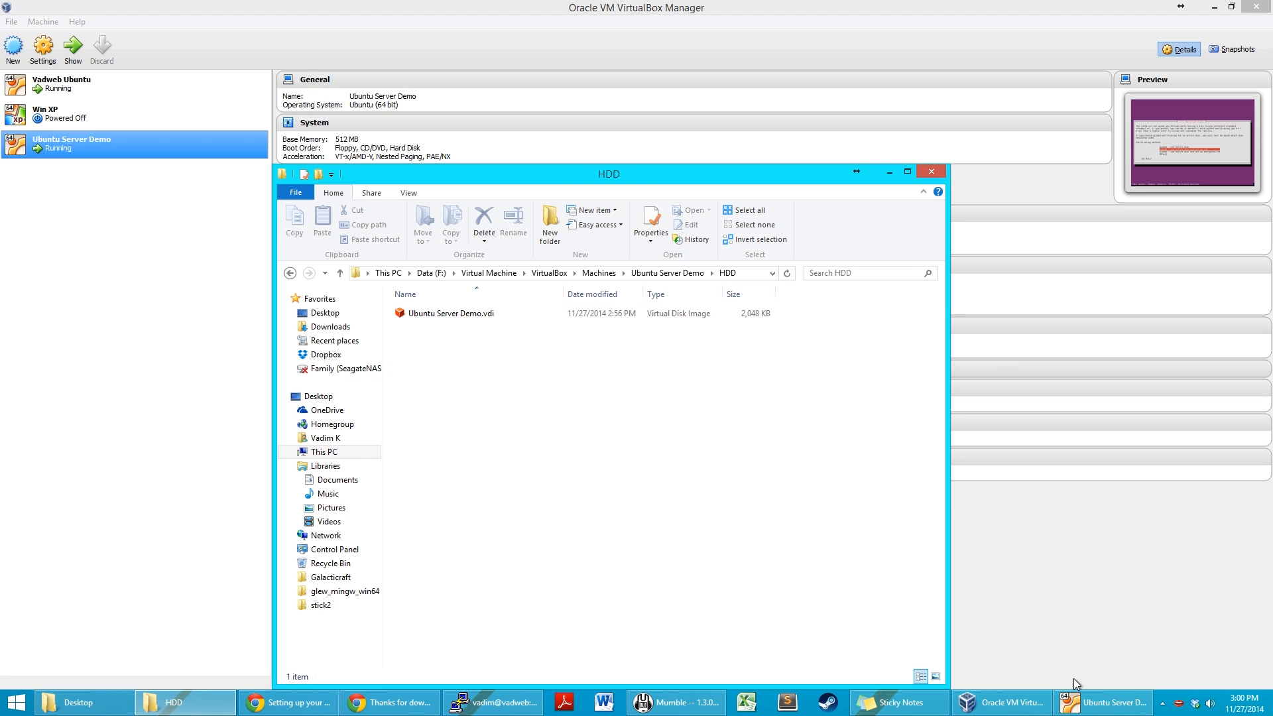
Step: Examine the size of Ubuntu Server Demo.vdi alongside the installer's partitioning options, and return to the virtual machine window
{"action": "mouse_move", "coordinate": [1061, 708]}
{"action": "left_click", "coordinate": [1099, 698]}
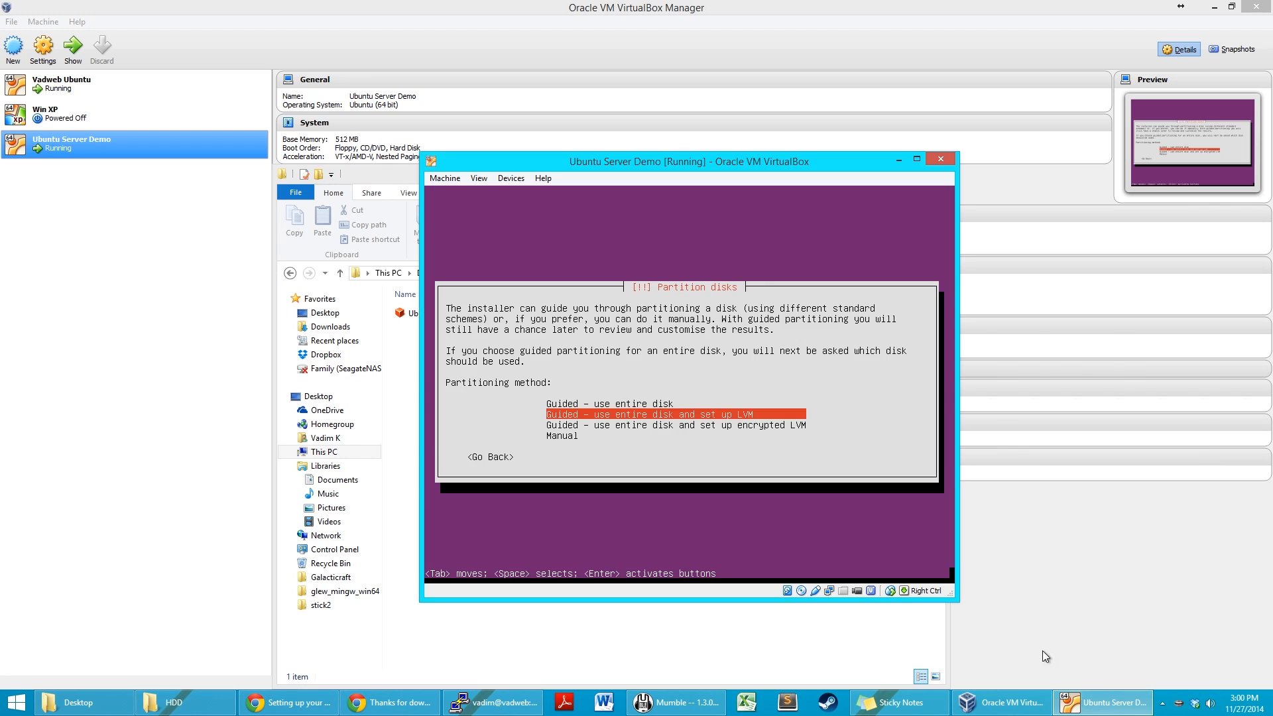
{"action": "left_click", "coordinate": [415, 335]}
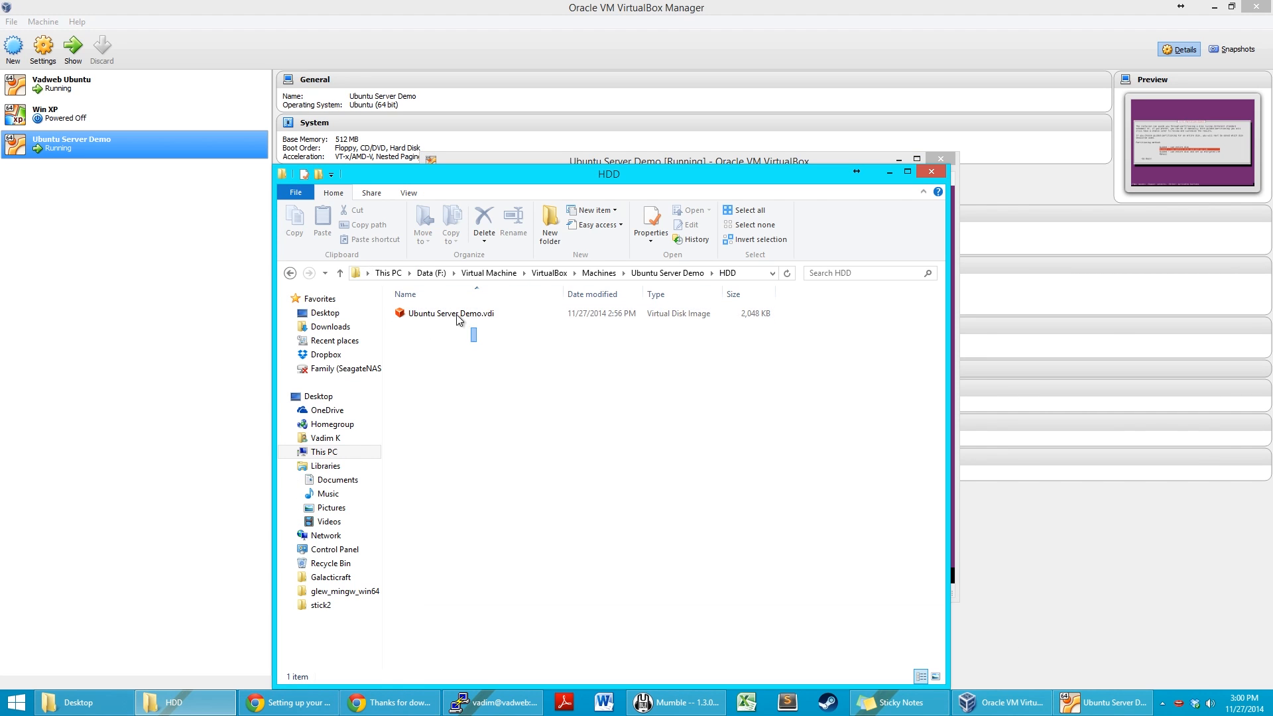
{"action": "left_click_drag", "start_coordinate": [572, 516], "coordinate": [789, 471]}
{"action": "left_click", "coordinate": [1103, 701]}
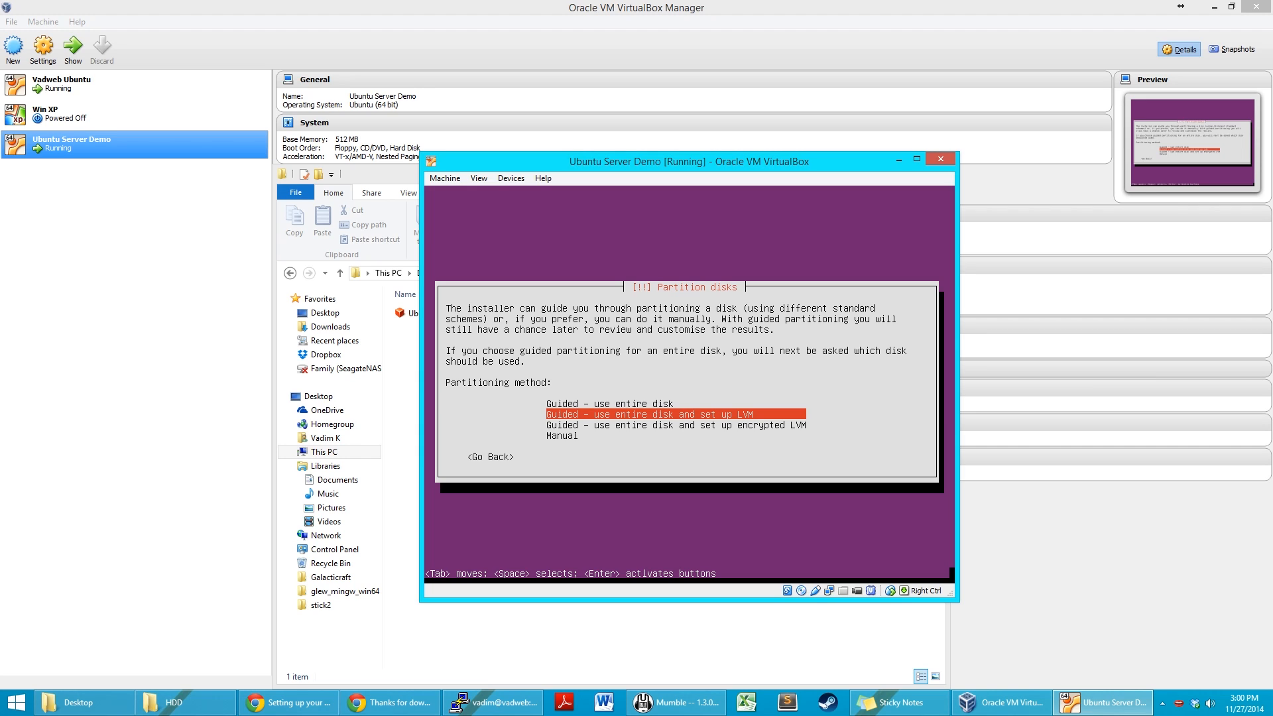
Step: Choose guided partitioning of the entire disk with LVM on SCSI3 (sda), and agree to write the changes and configure LVM
{"action": "key", "text": "Return"}
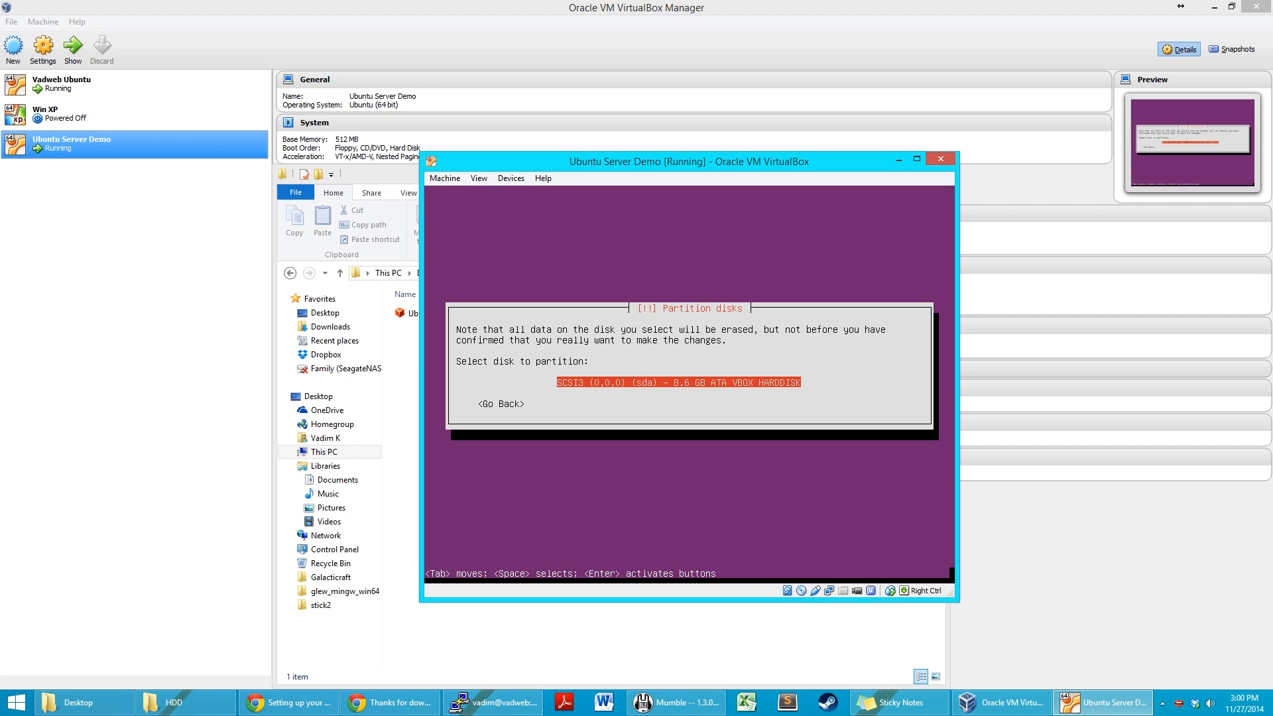
{"action": "key", "text": "Return"}
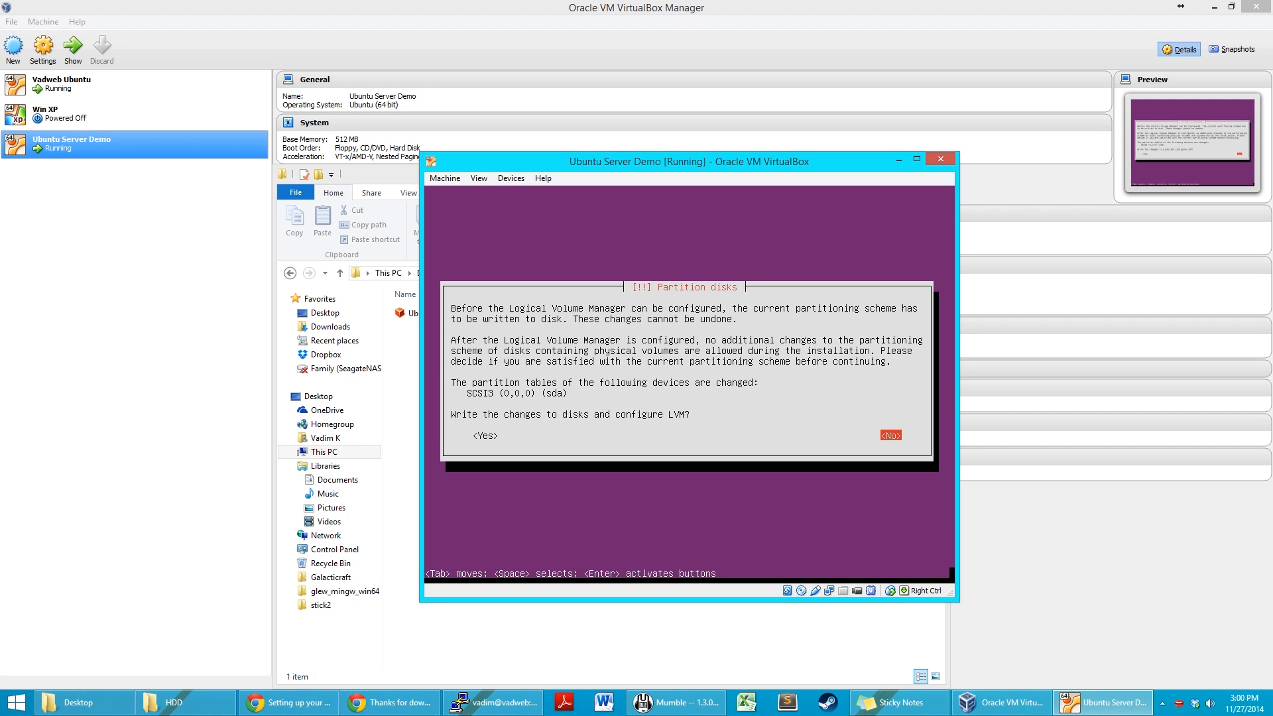
{"action": "key", "text": "Tab"}
{"action": "key", "text": "Return"}
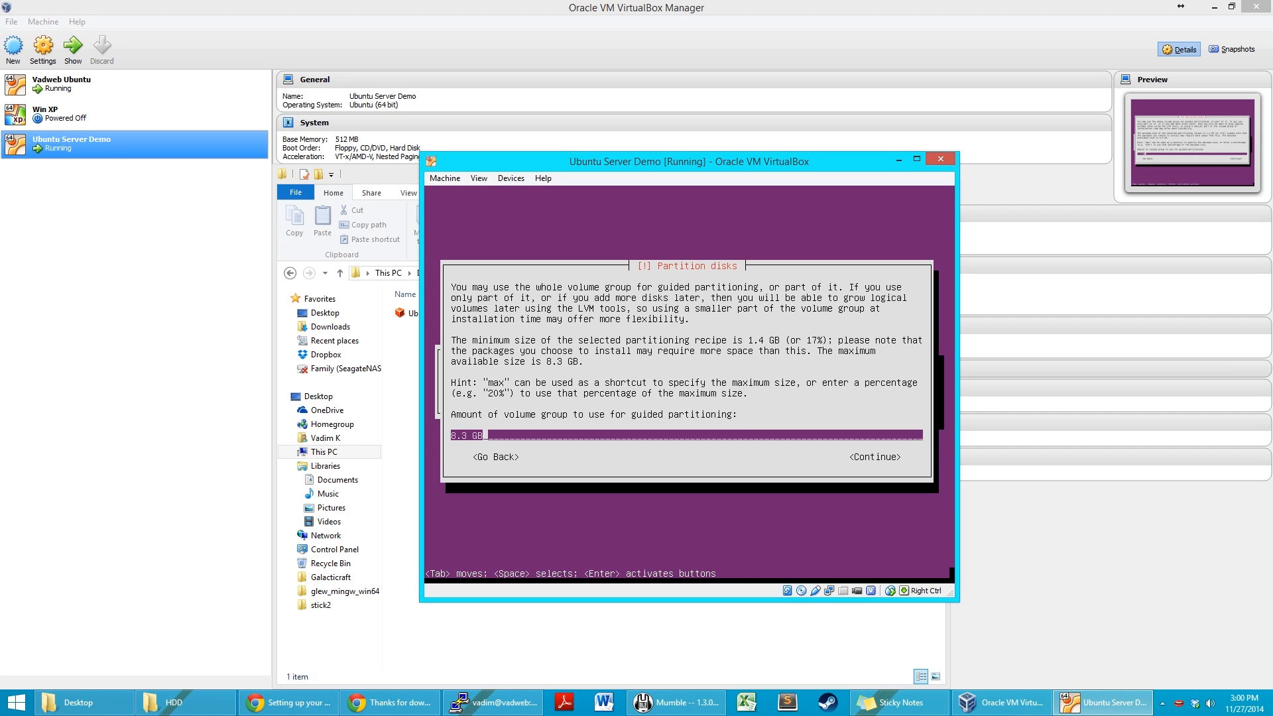
Step: Use the preset 8.3 GB of the volume group for guided partitioning and agree to write the partition changes to disk
{"action": "key", "text": "Return"}
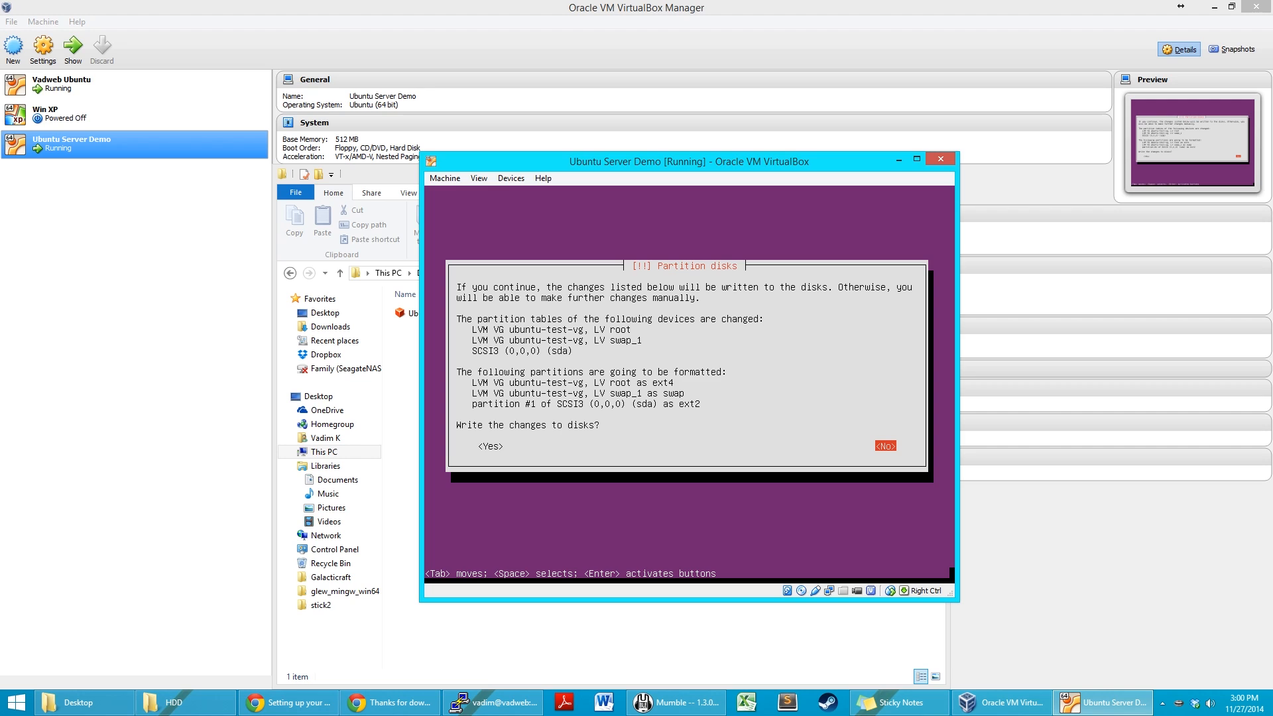
{"action": "key", "text": "Tab"}
{"action": "key", "text": "Return"}
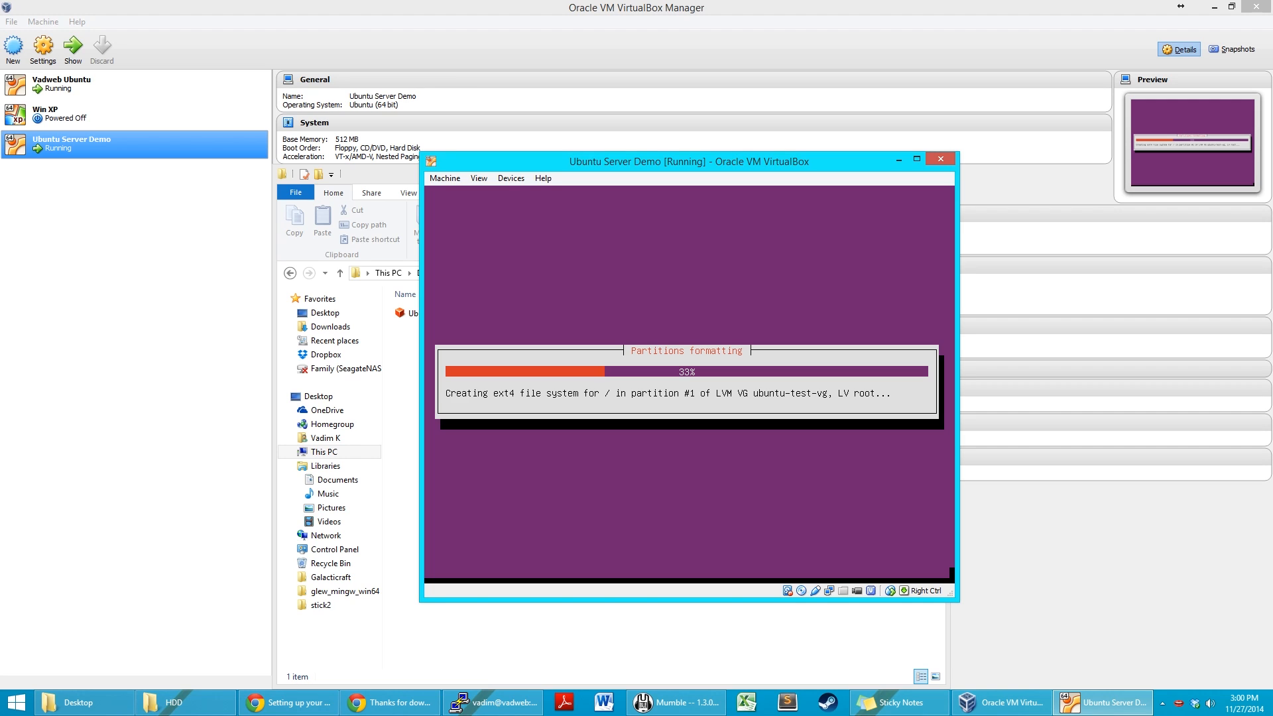
Step: Switch between File Explorer and the running installer to check how the size of Ubuntu Server Demo.vdi changes during installation
{"action": "left_click", "coordinate": [741, 653]}
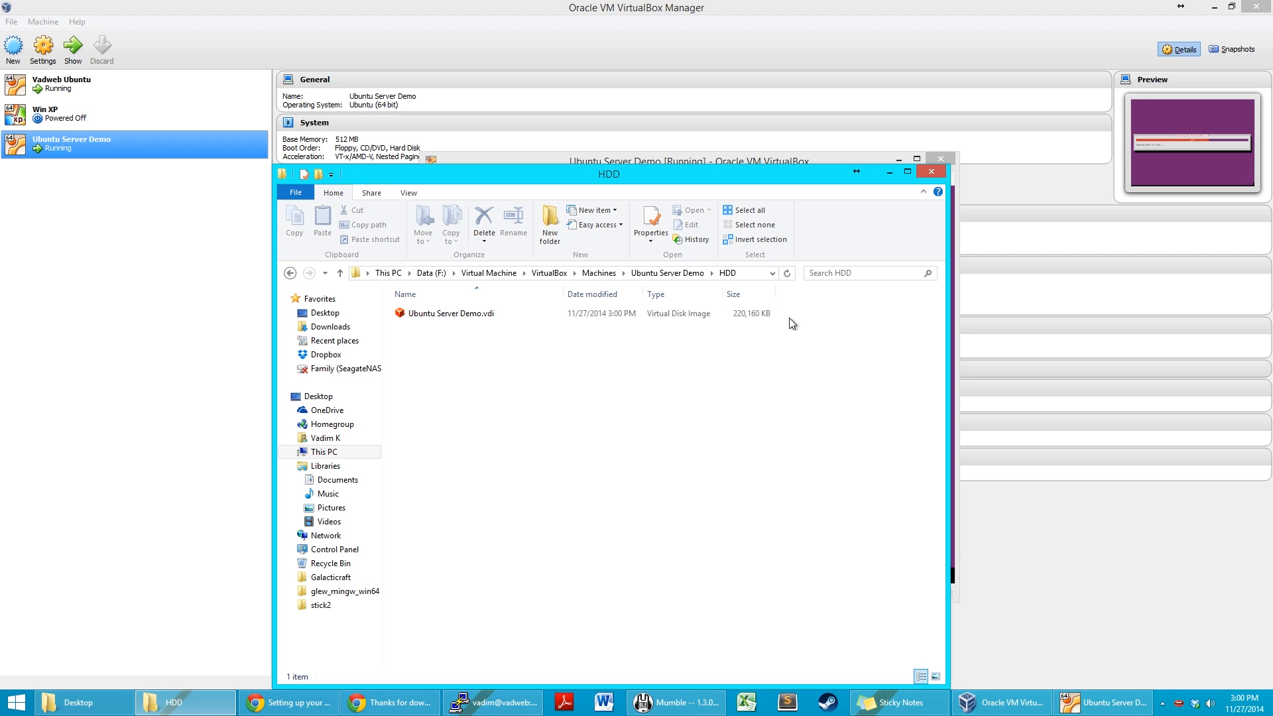
{"action": "left_click", "coordinate": [1071, 696]}
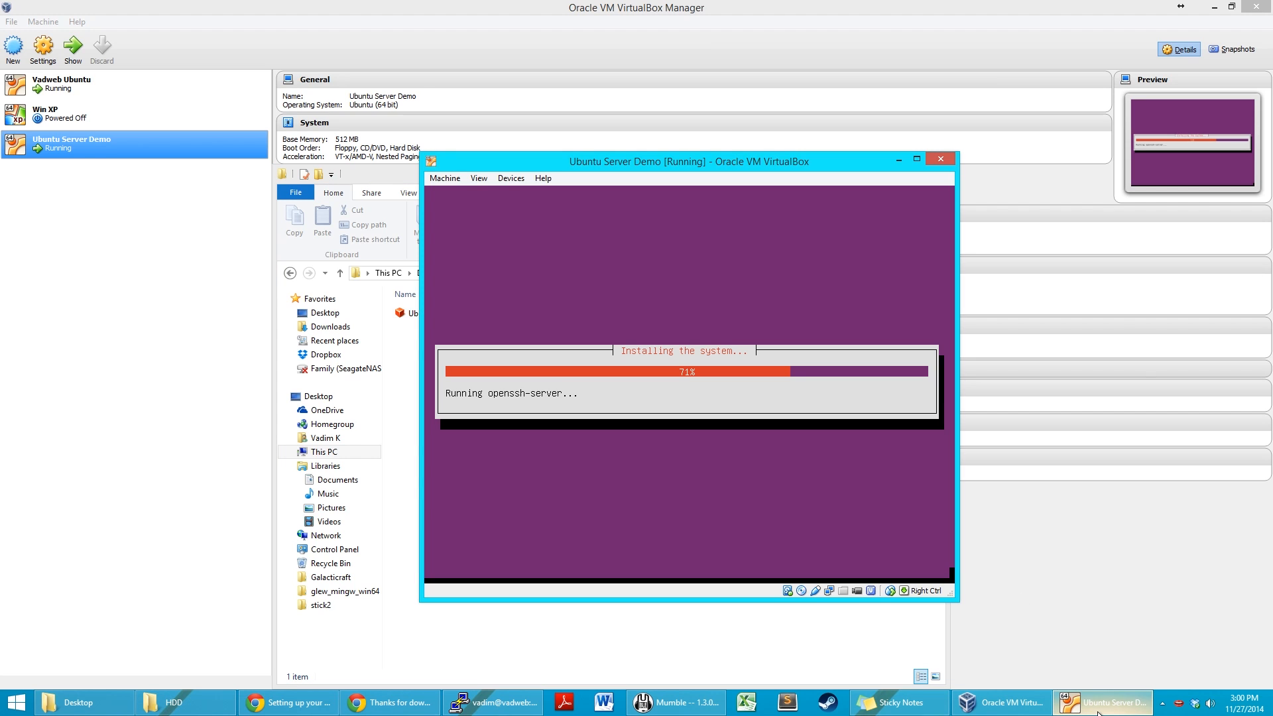
{"action": "left_click", "coordinate": [813, 630]}
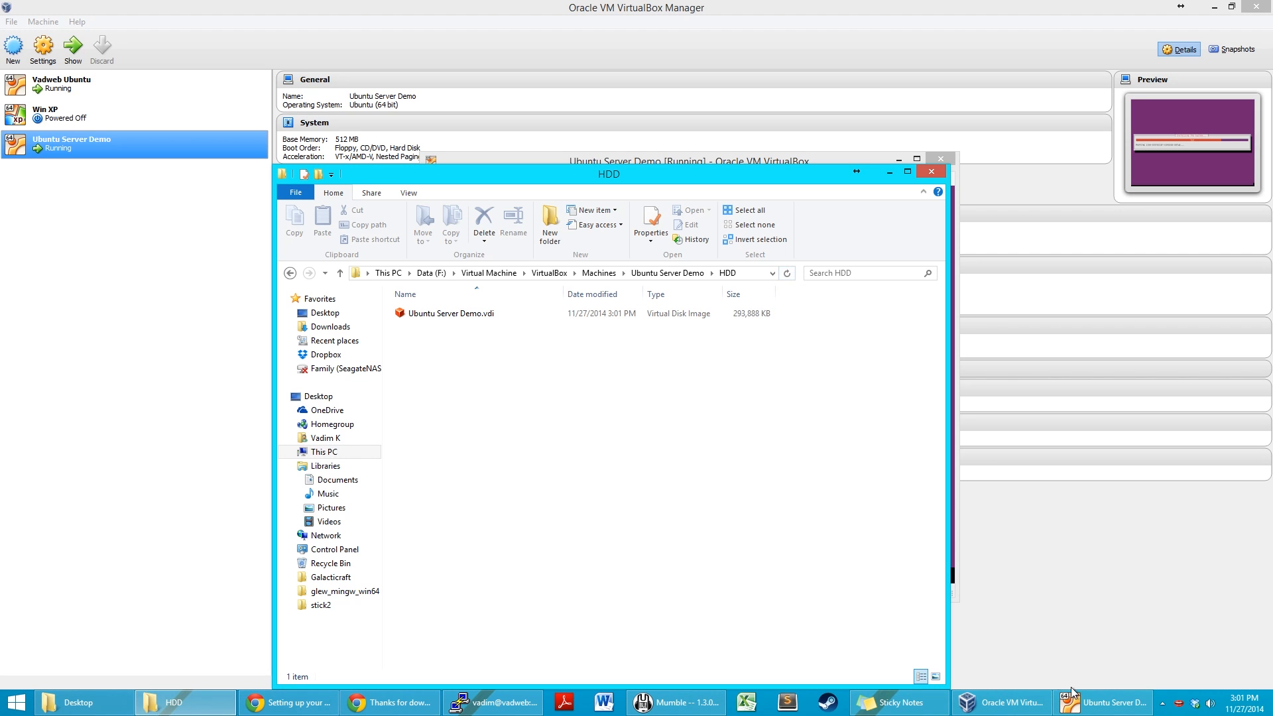
{"action": "left_click", "coordinate": [1100, 702]}
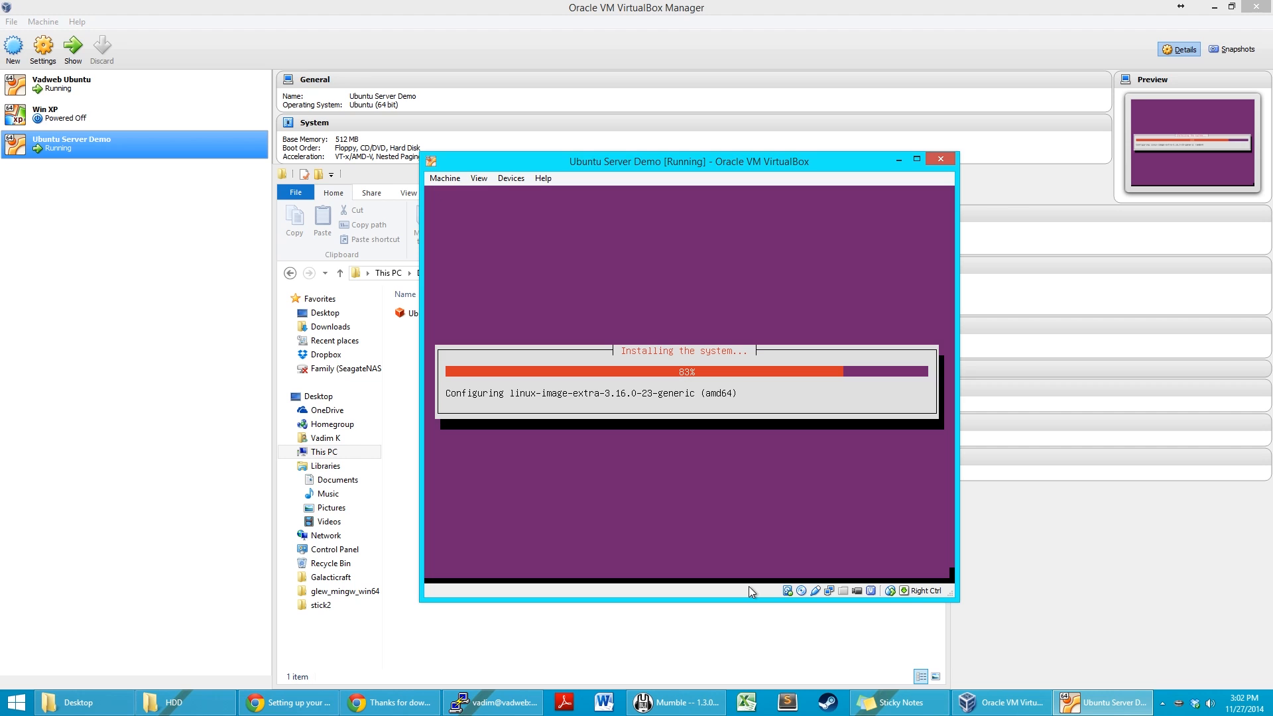
{"action": "left_click", "coordinate": [785, 661]}
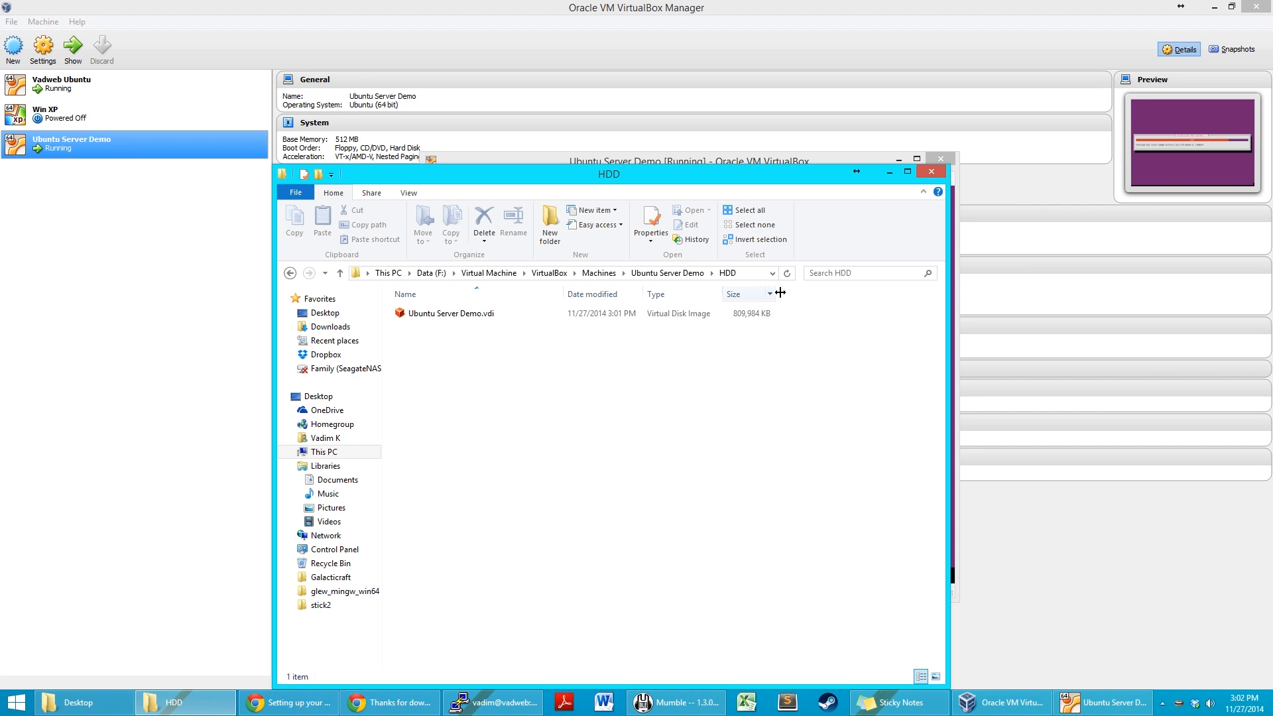
{"action": "left_click", "coordinate": [1112, 707]}
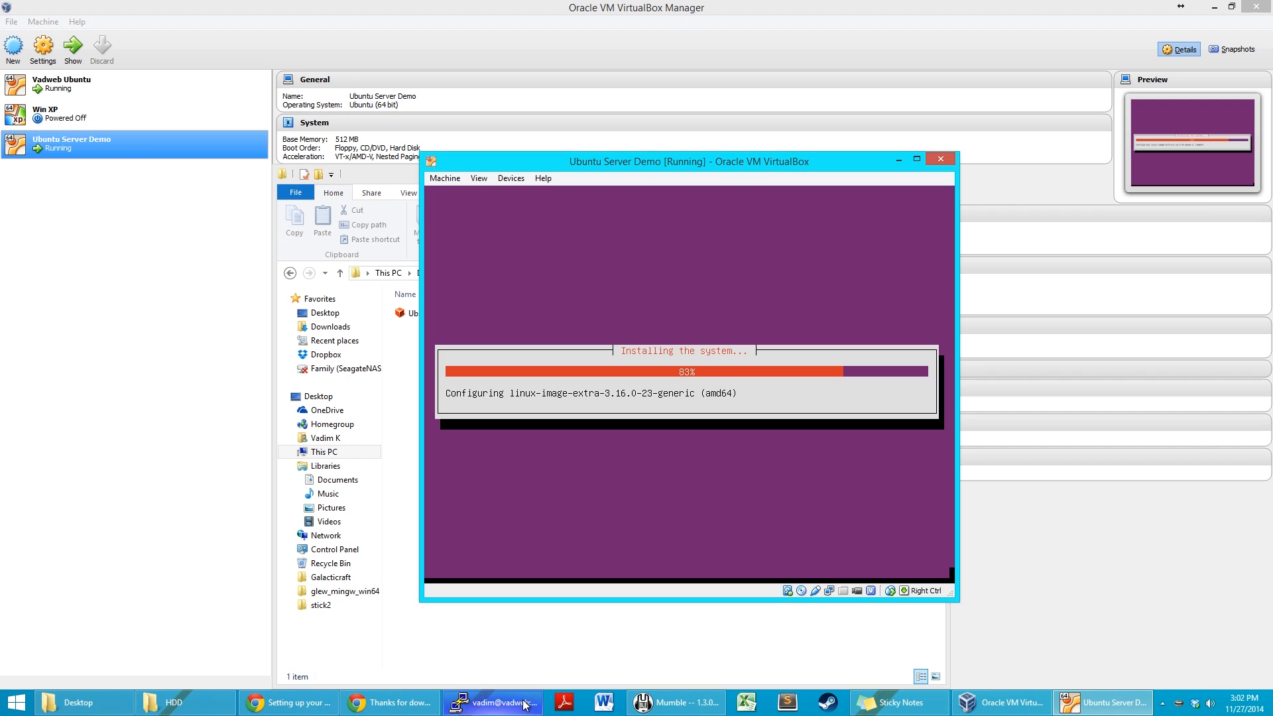
{"action": "left_click", "coordinate": [493, 703]}
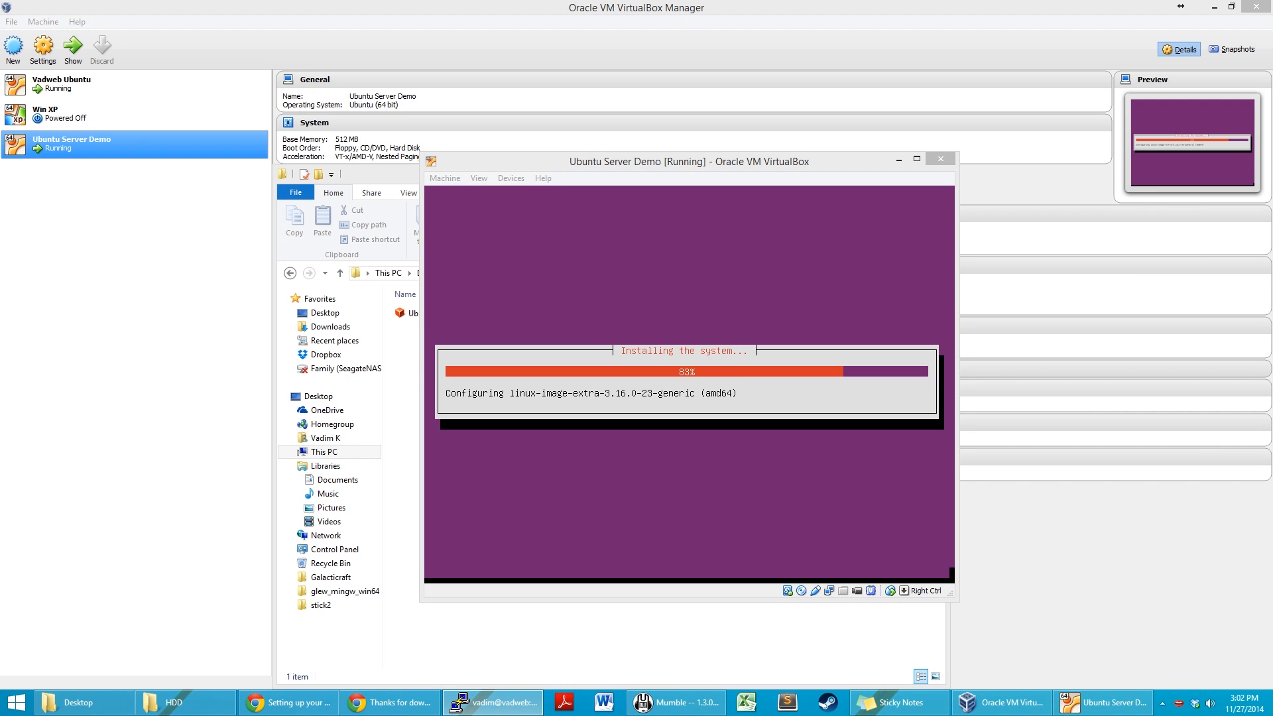
{"action": "left_click_drag", "start_coordinate": [0, 126], "coordinate": [0, 82]}
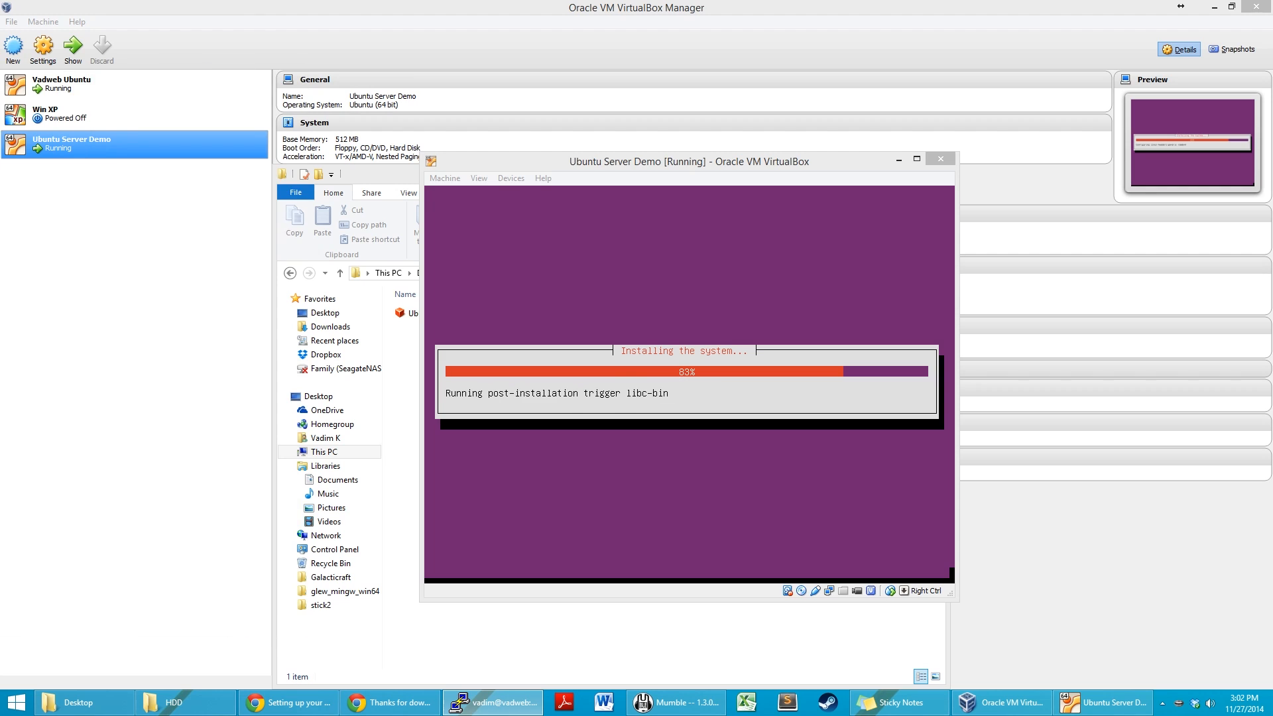
Step: Return to the Ubuntu Server Demo window and continue the package manager configuration with the HTTP proxy left blank
{"action": "left_click", "coordinate": [552, 160]}
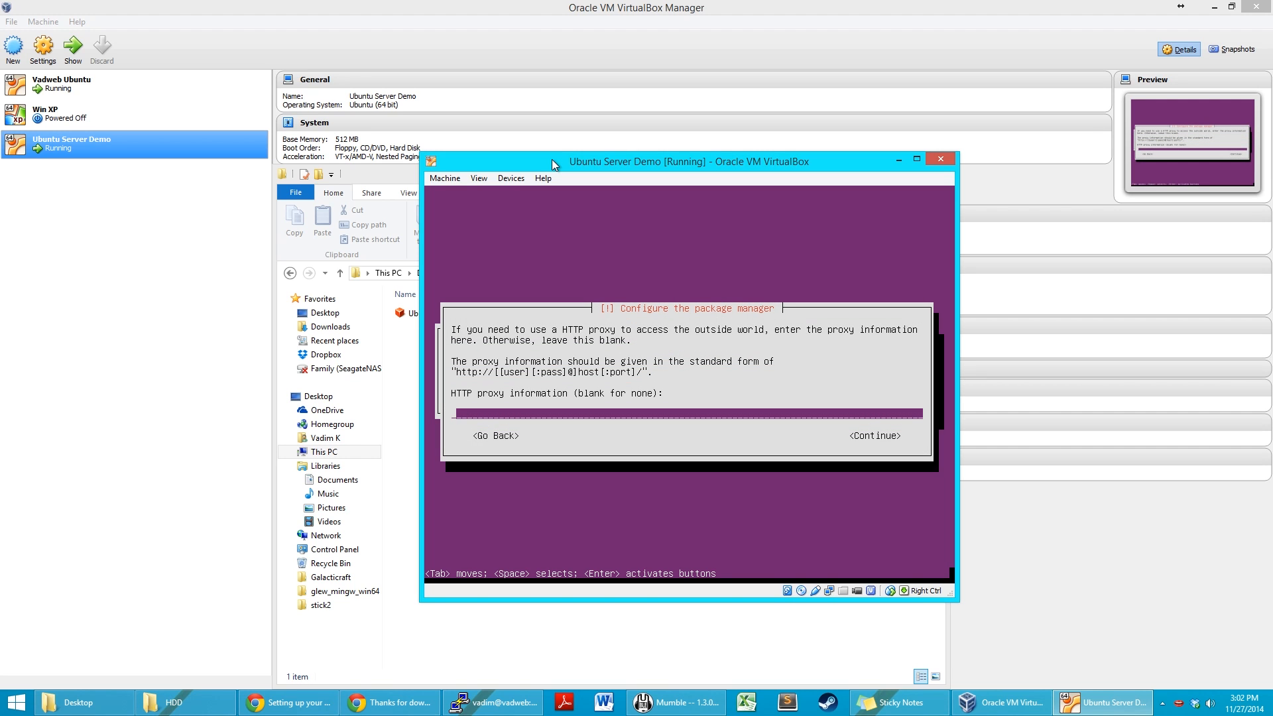
{"action": "key", "text": "Tab"}
{"action": "key", "text": "Return"}
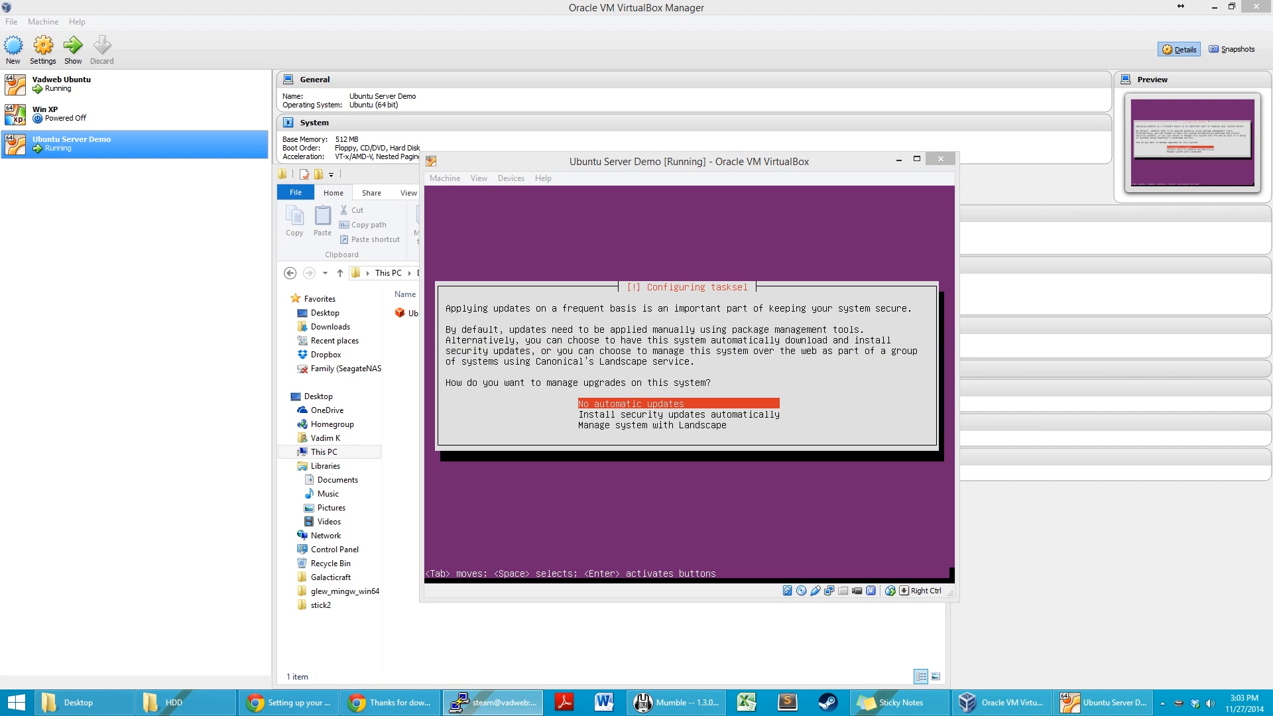
Step: Set the new system's upgrade management to Install security updates automatically
{"action": "left_click", "coordinate": [657, 165]}
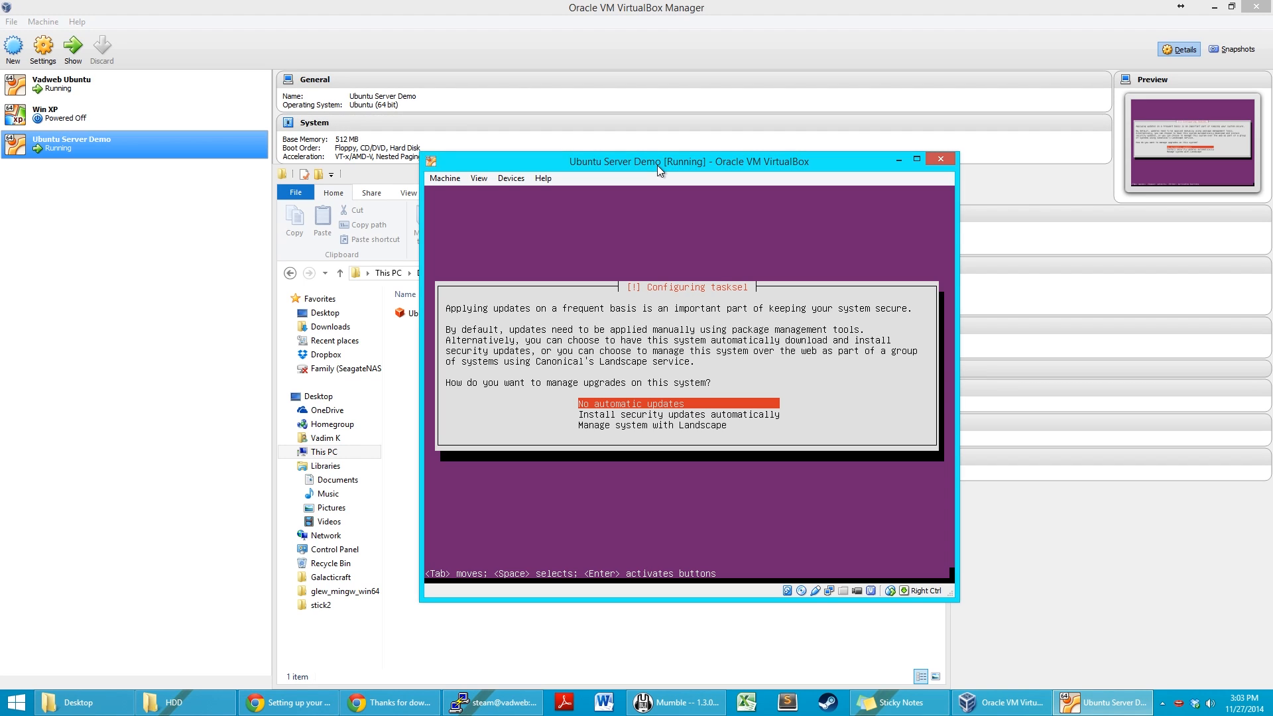
{"action": "key", "text": "Down"}
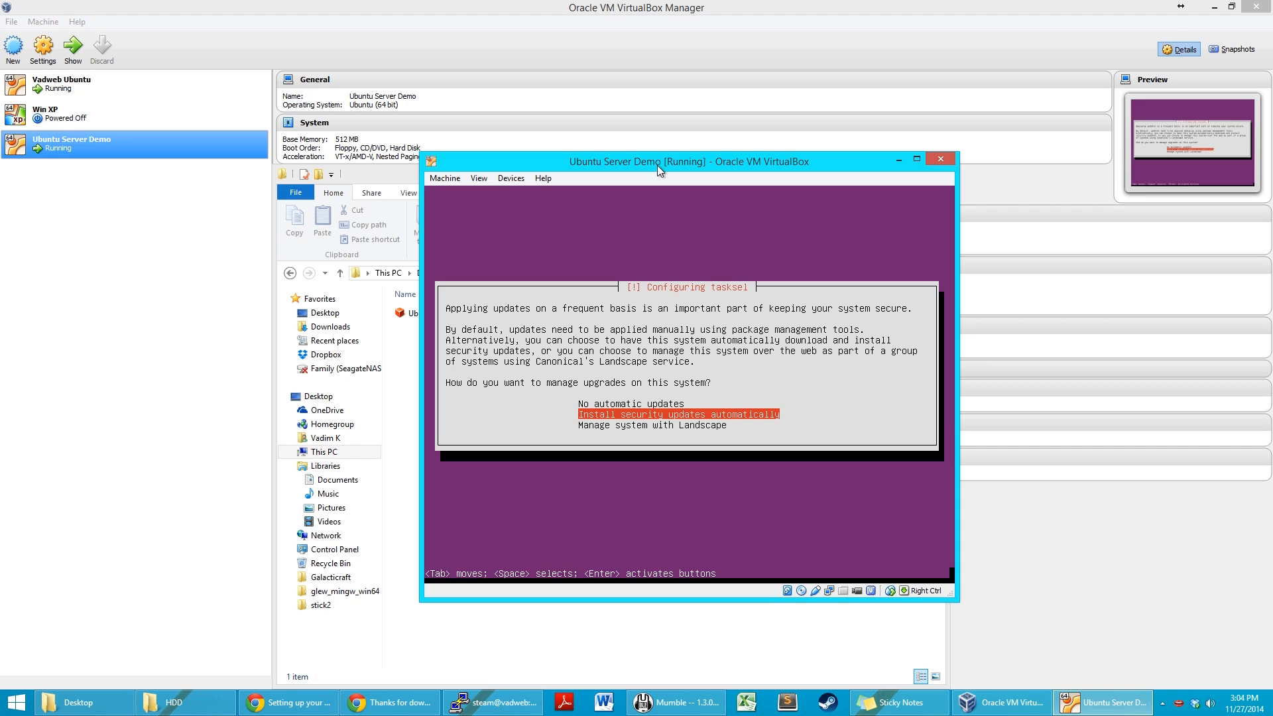
{"action": "key", "text": "Return"}
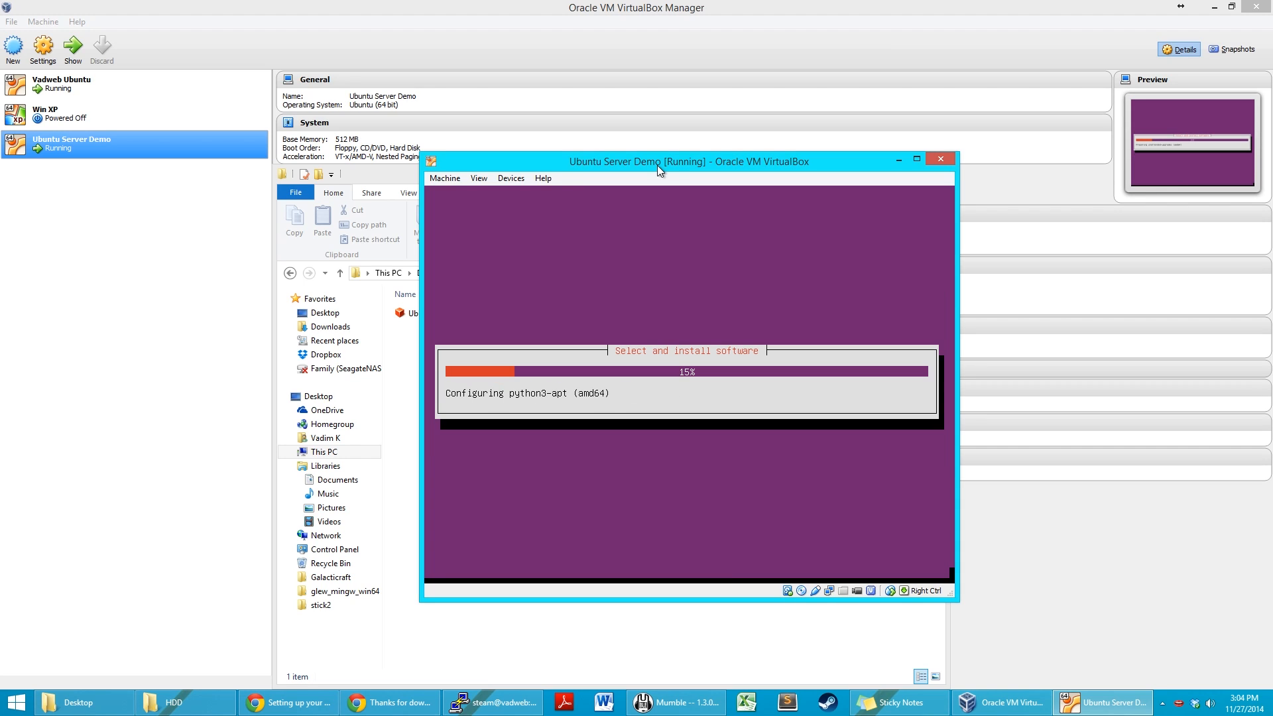
{"action": "key", "text": "alt+Tab"}
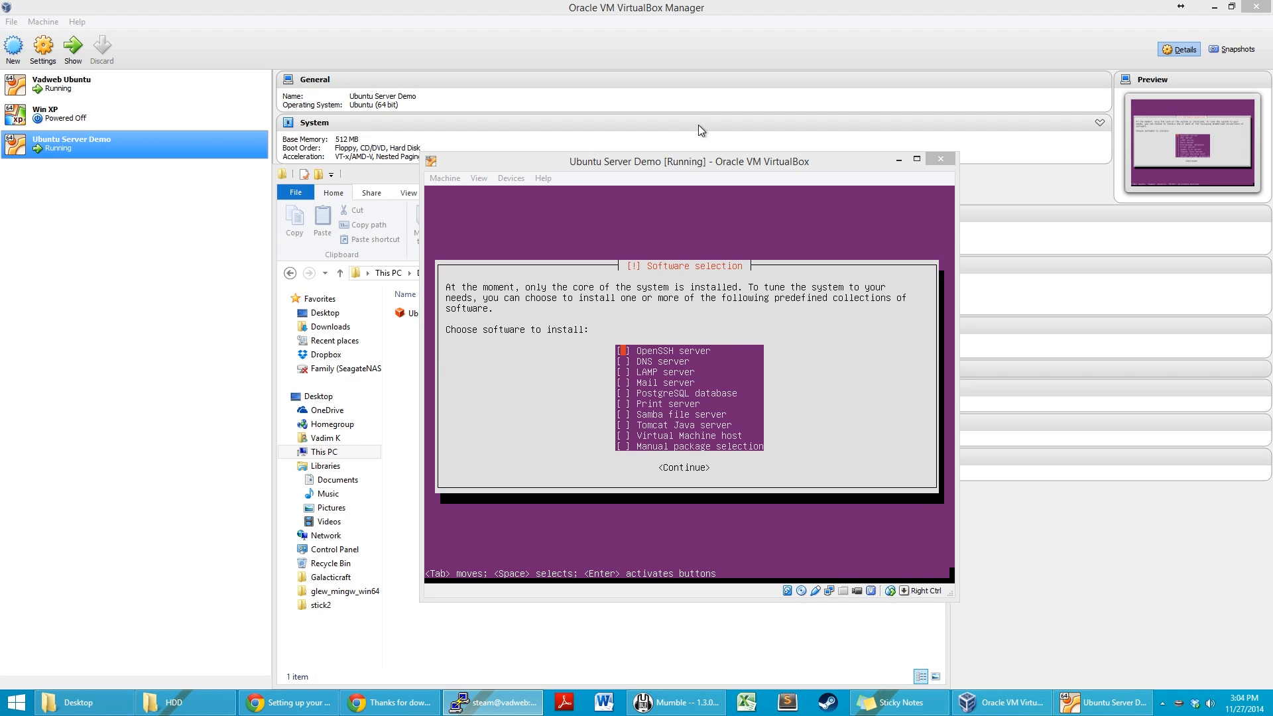
Step: Select OpenSSH server for installation in the installer's software selection
{"action": "left_click", "coordinate": [661, 157]}
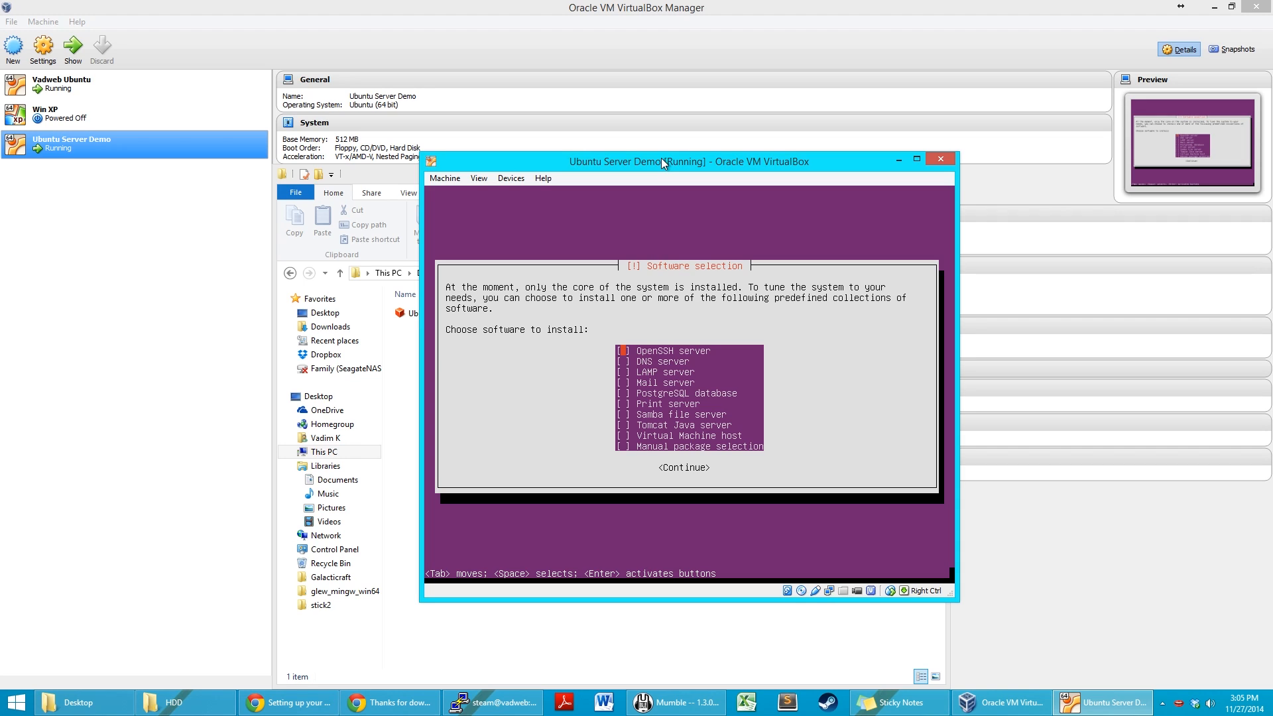
{"action": "key", "text": "Down"}
{"action": "key", "text": "Down"}
{"action": "key", "text": "Down"}
{"action": "key", "text": "Down"}
{"action": "key", "text": "Down"}
{"action": "key", "text": "Down"}
{"action": "key", "text": "Up"}
{"action": "key", "text": "Up"}
{"action": "key", "text": "Up"}
{"action": "key", "text": "Up"}
{"action": "key", "text": "Up"}
{"action": "key", "text": "Up"}
{"action": "key", "text": "Down"}
{"action": "key", "text": "Down"}
{"action": "key", "text": "Down"}
{"action": "key", "text": "Up"}
{"action": "key", "text": "Up"}
{"action": "key", "text": "Down"}
{"action": "key", "text": "Down"}
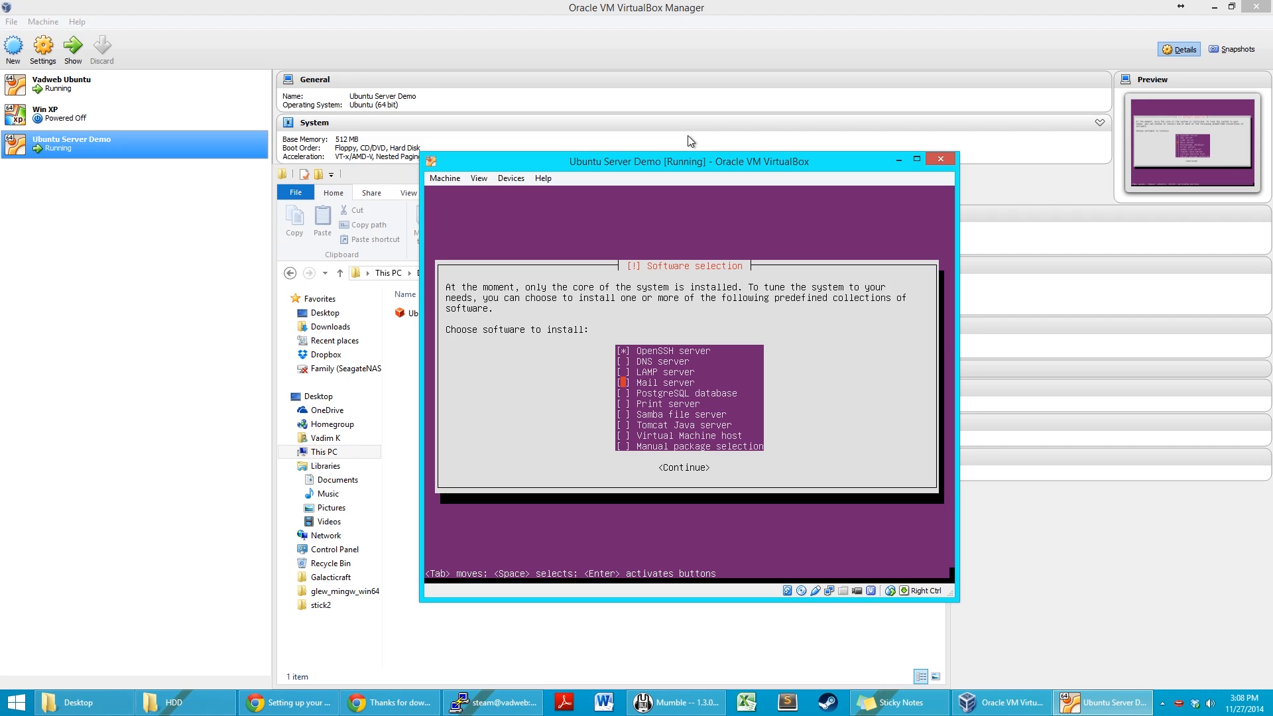
Step: Go through the remaining predefined software collections and continue the installation with the chosen software
{"action": "key", "text": "Down"}
{"action": "key", "text": "Down"}
{"action": "key", "text": "Down"}
{"action": "key", "text": "Down"}
{"action": "key", "text": "Down"}
{"action": "key", "text": "Down"}
{"action": "key", "text": "Up"}
{"action": "key", "text": "Up"}
{"action": "key", "text": "Up"}
{"action": "key", "text": "Up"}
{"action": "key", "text": "Up"}
{"action": "key", "text": "Up"}
{"action": "key", "text": "Up"}
{"action": "key", "text": "Up"}
{"action": "key", "text": "Up"}
{"action": "key", "text": "Down"}
{"action": "key", "text": "Down"}
{"action": "key", "text": "Down"}
{"action": "key", "text": "Down"}
{"action": "key", "text": "Down"}
{"action": "key", "text": "Down"}
{"action": "key", "text": "Down"}
{"action": "key", "text": "Down"}
{"action": "key", "text": "Down"}
{"action": "key", "text": "Up"}
{"action": "key", "text": "Up"}
{"action": "key", "text": "Up"}
{"action": "key", "text": "Up"}
{"action": "key", "text": "Up"}
{"action": "key", "text": "Up"}
{"action": "key", "text": "Up"}
{"action": "key", "text": "Up"}
{"action": "key", "text": "Up"}
{"action": "key", "text": "Return"}
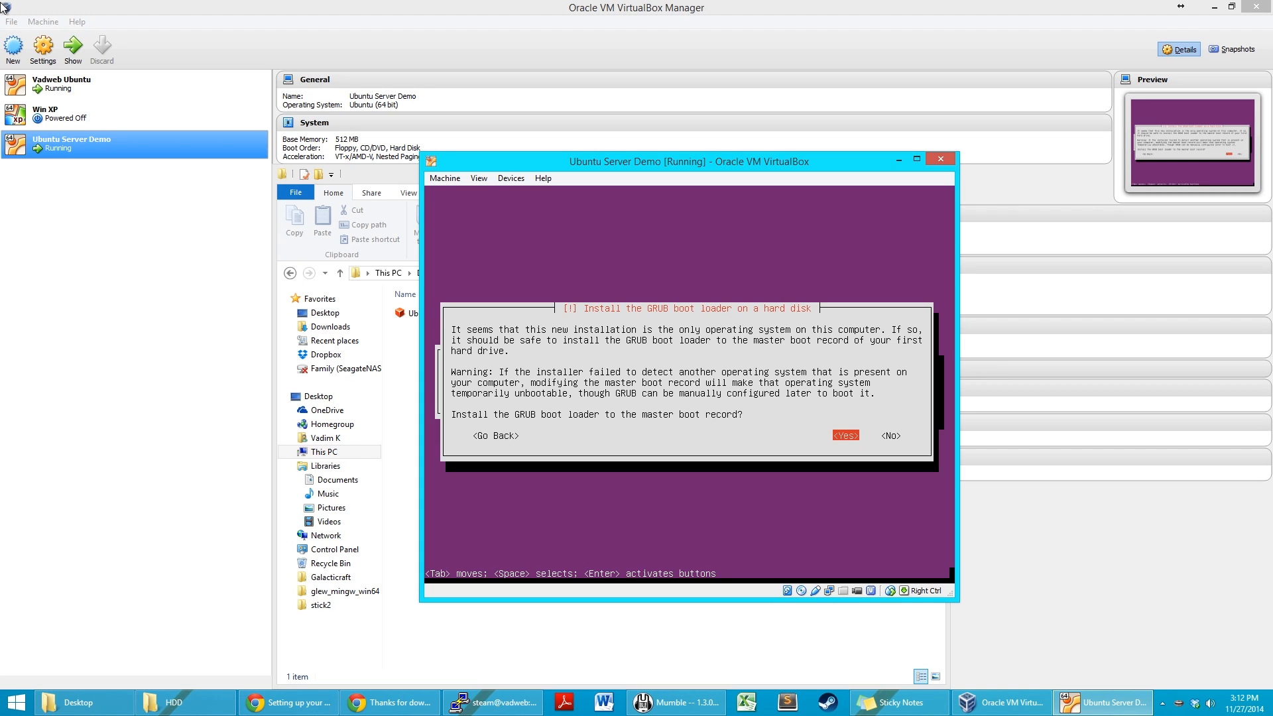
Step: Install the GRUB boot loader to the master boot record and finish the installation to boot into the new system
{"action": "key", "text": "Return"}
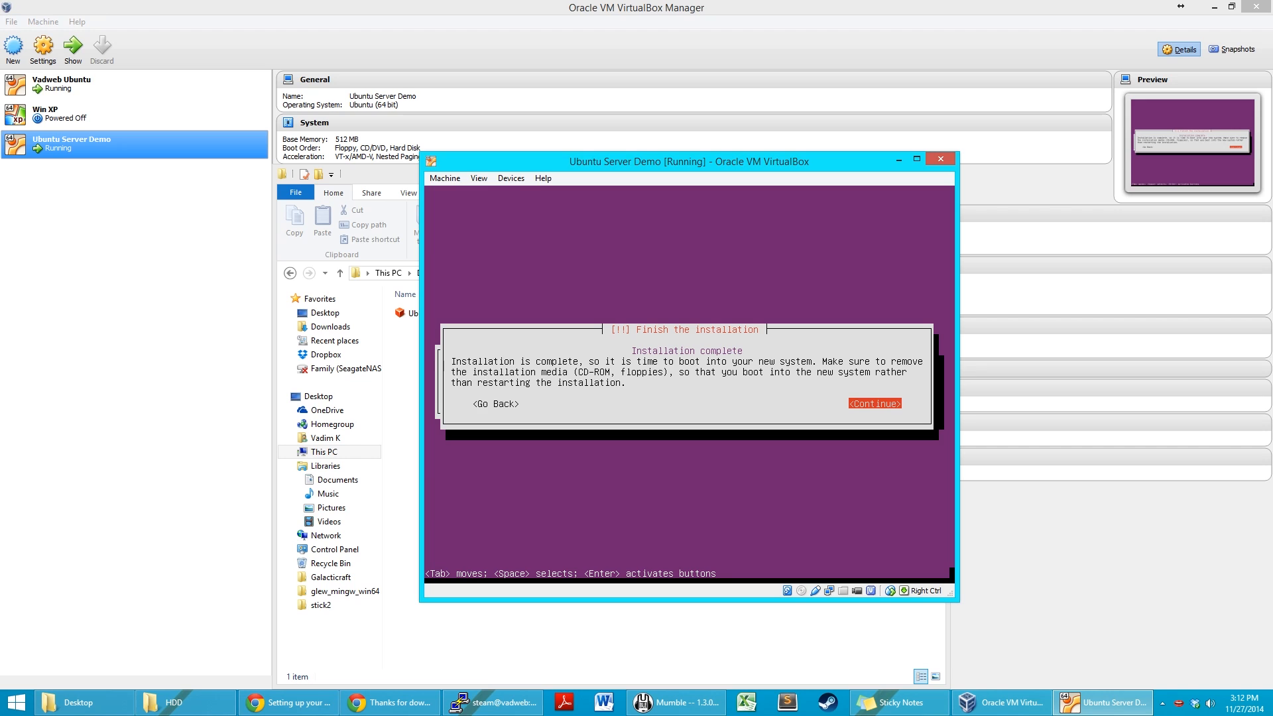
{"action": "left_click", "coordinate": [511, 178]}
{"action": "mouse_move", "coordinate": [527, 199]}
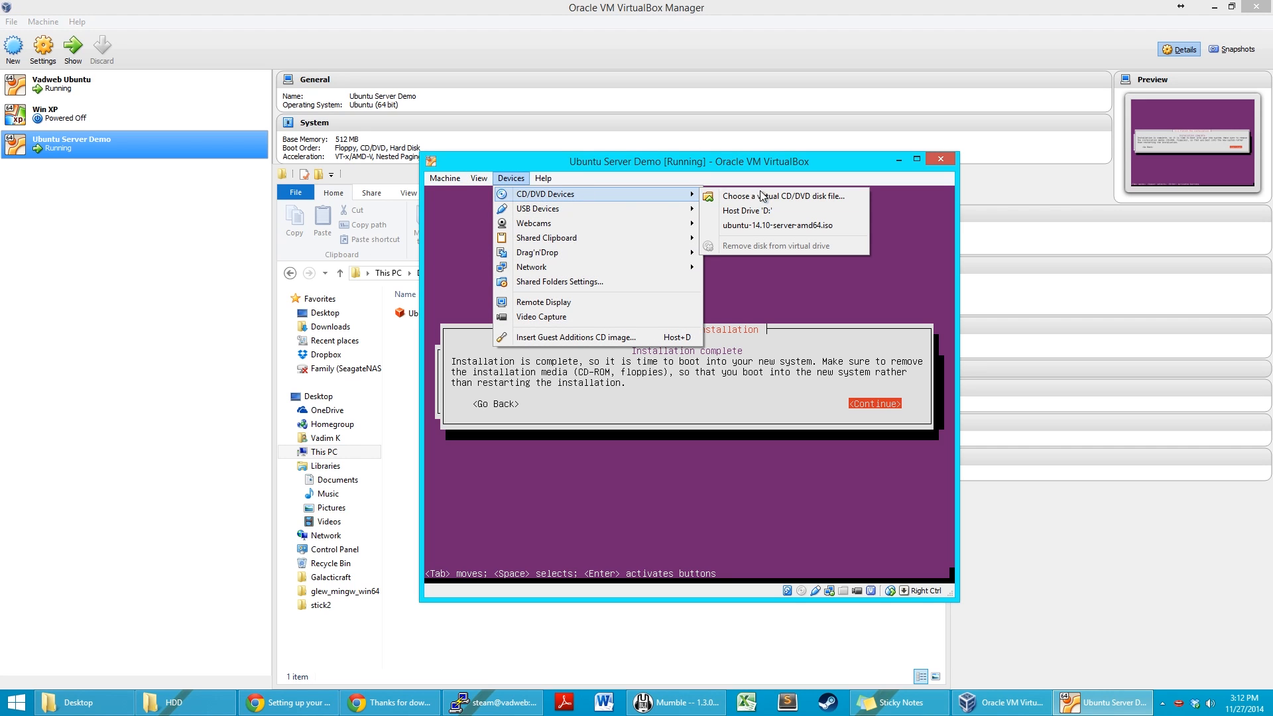
{"action": "left_click", "coordinate": [733, 165]}
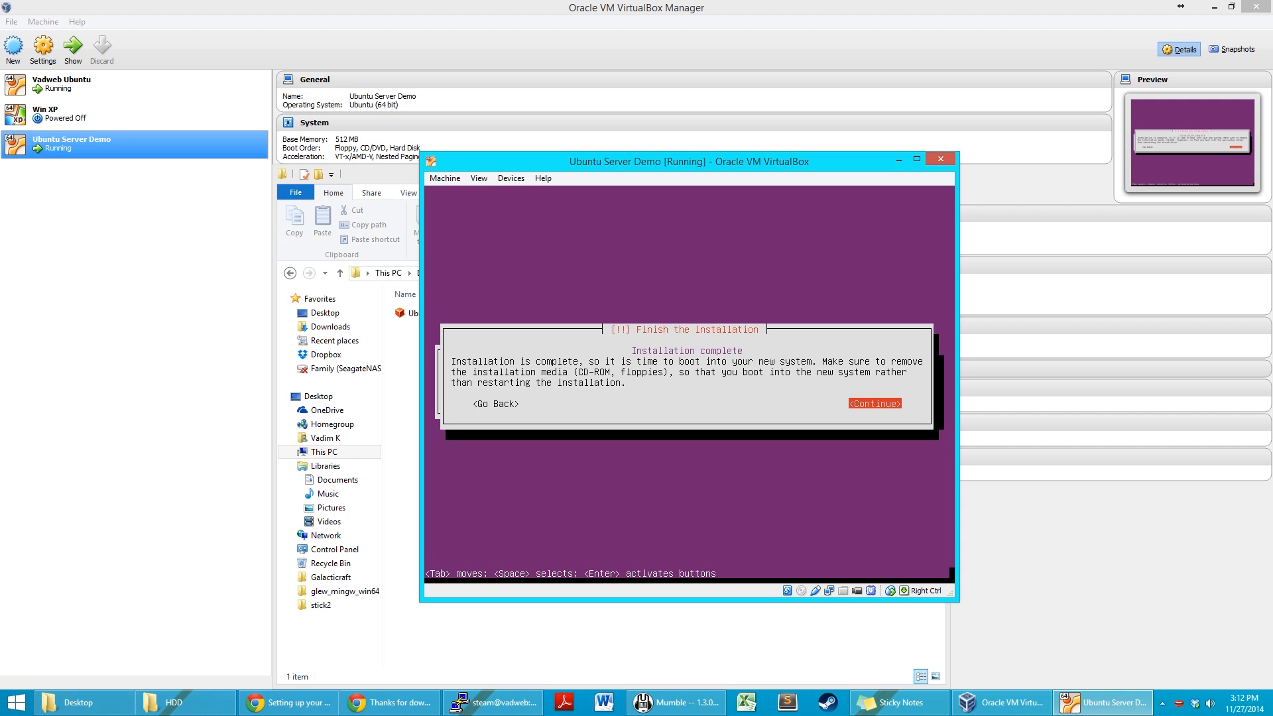
{"action": "key", "text": "Return"}
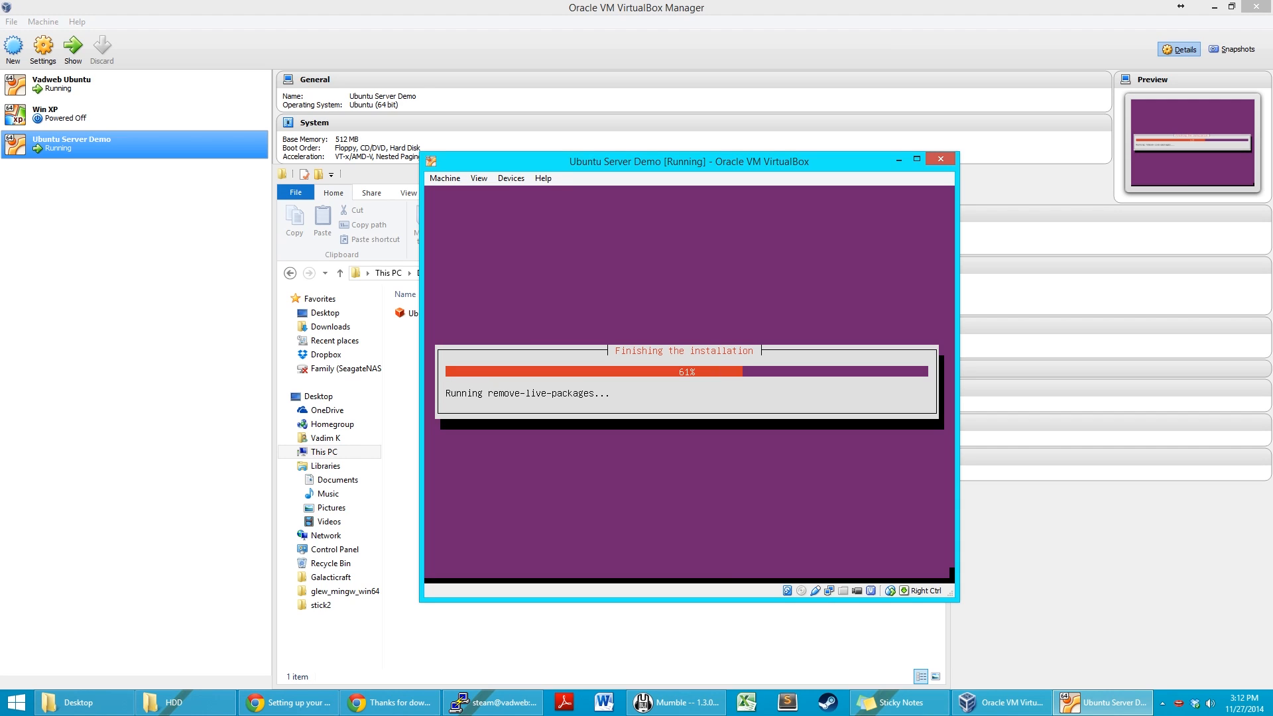
Step: Check the size of Ubuntu Server Demo.vdi in File Explorer and return to the virtual machine window
{"action": "left_click", "coordinate": [813, 642]}
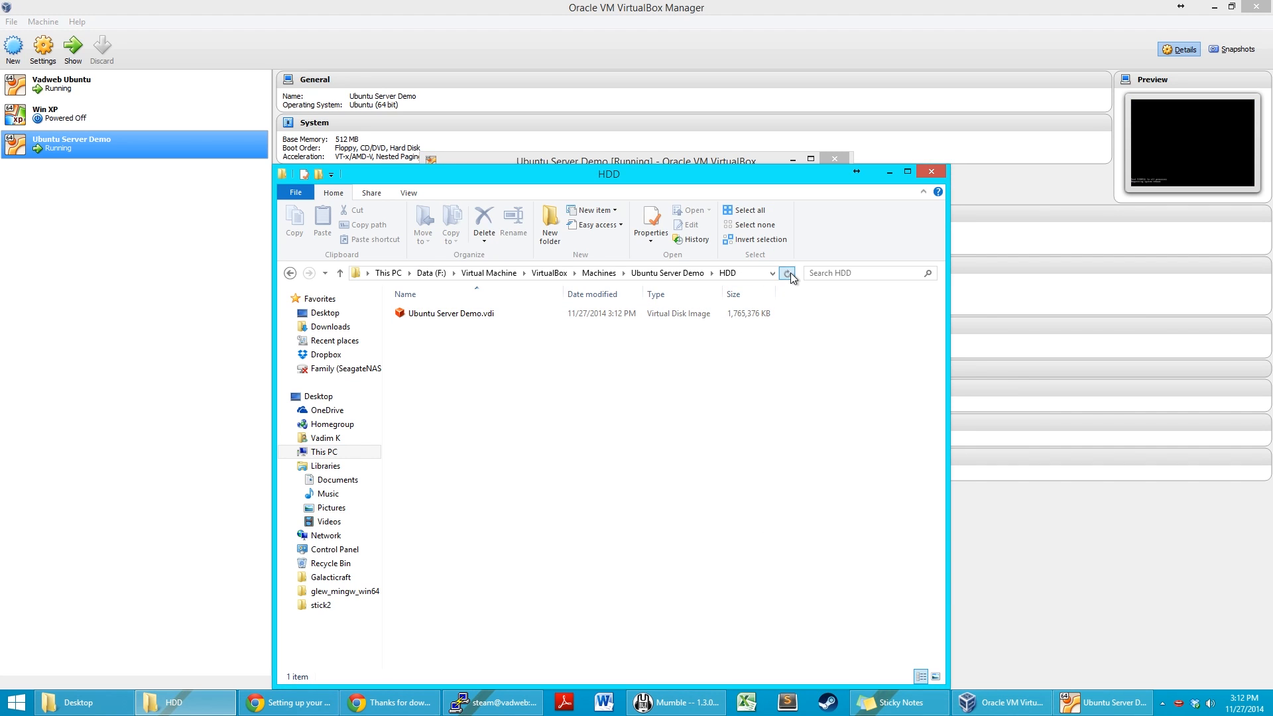
{"action": "left_click", "coordinate": [618, 160]}
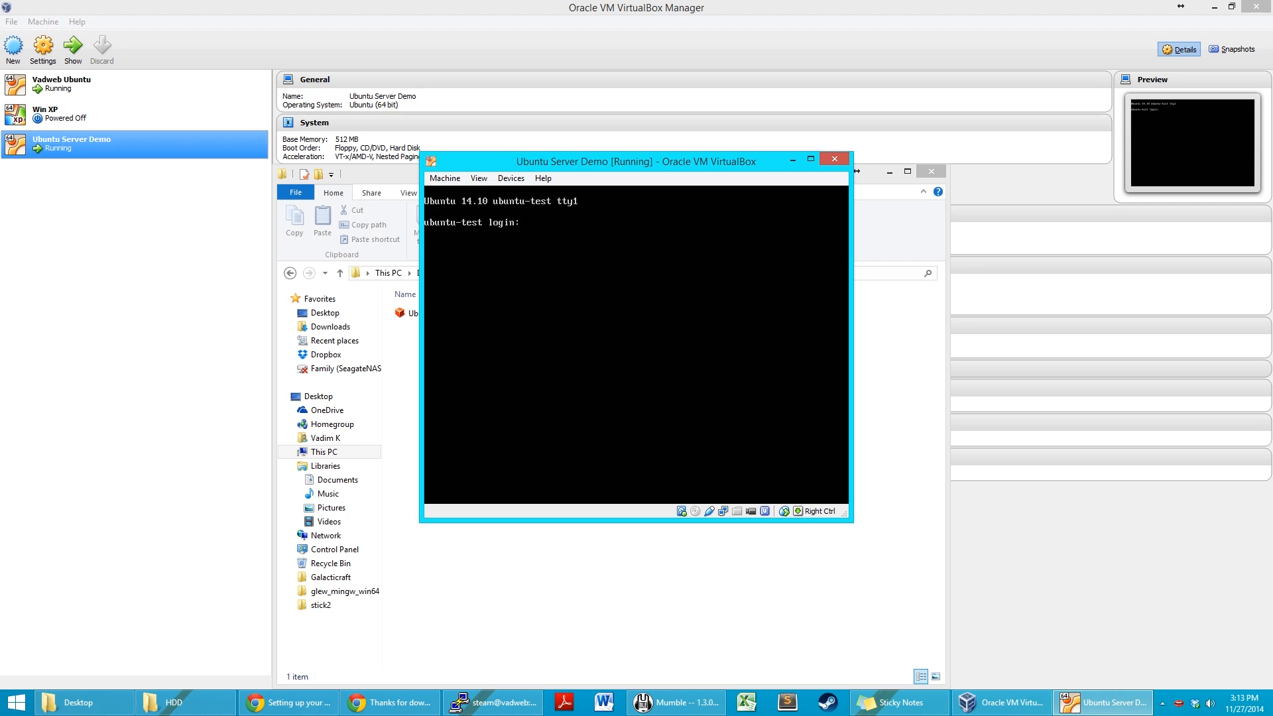
Step: Log in to the ubuntu-test console with the account's user name and password
{"action": "type", "text": "vadim"}
{"action": "key", "text": "Return"}
{"action": "key", "text": "Return"}
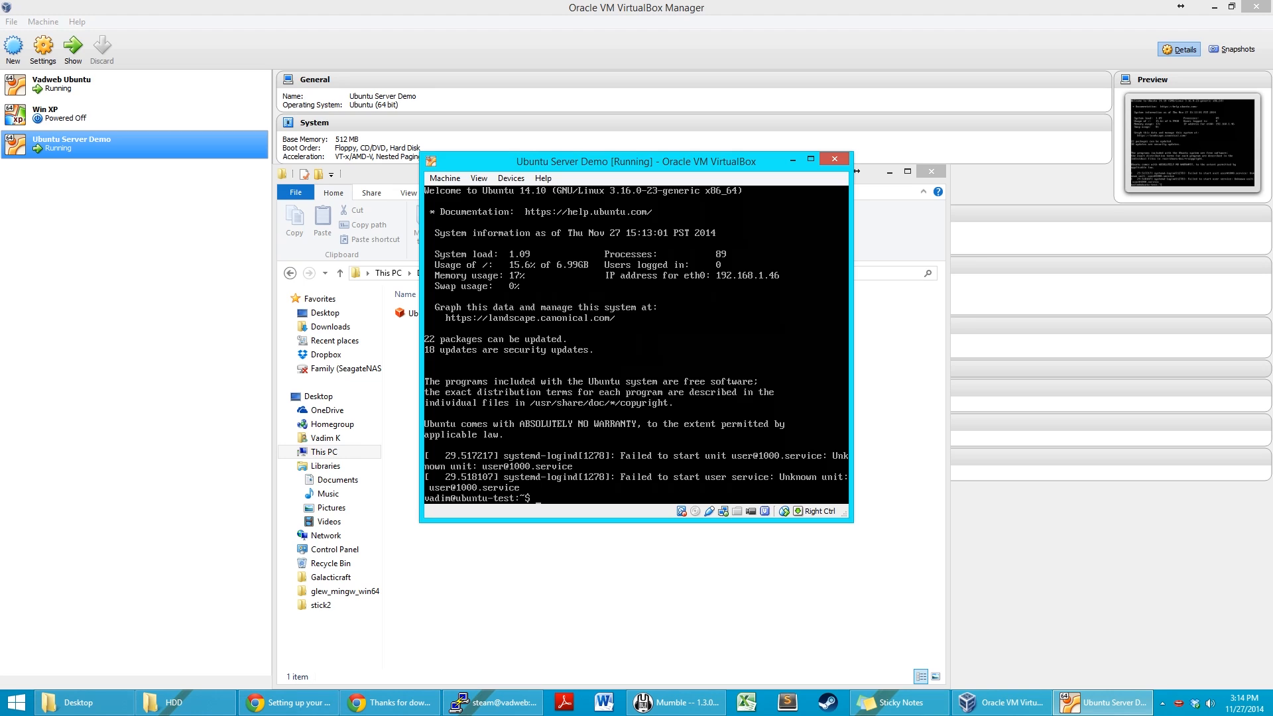
Step: List the home directory's contents with ls, then change to the root directory / and list it as well
{"action": "type", "text": "s"}
{"action": "key", "text": "Return"}
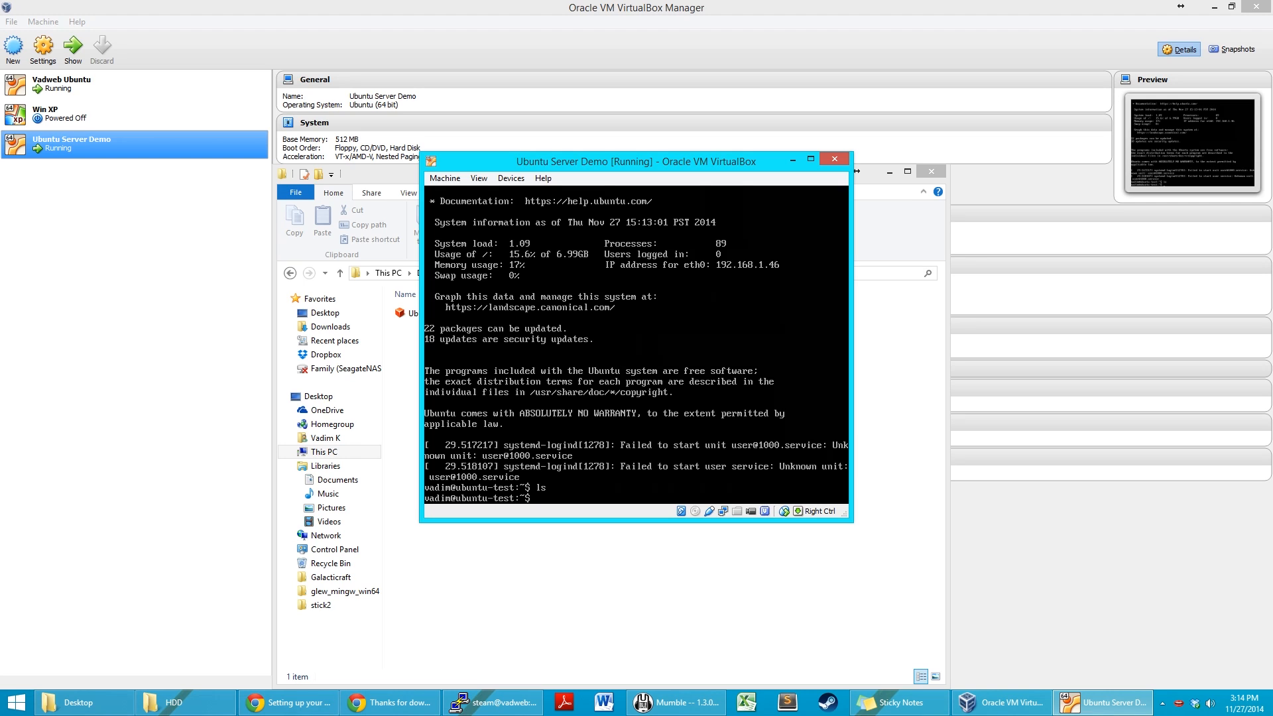
{"action": "type", "text": "cd /"}
{"action": "key", "text": "Return"}
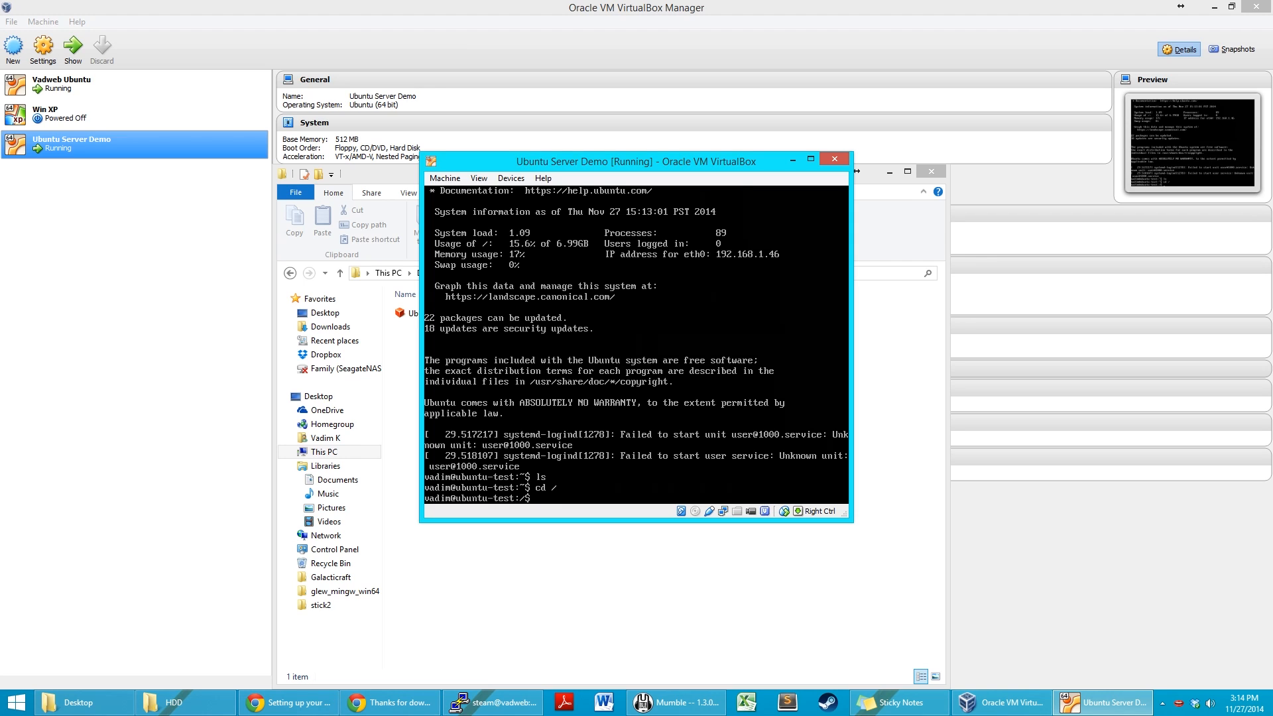
{"action": "type", "text": "ls"}
{"action": "key", "text": "Return"}
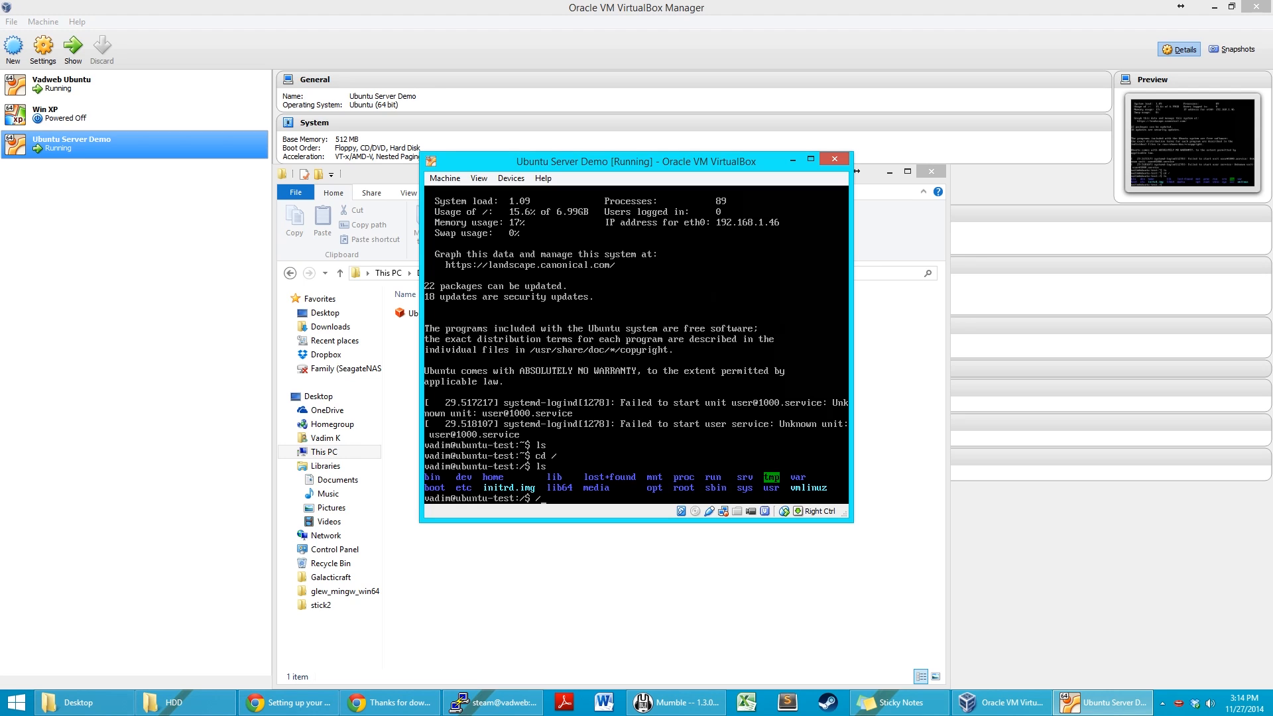
Step: Change into home, list it, and open the user's own folder to list its contents
{"action": "key", "text": "BackSpace"}
{"action": "type", "text": "cd home"}
{"action": "key", "text": "Return"}
{"action": "type", "text": "ls"}
{"action": "key", "text": "Return"}
{"action": "type", "text": "cd "}
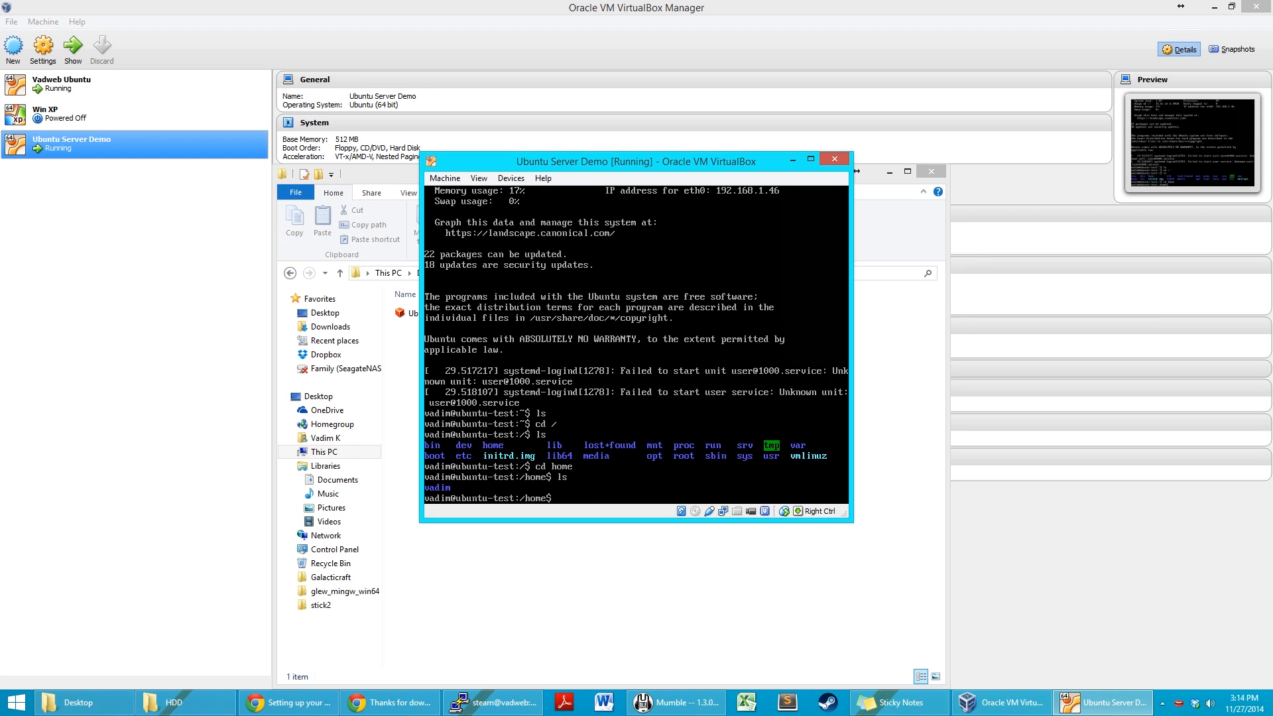
{"action": "type", "text": "vadim/"}
{"action": "key", "text": "Return"}
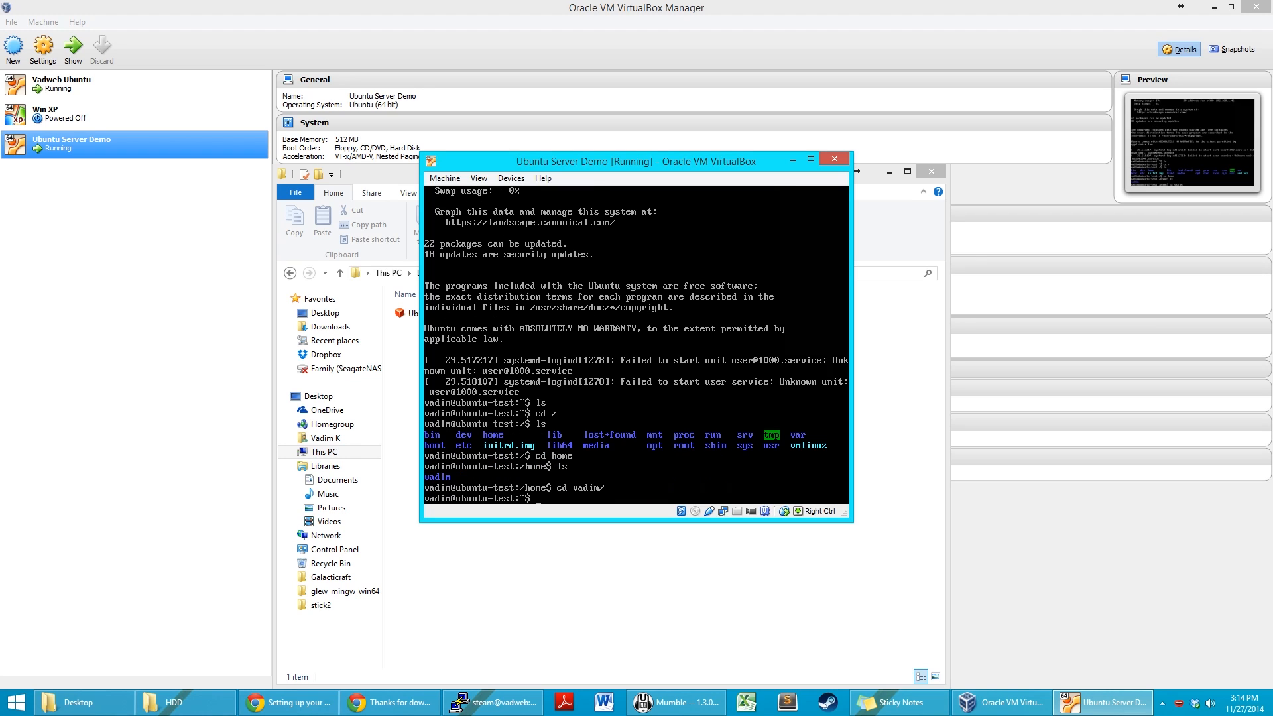
{"action": "type", "text": "ls"}
{"action": "key", "text": "Return"}
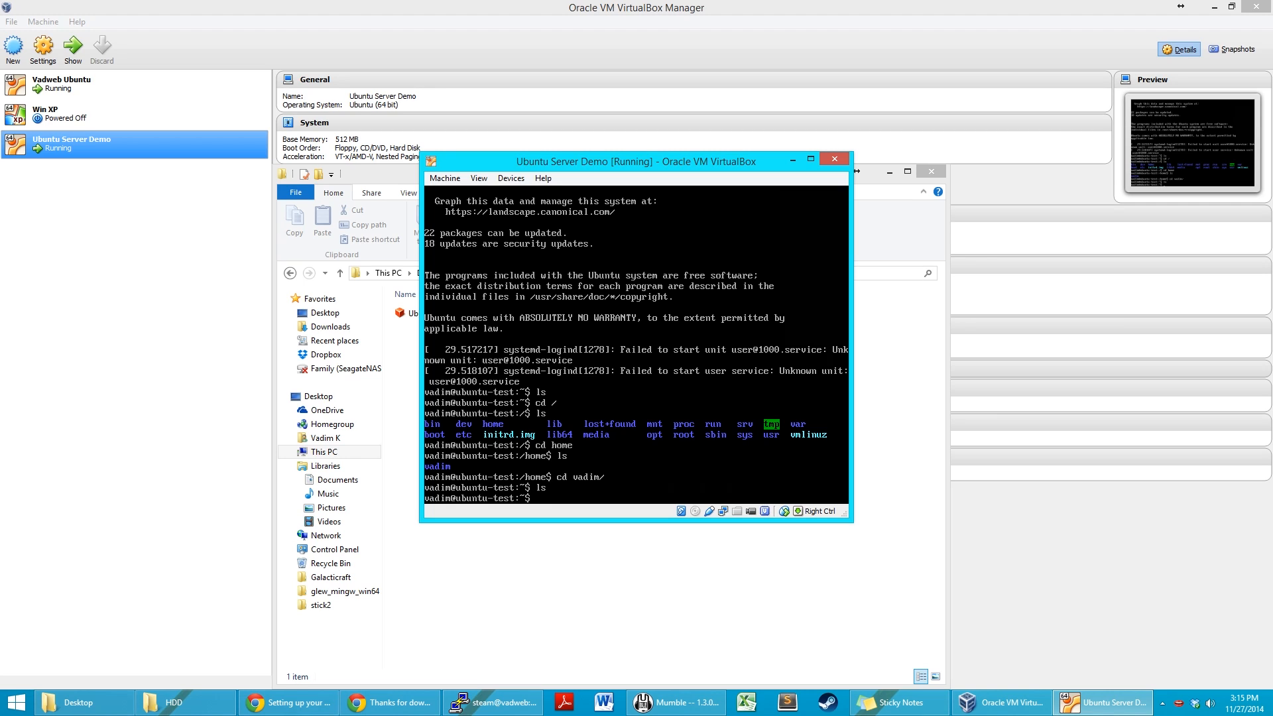
Step: Change to the user's home directory with cd alone and again with its full path under /home
{"action": "type", "text": "cd"}
{"action": "key", "text": "Return"}
{"action": "type", "text": "cd /home/vadim"}
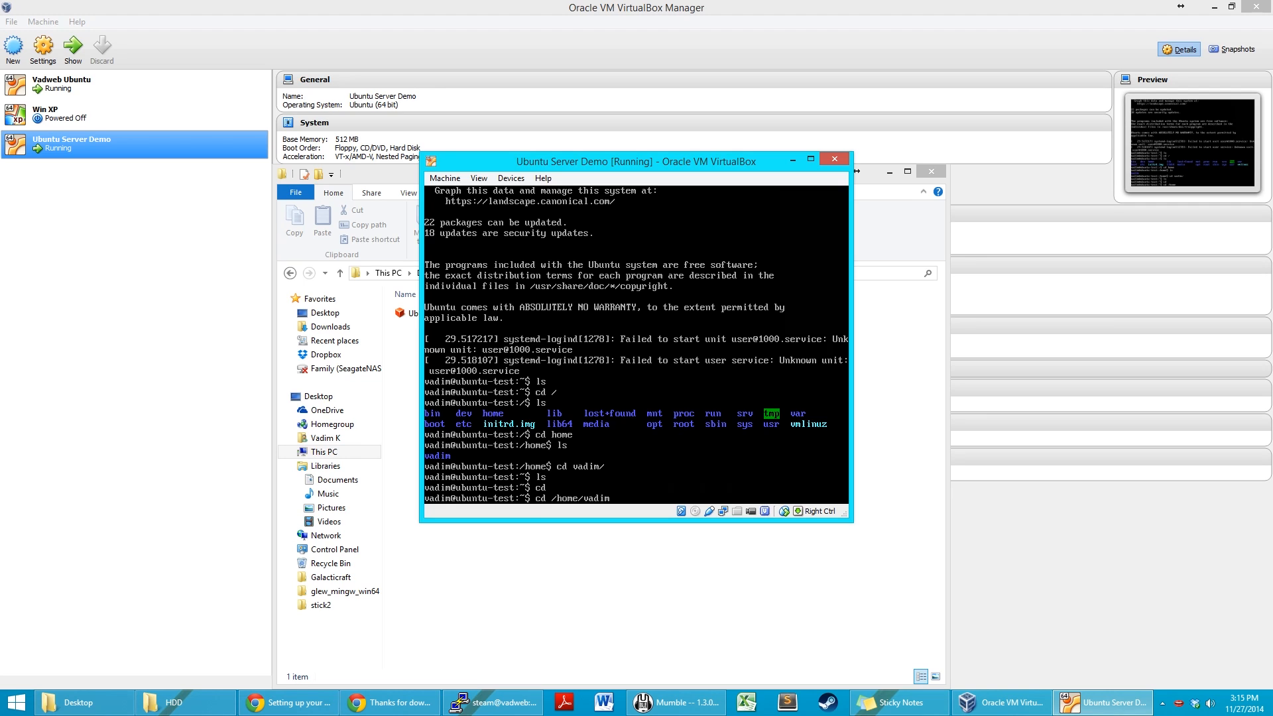
{"action": "key", "text": "Return"}
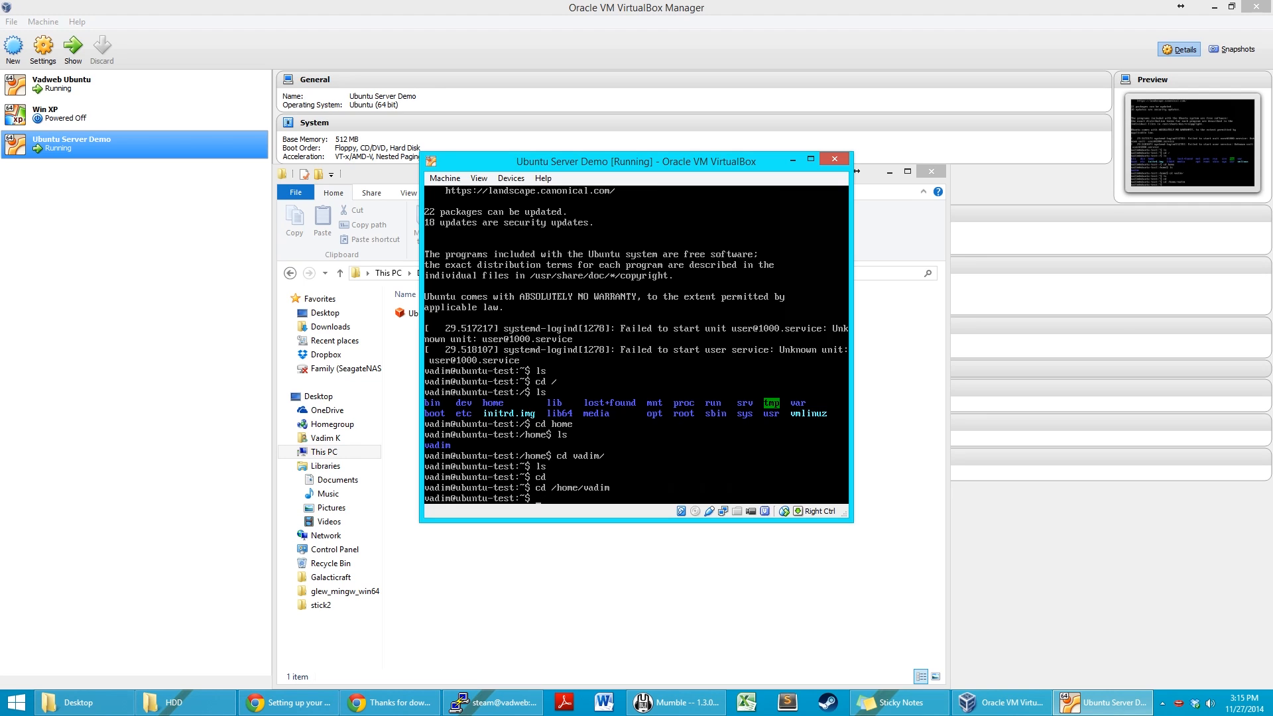
{"action": "type", "text": "/home/cadim/.cache/"}
{"action": "key", "text": "BackSpace"}
{"action": "key", "text": "BackSpace"}
{"action": "key", "text": "BackSpace"}
{"action": "key", "text": "BackSpace"}
{"action": "key", "text": "BackSpace"}
{"action": "key", "text": "BackSpace"}
{"action": "key", "text": "BackSpace"}
{"action": "key", "text": "BackSpace"}
{"action": "key", "text": "BackSpace"}
{"action": "key", "text": "BackSpace"}
{"action": "key", "text": "BackSpace"}
{"action": "key", "text": "BackSpace"}
{"action": "key", "text": "BackSpace"}
{"action": "key", "text": "BackSpace"}
{"action": "key", "text": "BackSpace"}
{"action": "key", "text": "BackSpace"}
{"action": "key", "text": "BackSpace"}
{"action": "key", "text": "BackSpace"}
Step: Run sudo ls and authenticate with the account password
{"action": "type", "text": "sudo ls"}
{"action": "key", "text": "Return"}
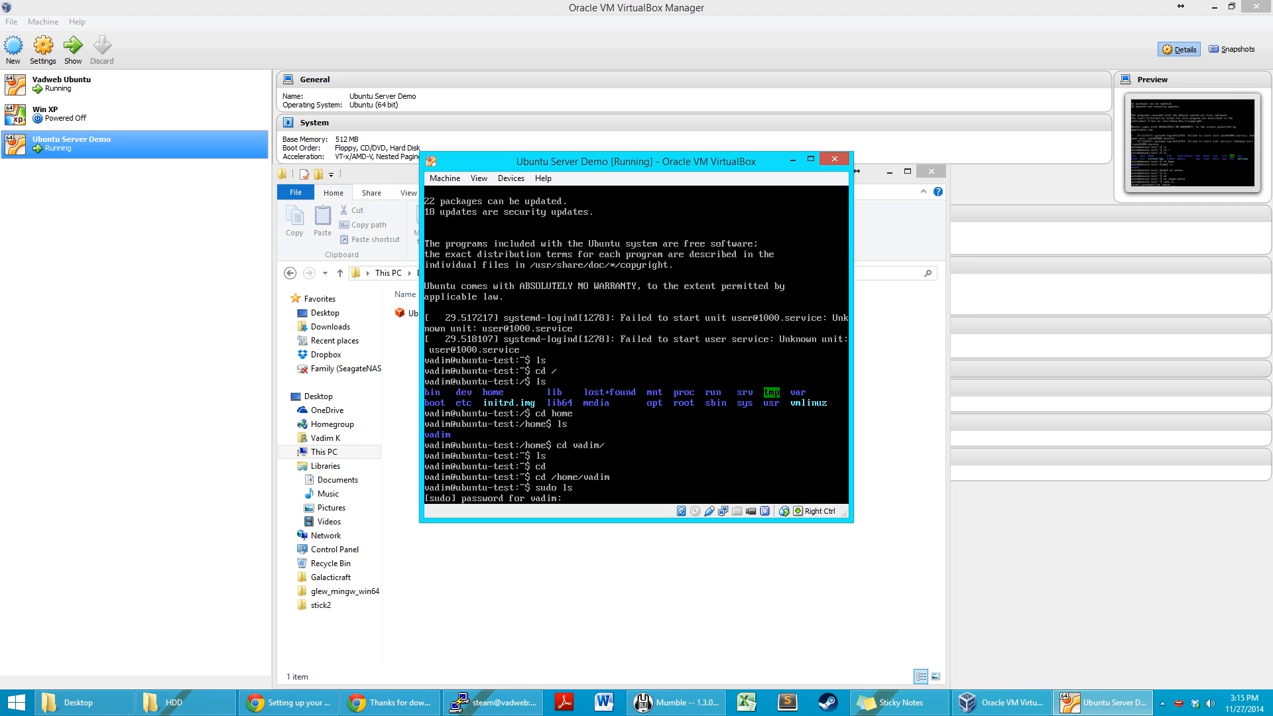
{"action": "key", "text": "Return"}
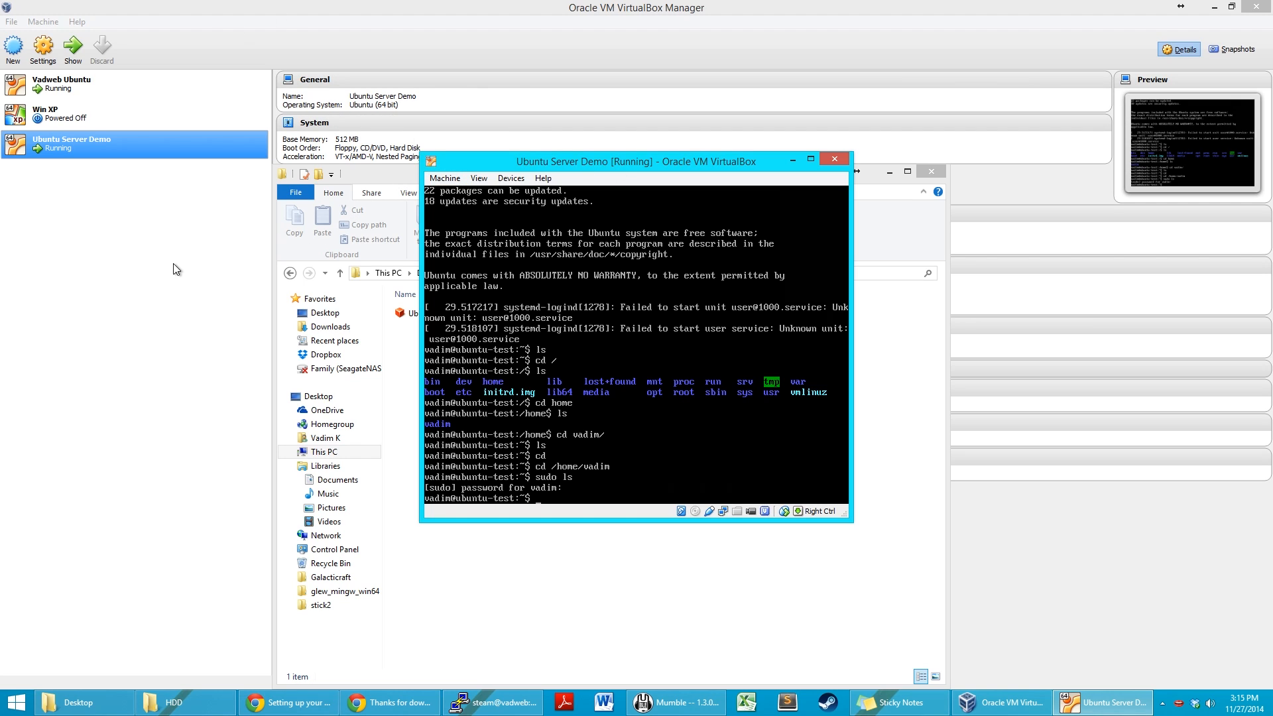
Step: Refresh the package lists with sudo apt-get update, then run sudo apt-get dist-upgrade -f --fix-broken and accept the upgrade
{"action": "type", "text": "sudo apt-get update"}
{"action": "key", "text": "Return"}
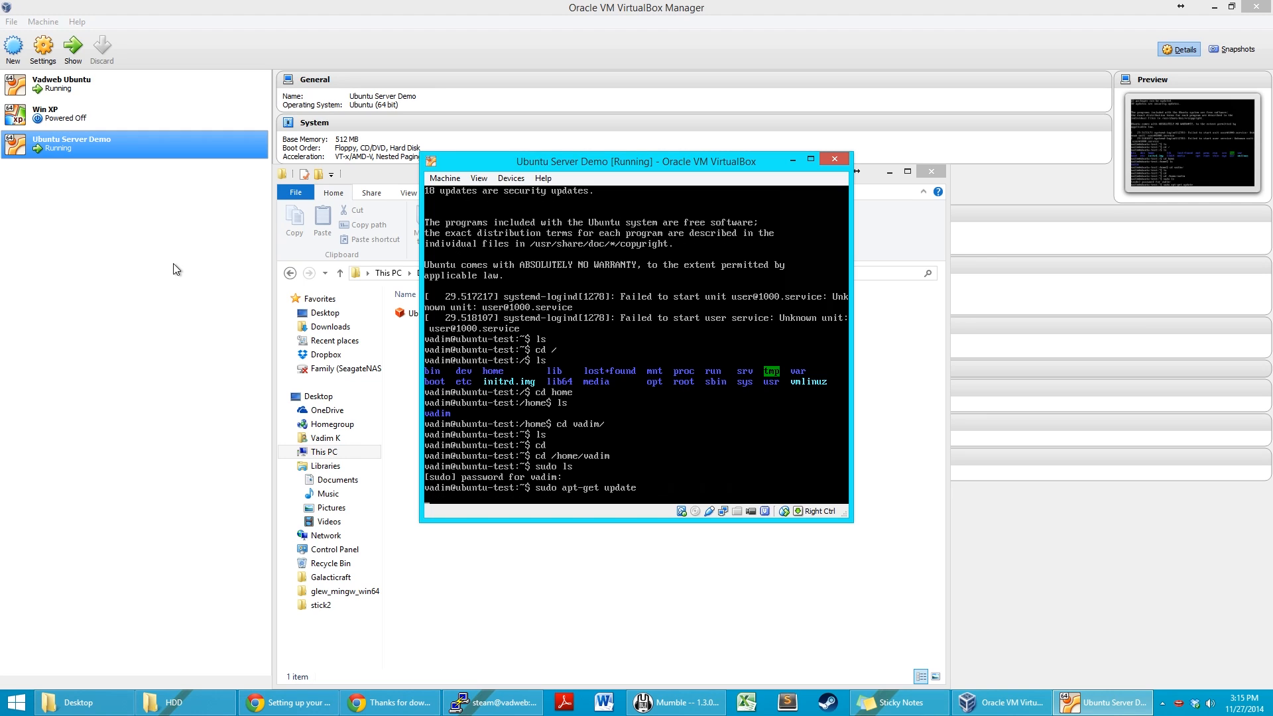
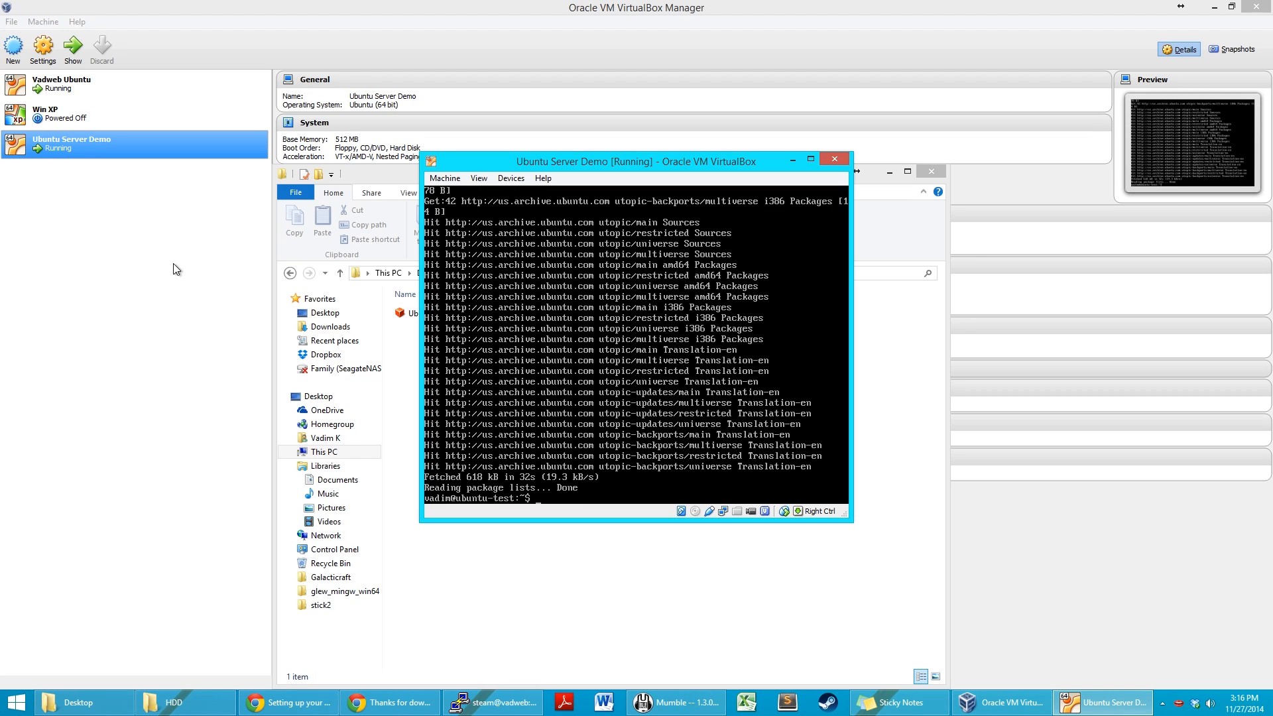
{"action": "type", "text": "sudo apt-get dist-upgrade -f --fix-broken"}
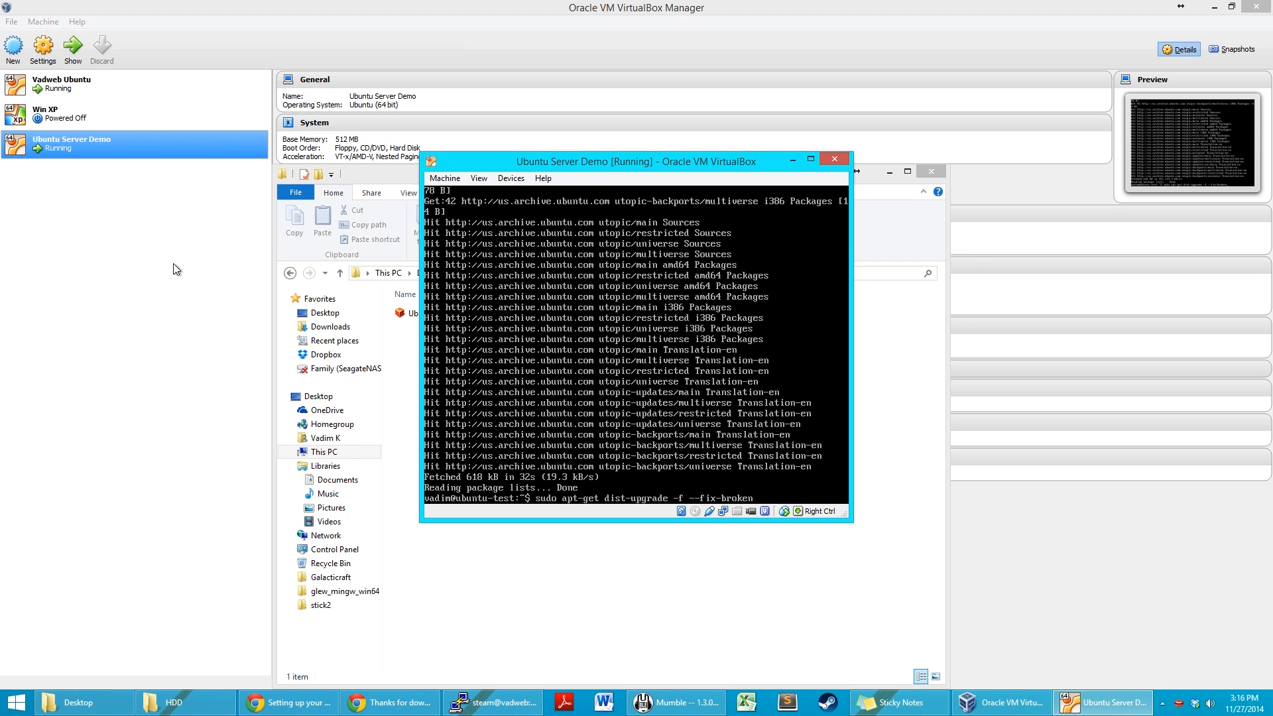
{"action": "key", "text": "Return"}
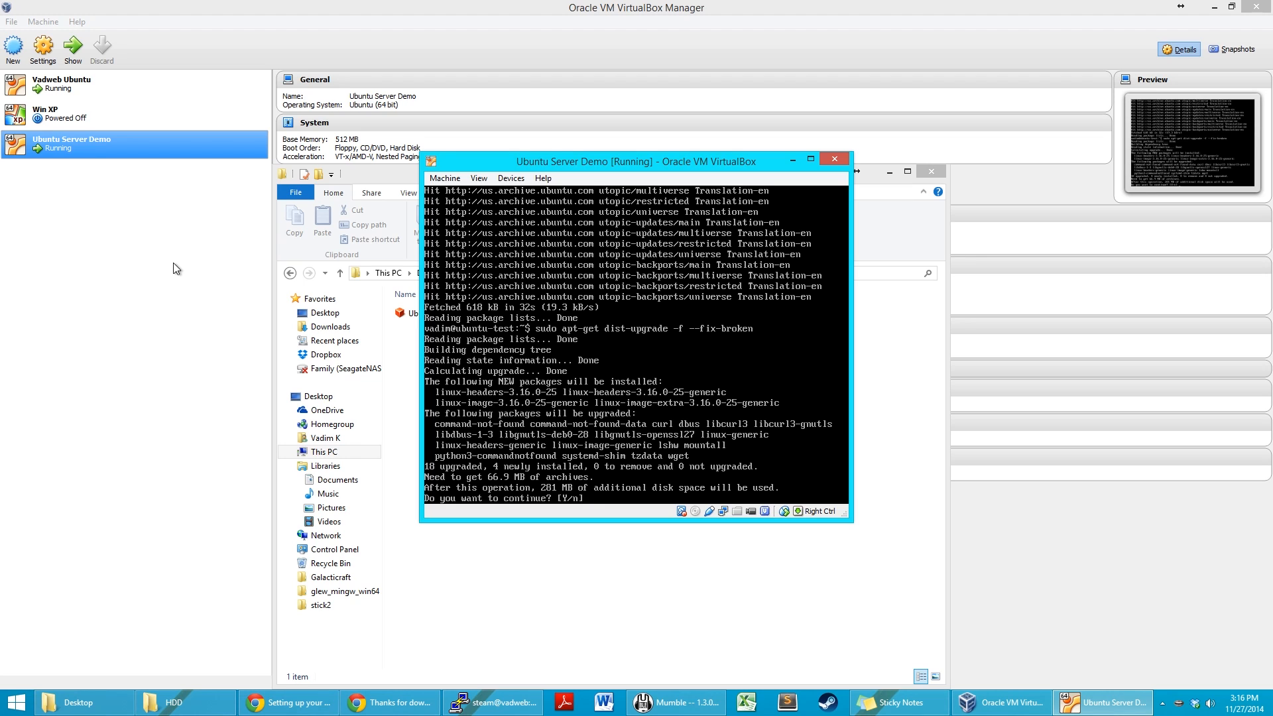
{"action": "type", "text": "Y"}
{"action": "key", "text": "Return"}
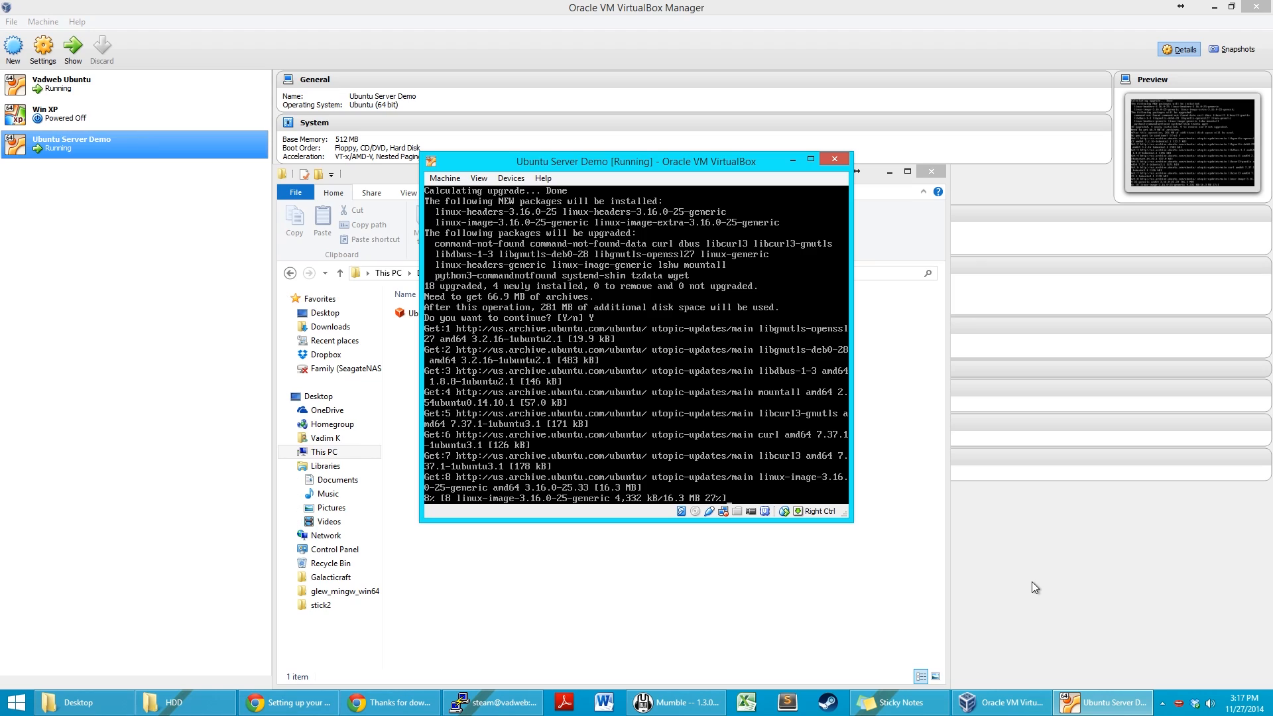
Step: Clear the desktop by minimizing the virtual machine and HDD folder windows and closing VirtualBox Manager
{"action": "left_click", "coordinate": [785, 159]}
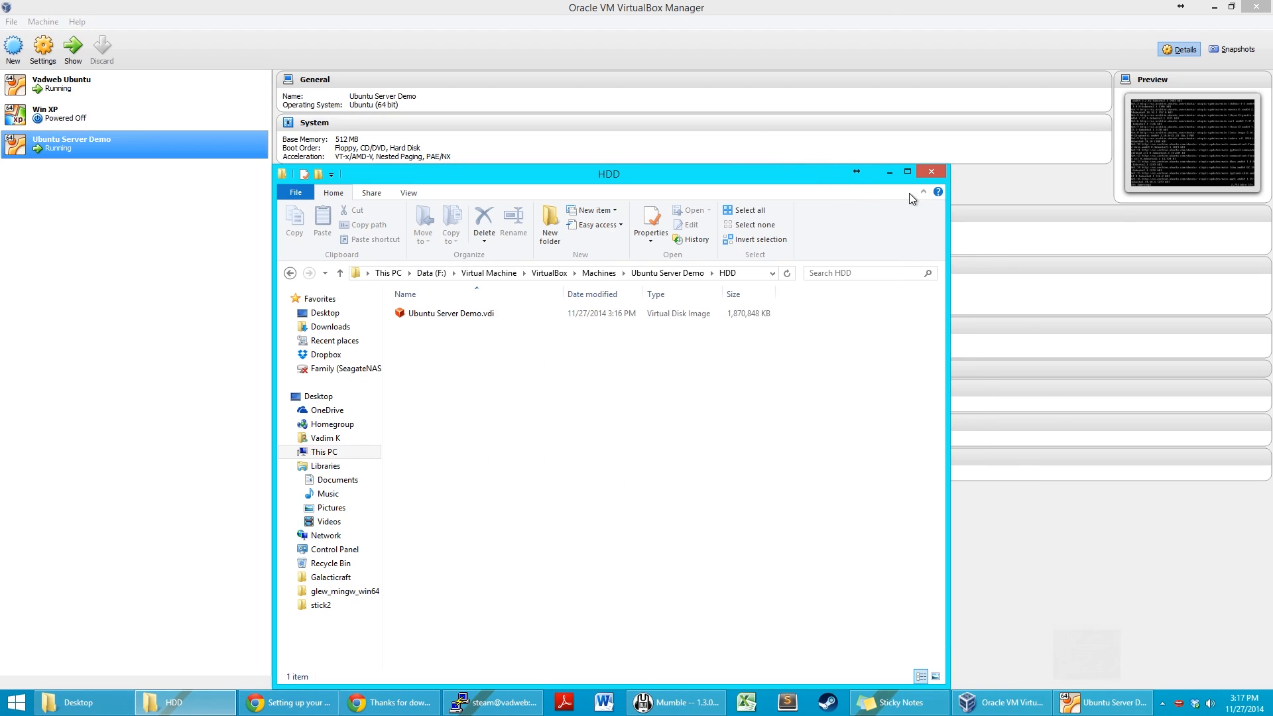
{"action": "left_click", "coordinate": [889, 174]}
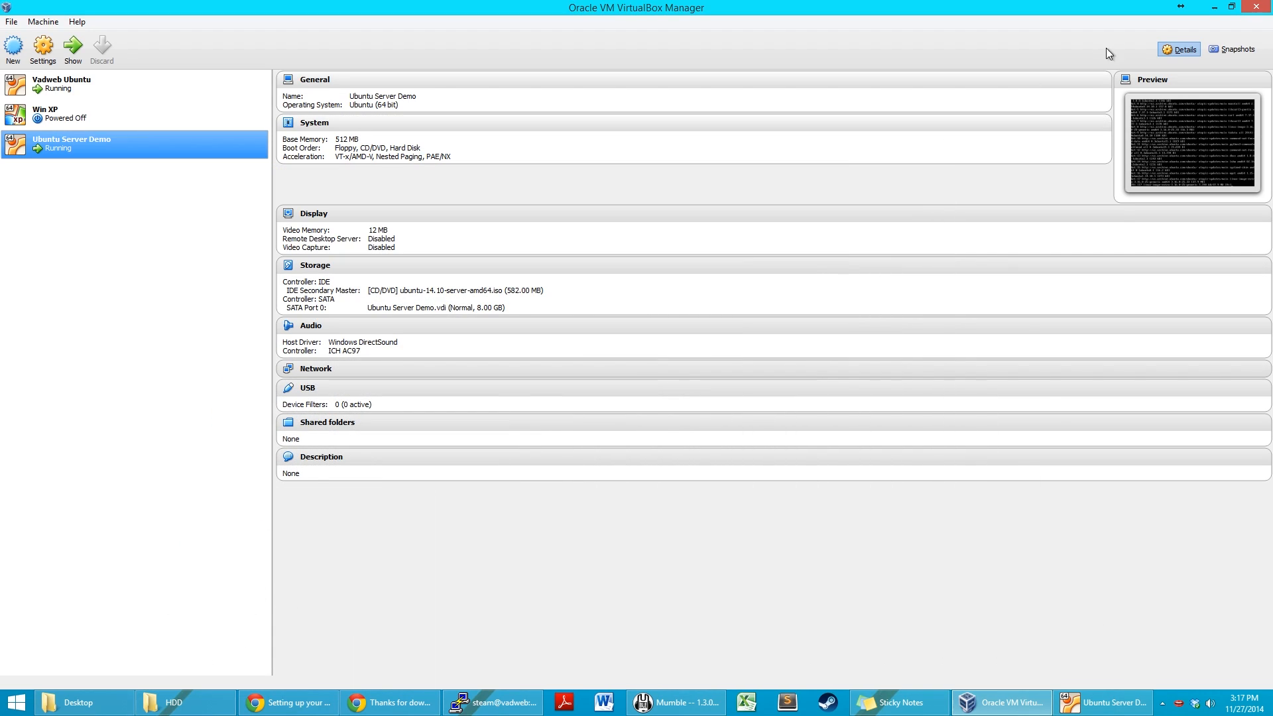
{"action": "left_click", "coordinate": [1250, 5]}
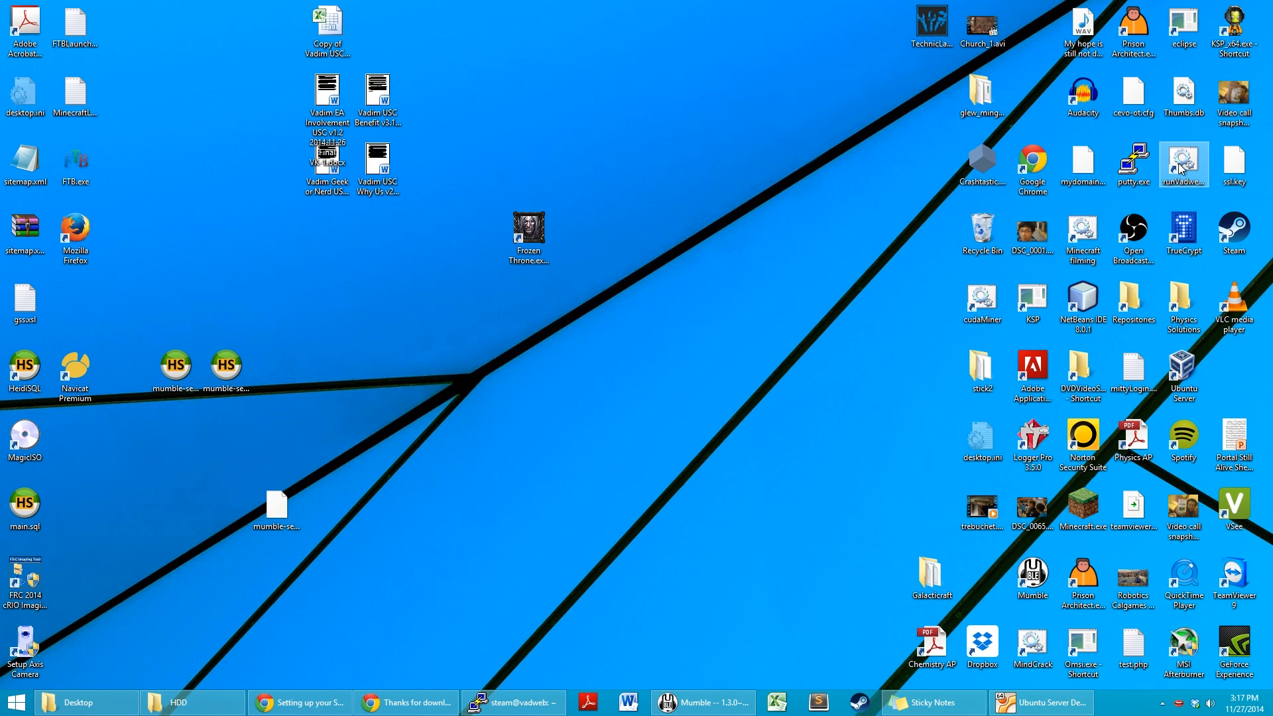
Step: Move the shortcut to runLinux.bat to an empty area of the desktop and open the batch file for editing
{"action": "left_click_drag", "start_coordinate": [1188, 166], "coordinate": [741, 98]}
{"action": "right_click", "coordinate": [740, 98]}
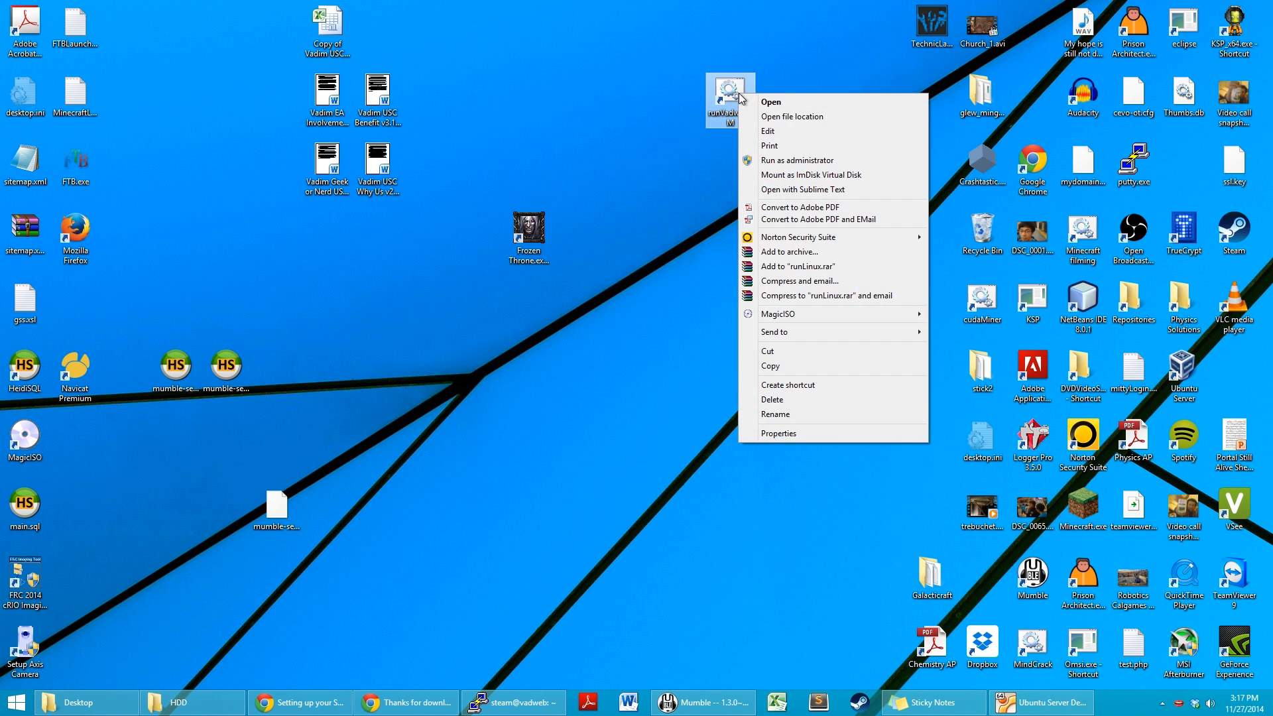
{"action": "left_click", "coordinate": [756, 130]}
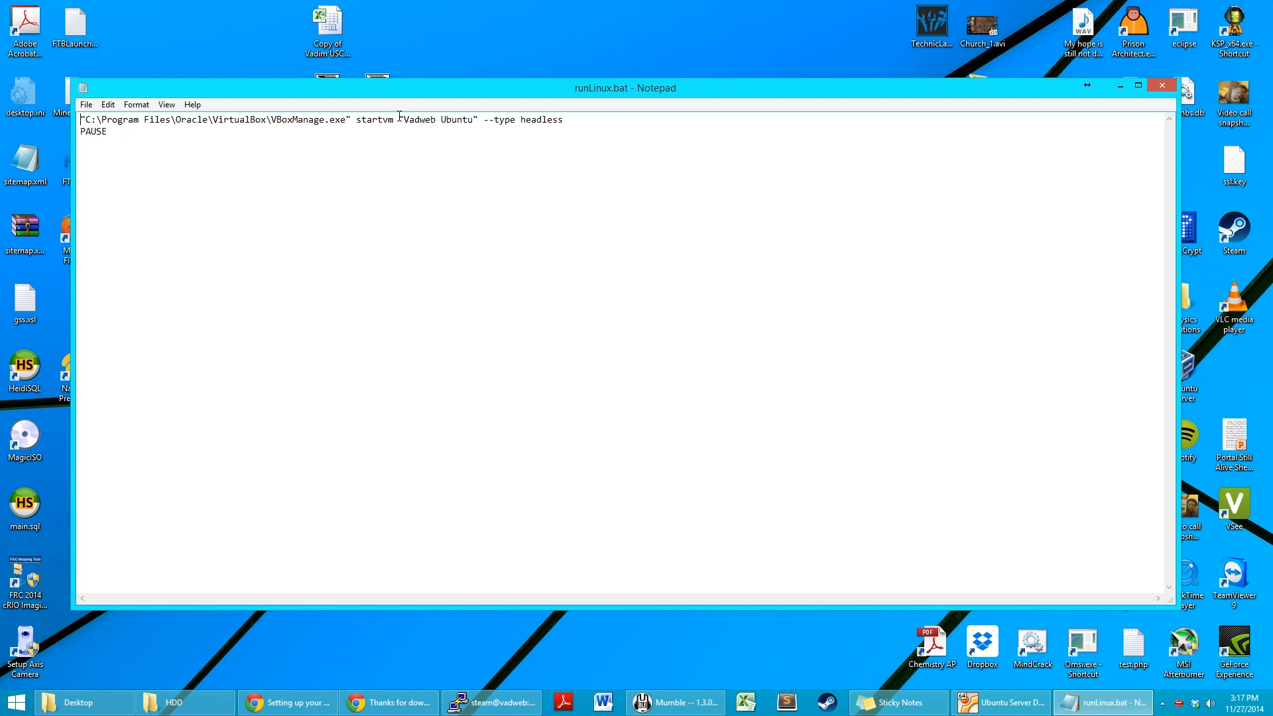
Step: Examine the VM name and headless type in the startvm command of runLinux.bat, and check the upgrade's progress in the virtual machine
{"action": "left_click_drag", "start_coordinate": [403, 119], "coordinate": [485, 126]}
{"action": "double_click", "coordinate": [536, 119]}
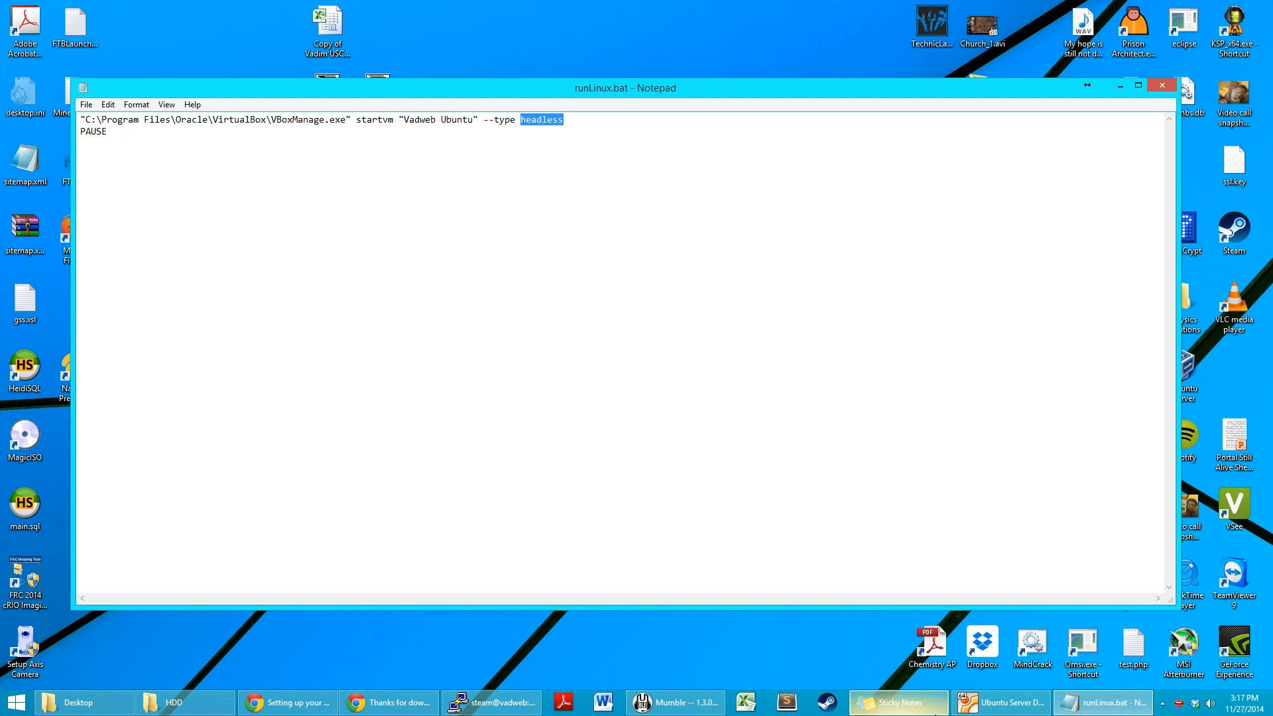
{"action": "left_click", "coordinate": [1001, 702]}
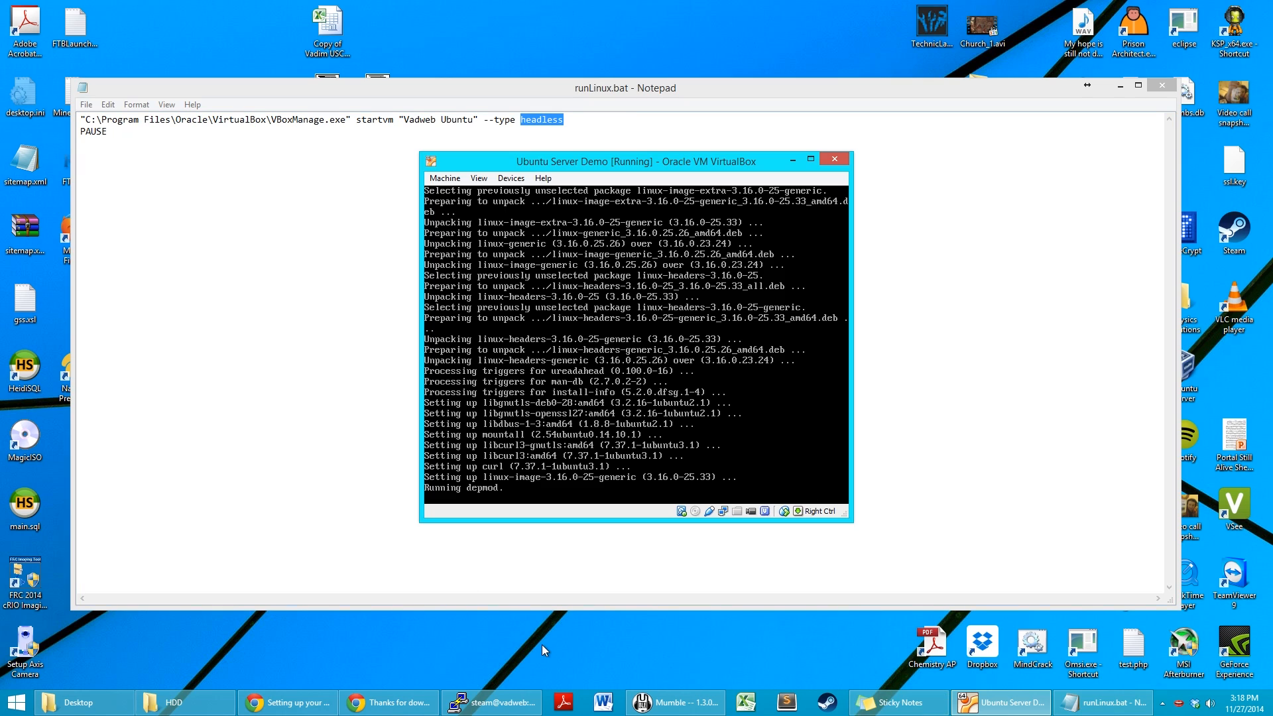
{"action": "left_click", "coordinate": [284, 266]}
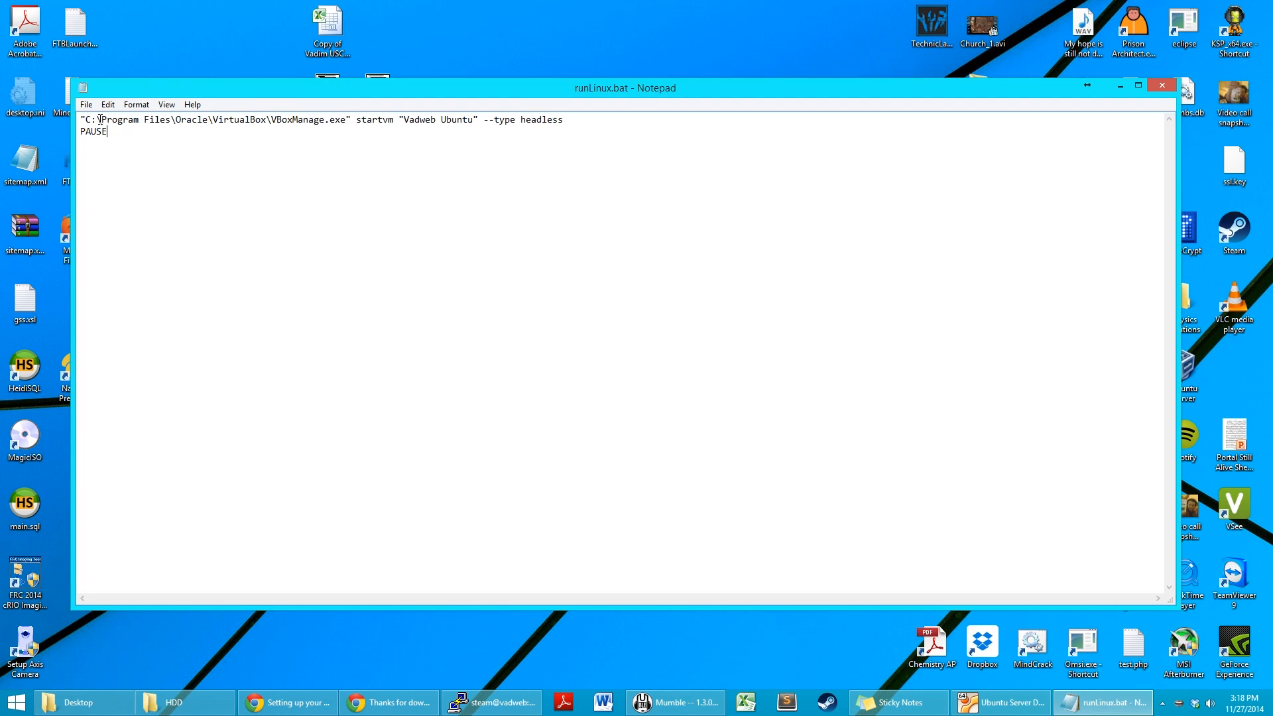
{"action": "key", "text": "ctrl+a"}
{"action": "left_click", "coordinate": [426, 129]}
{"action": "left_click_drag", "start_coordinate": [406, 120], "coordinate": [472, 121]}
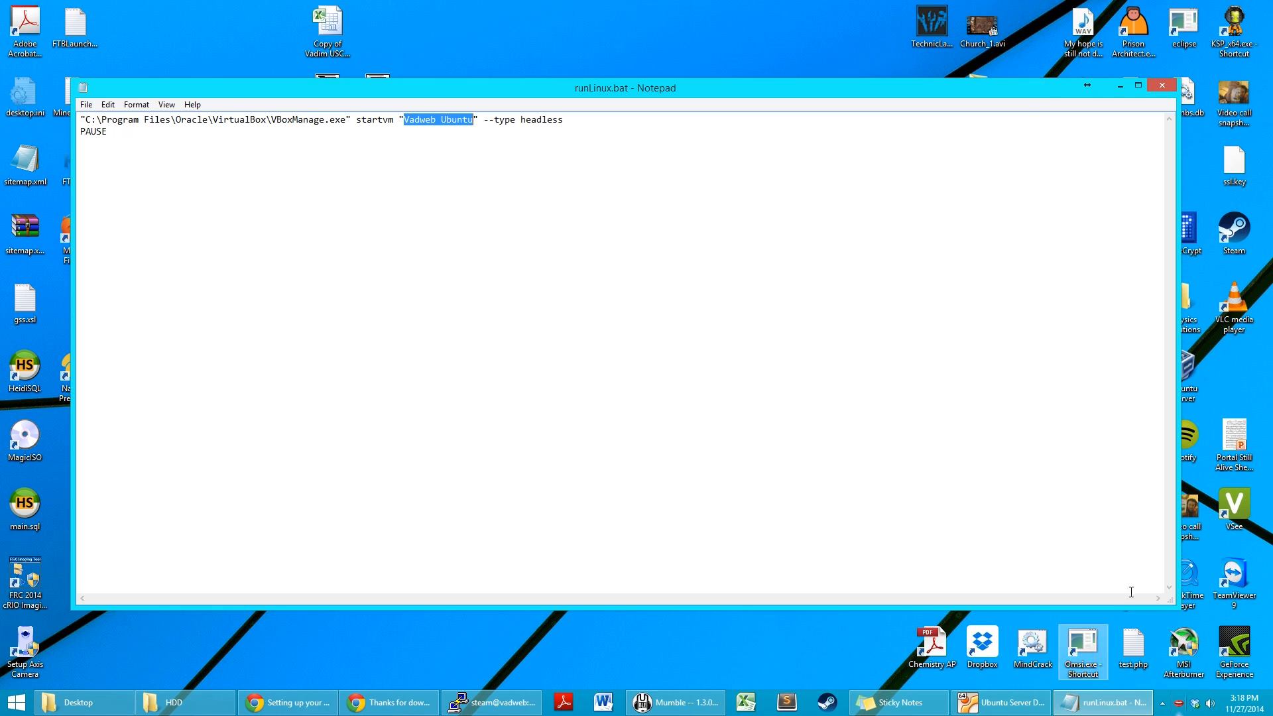
{"action": "mouse_move", "coordinate": [981, 706]}
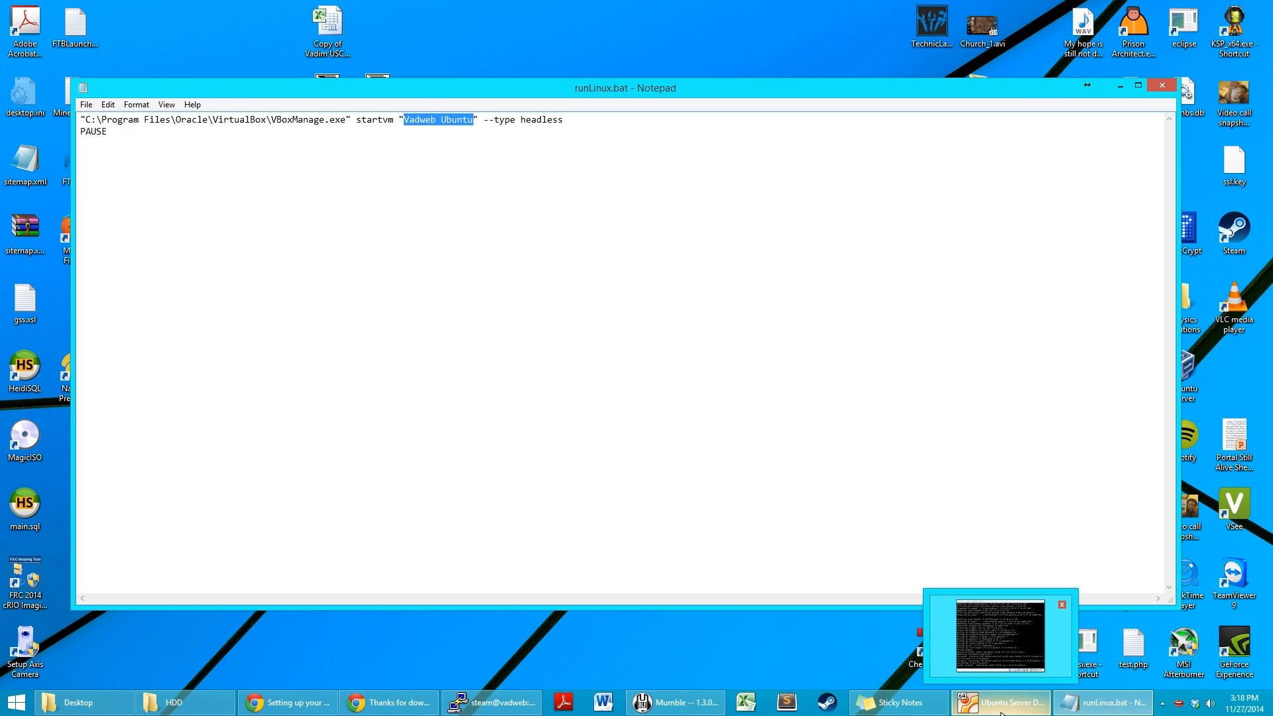
Step: Check the upgrade in the virtual machine, then set the VM name in runLinux.bat to Ubuntu Server Demo and close the file
{"action": "left_click", "coordinate": [1001, 699]}
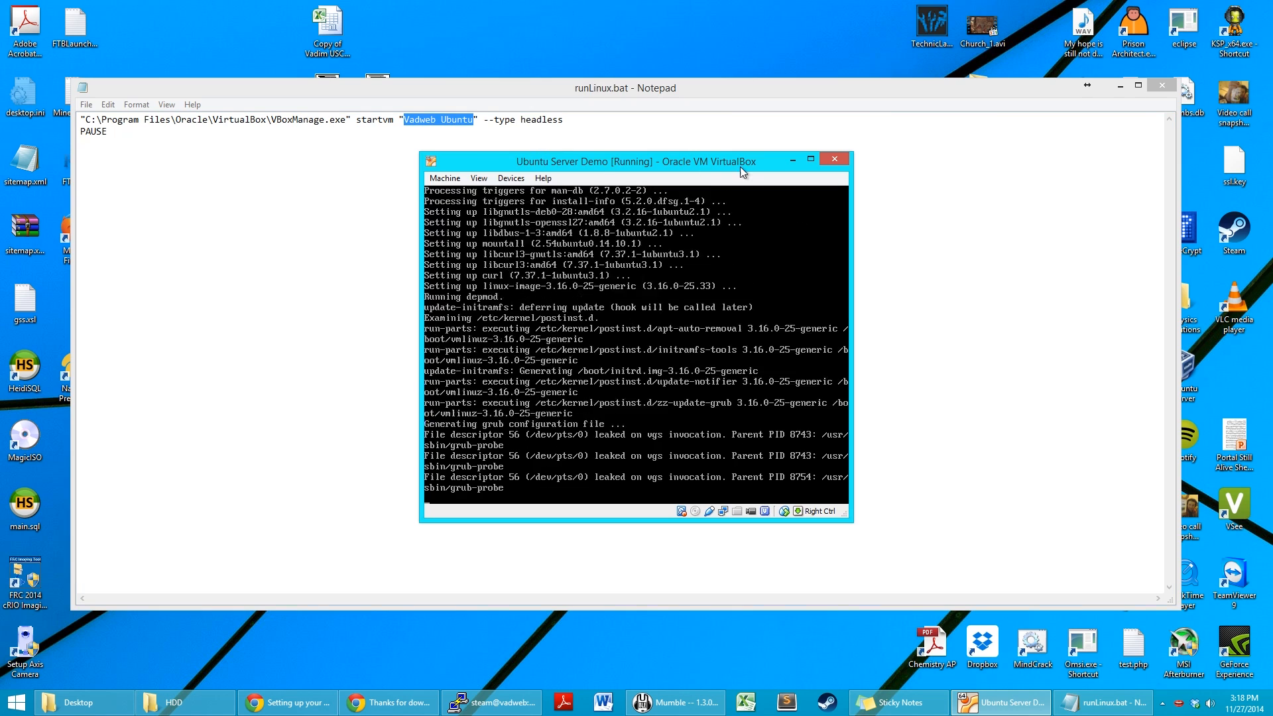
{"action": "left_click", "coordinate": [434, 126]}
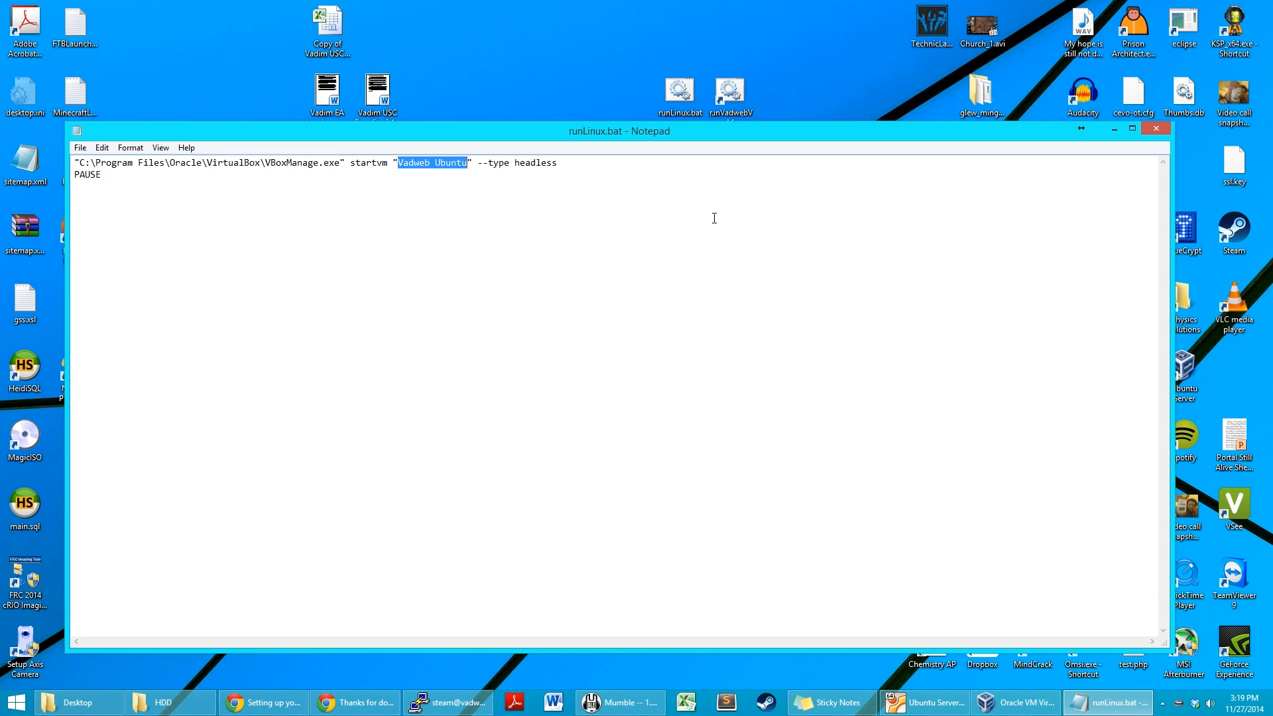
{"action": "type", "text": "Ubuntu Server"}
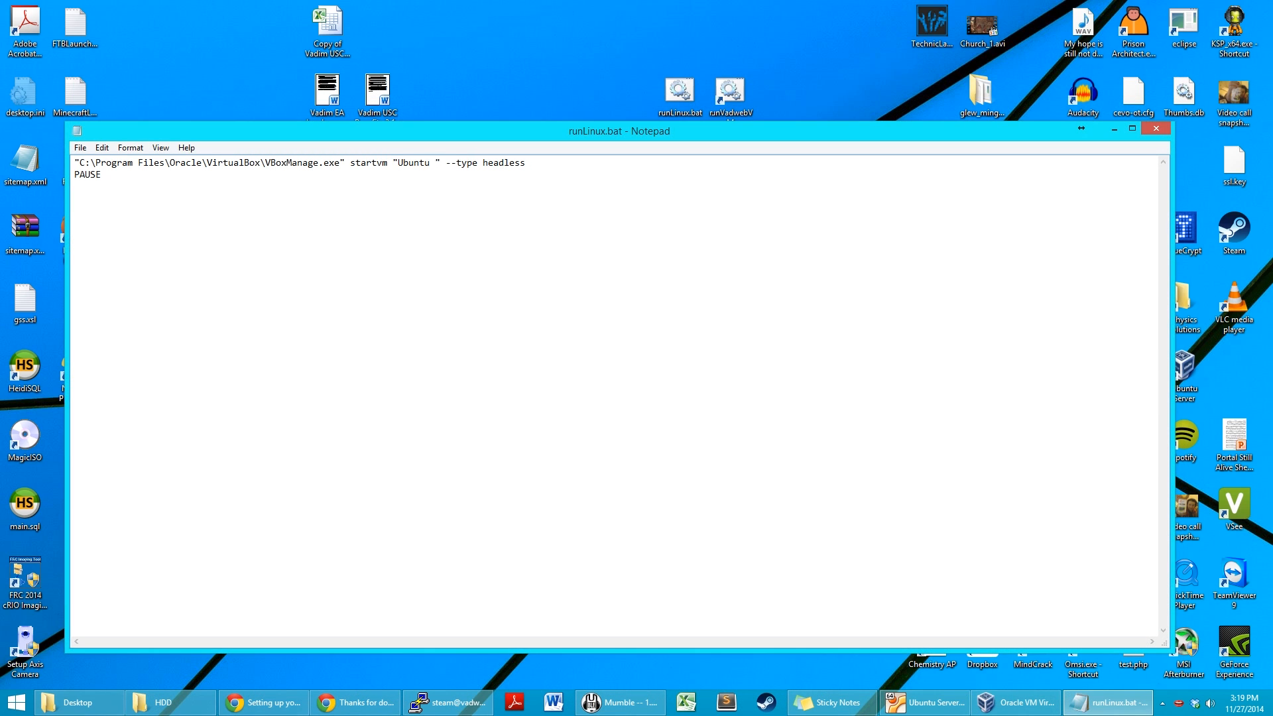
{"action": "type", "text": " Demo"}
{"action": "left_click", "coordinate": [1153, 129]}
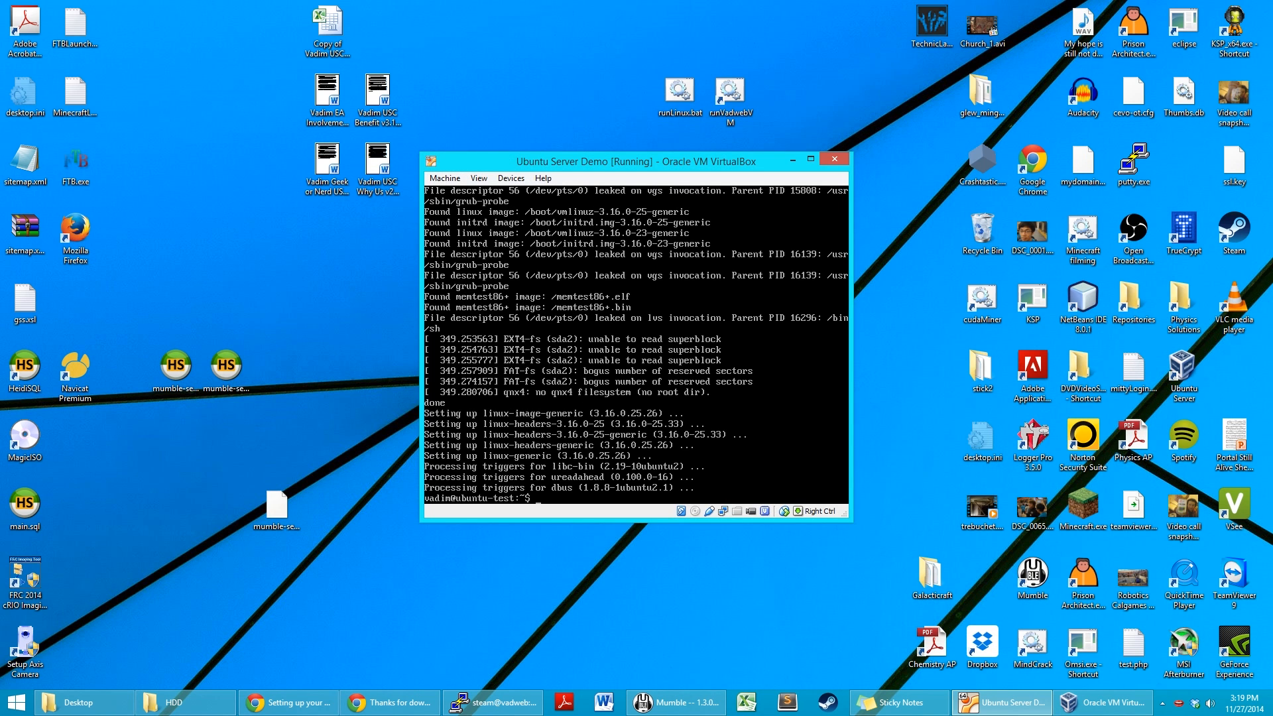
Step: Cancel closing the Ubuntu Server Demo window and run sudo shutdown now in the guest's terminal instead
{"action": "left_click", "coordinate": [834, 159]}
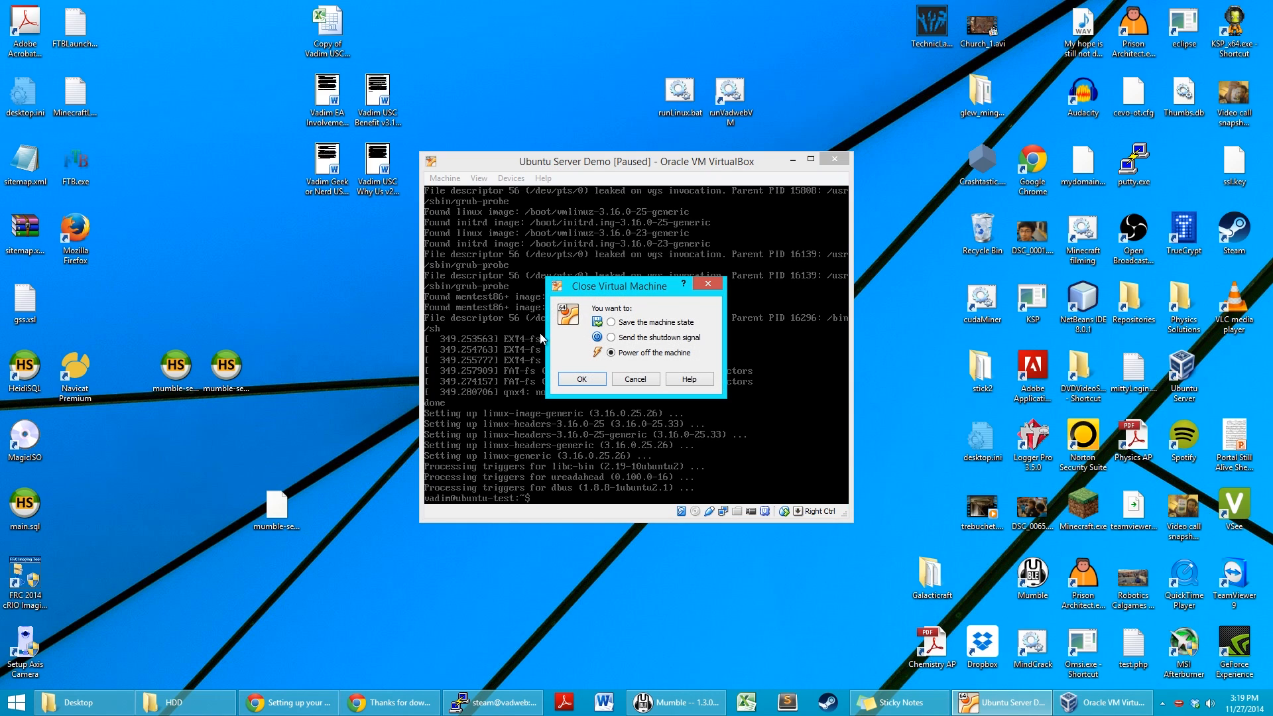
{"action": "left_click", "coordinate": [631, 380]}
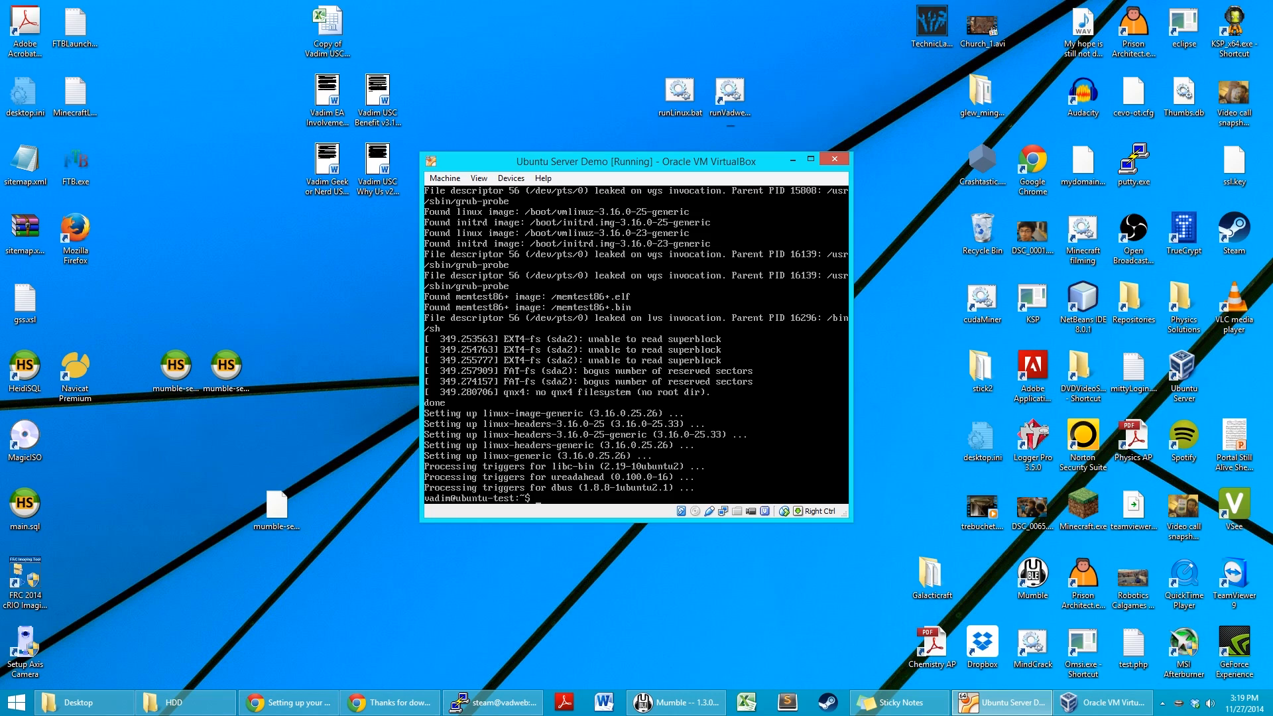
{"action": "type", "text": "sudo shutdow"}
{"action": "type", "text": "n -"}
{"action": "type", "text": "now"}
{"action": "key", "text": "Return"}
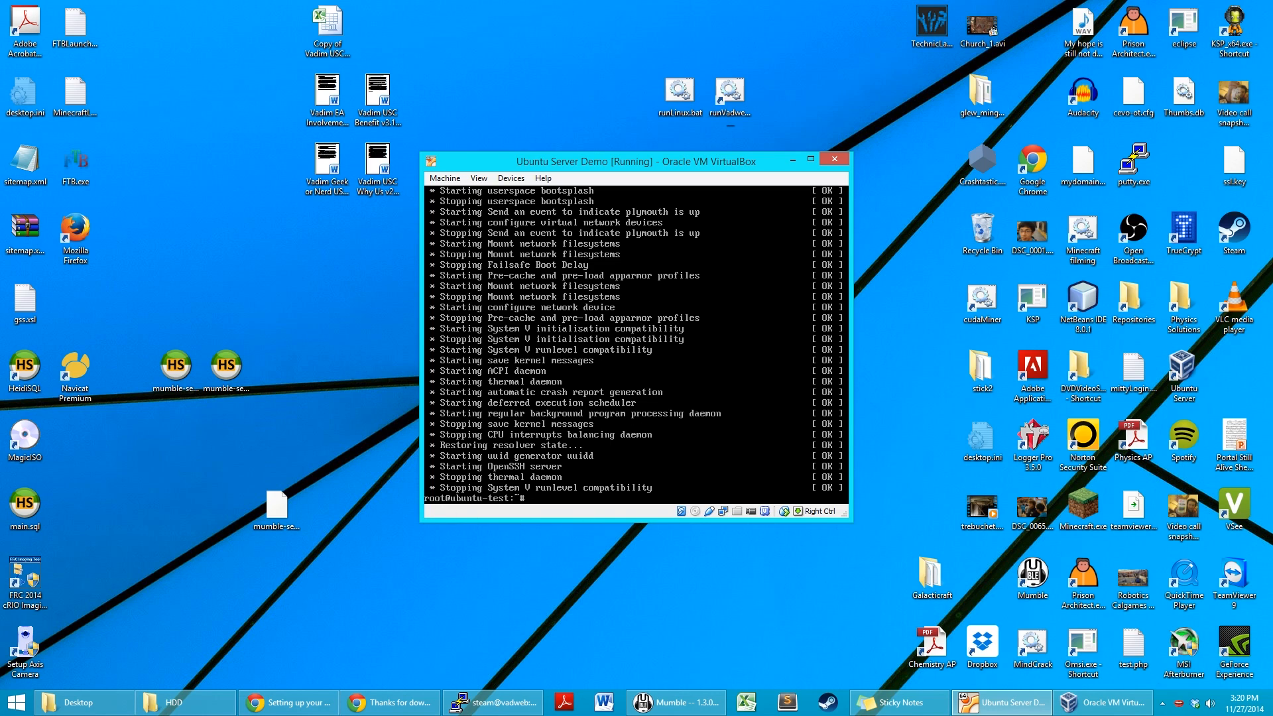
Step: Power off the Ubuntu Server Demo virtual machine from its own window
{"action": "left_click", "coordinate": [444, 178]}
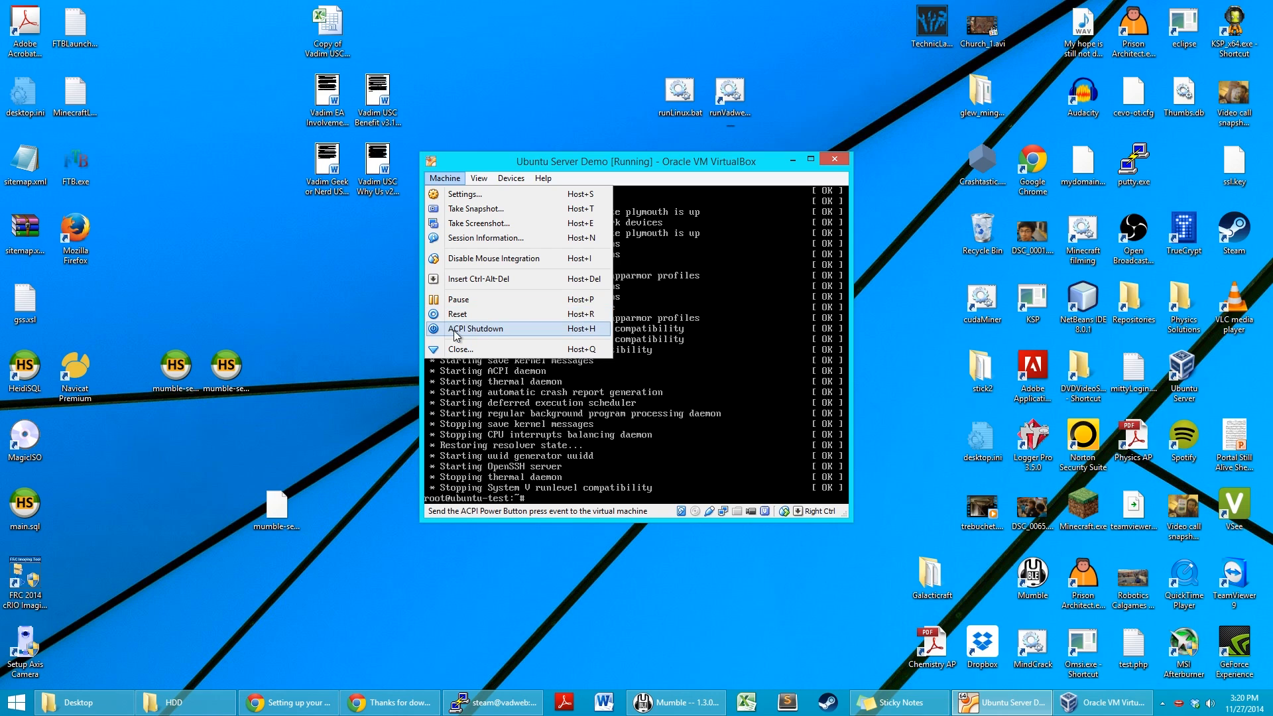
{"action": "key", "text": "Escape"}
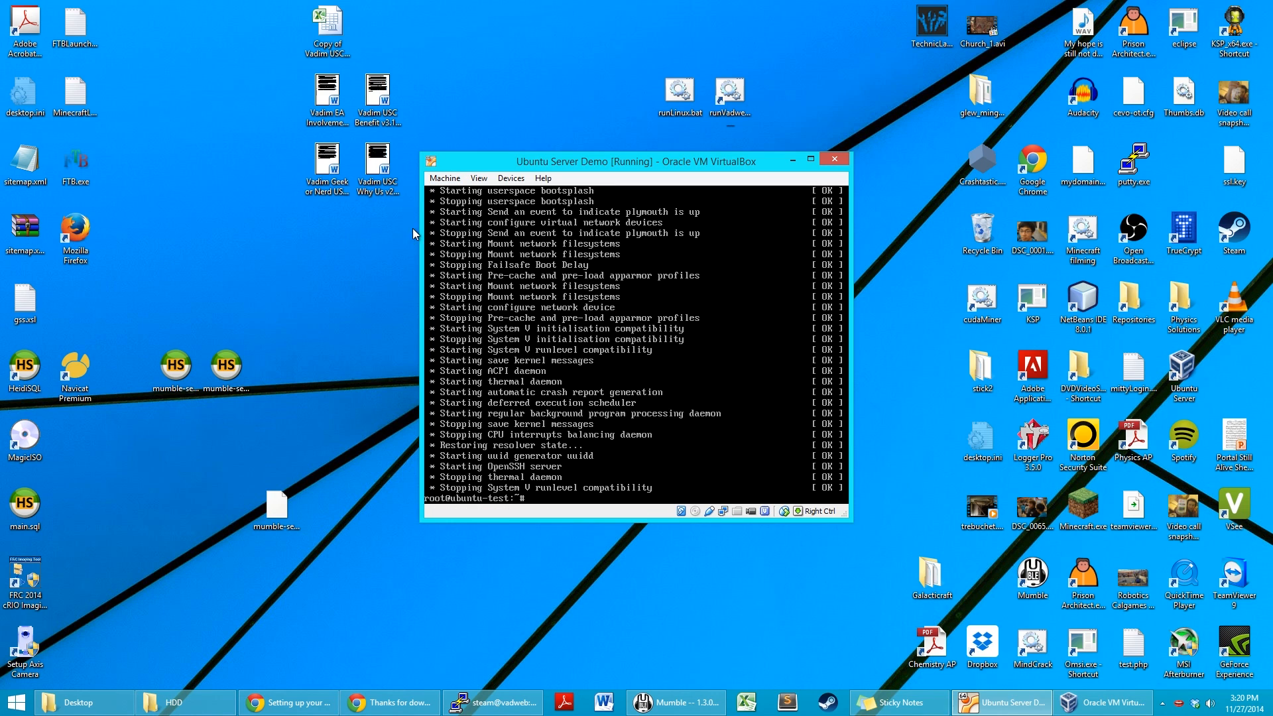
{"action": "left_click", "coordinate": [444, 178]}
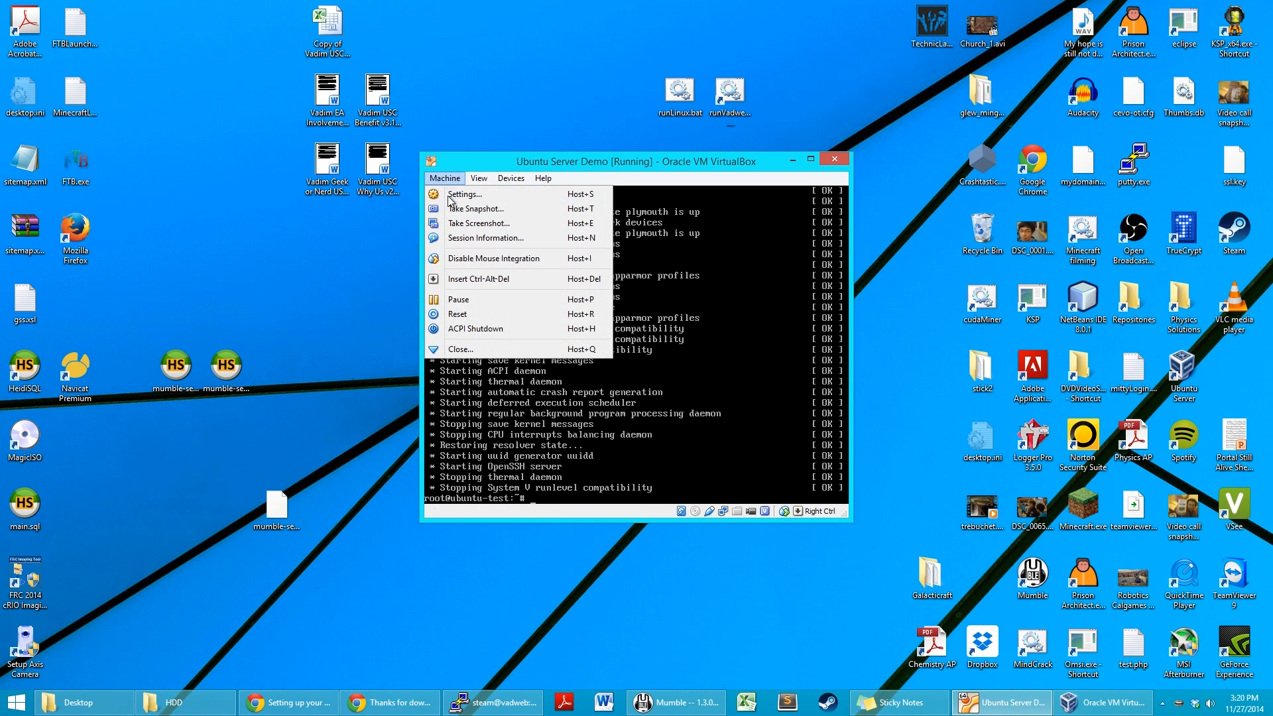
{"action": "left_click", "coordinate": [450, 349]}
{"action": "left_click", "coordinate": [582, 344]}
{"action": "left_click", "coordinate": [583, 380]}
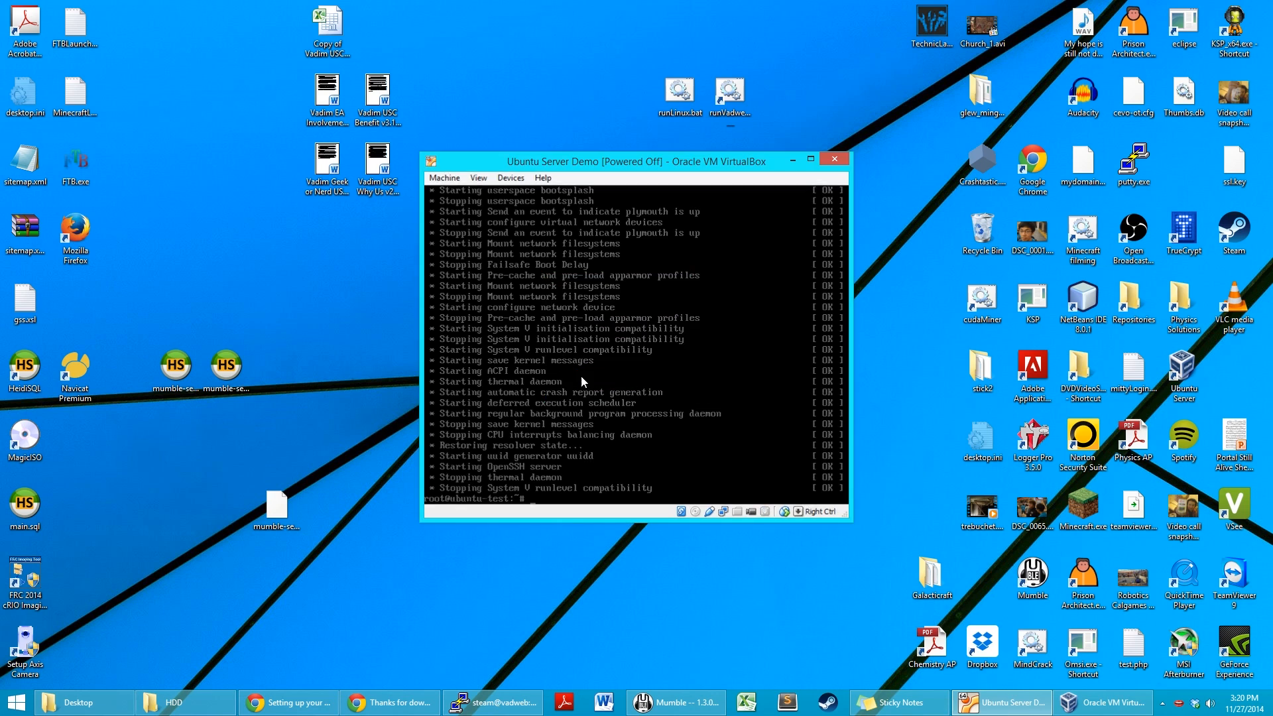
Step: Run runLinux.bat from the desktop to start Ubuntu Server Demo headless, and dismiss the console window
{"action": "left_click_drag", "start_coordinate": [686, 147], "coordinate": [734, 118]}
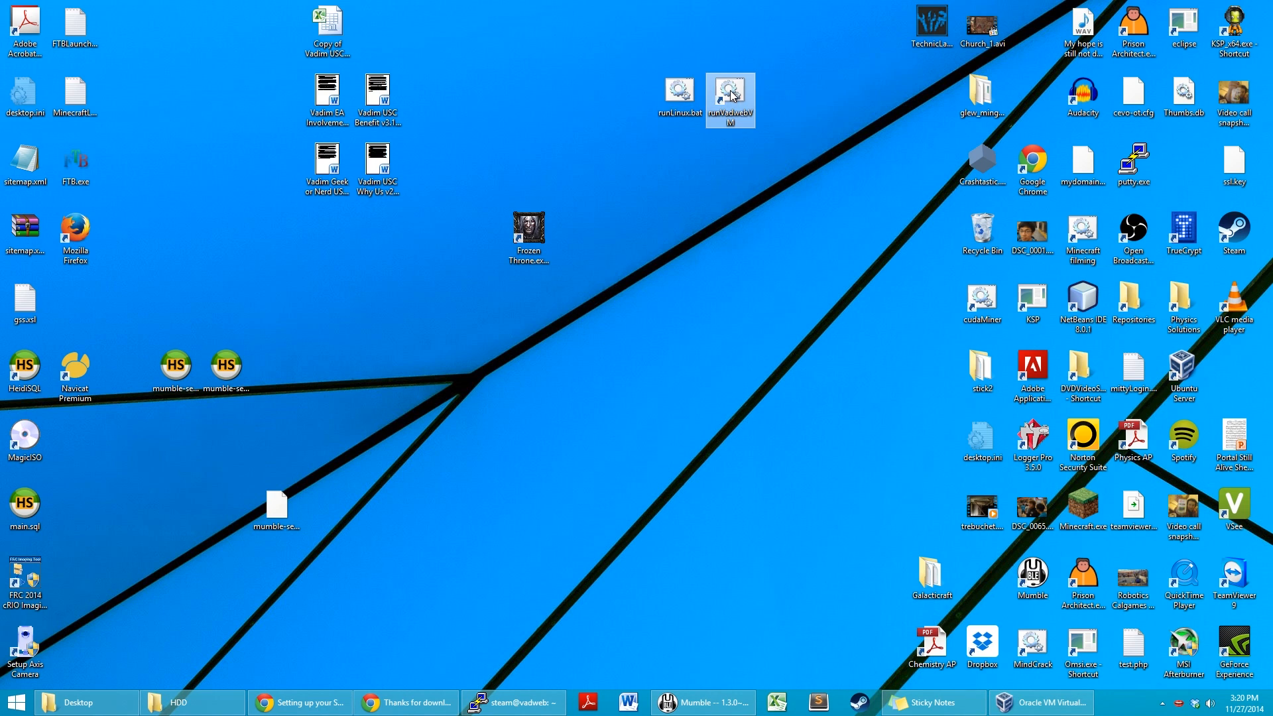
{"action": "double_click", "coordinate": [687, 108]}
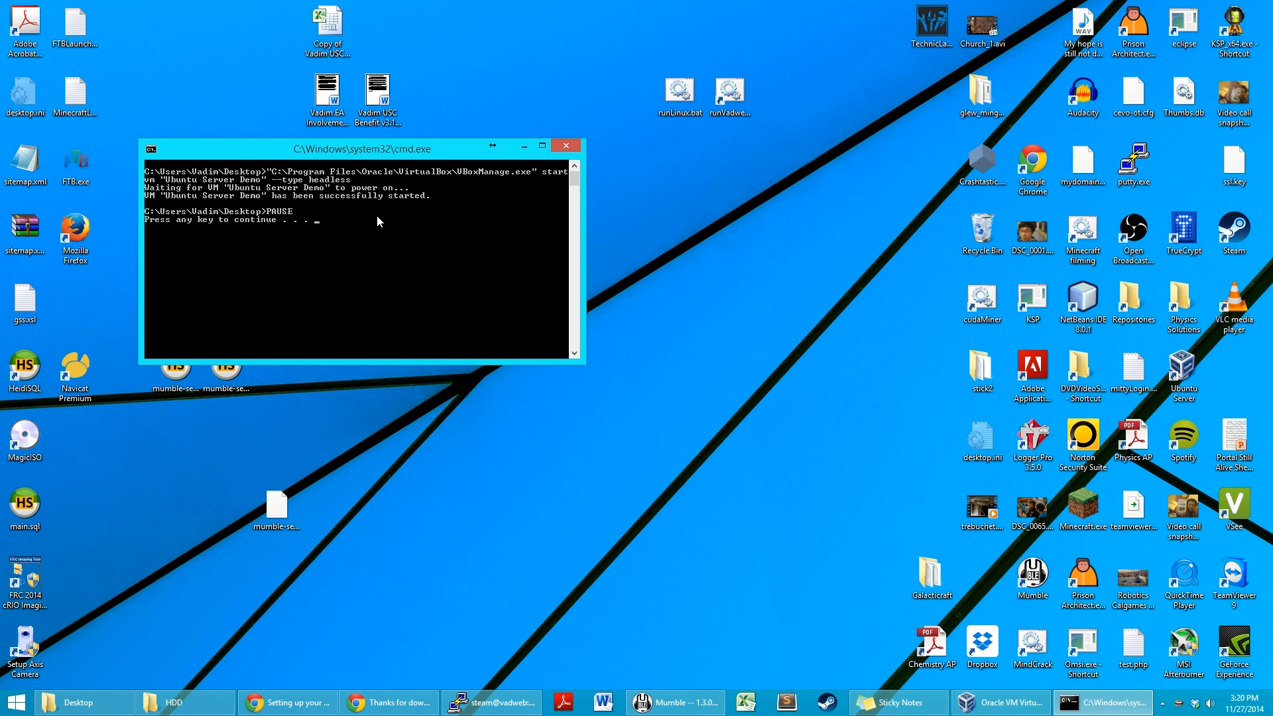
{"action": "key", "text": "Return"}
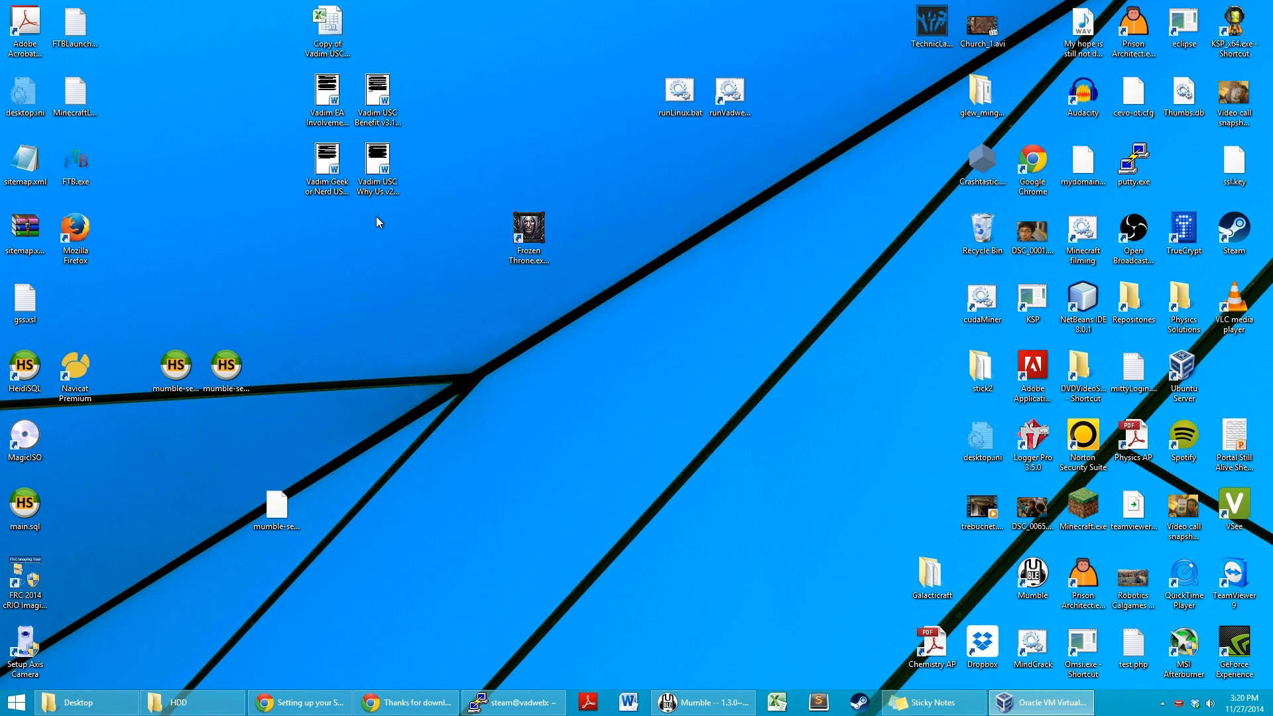
Step: Check the state and preview of Ubuntu Server Demo in VirtualBox Manager, then close the manager
{"action": "left_click", "coordinate": [1041, 702]}
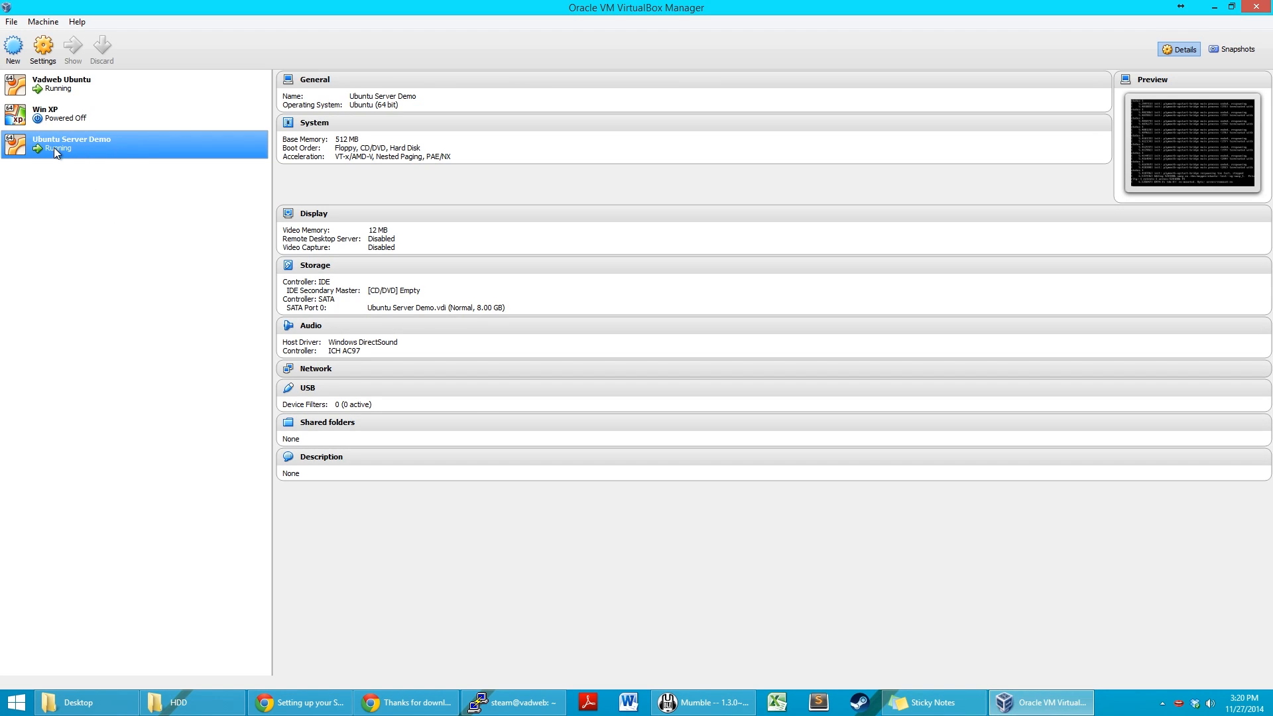
{"action": "right_click", "coordinate": [1172, 110]}
{"action": "left_click", "coordinate": [1203, 156]}
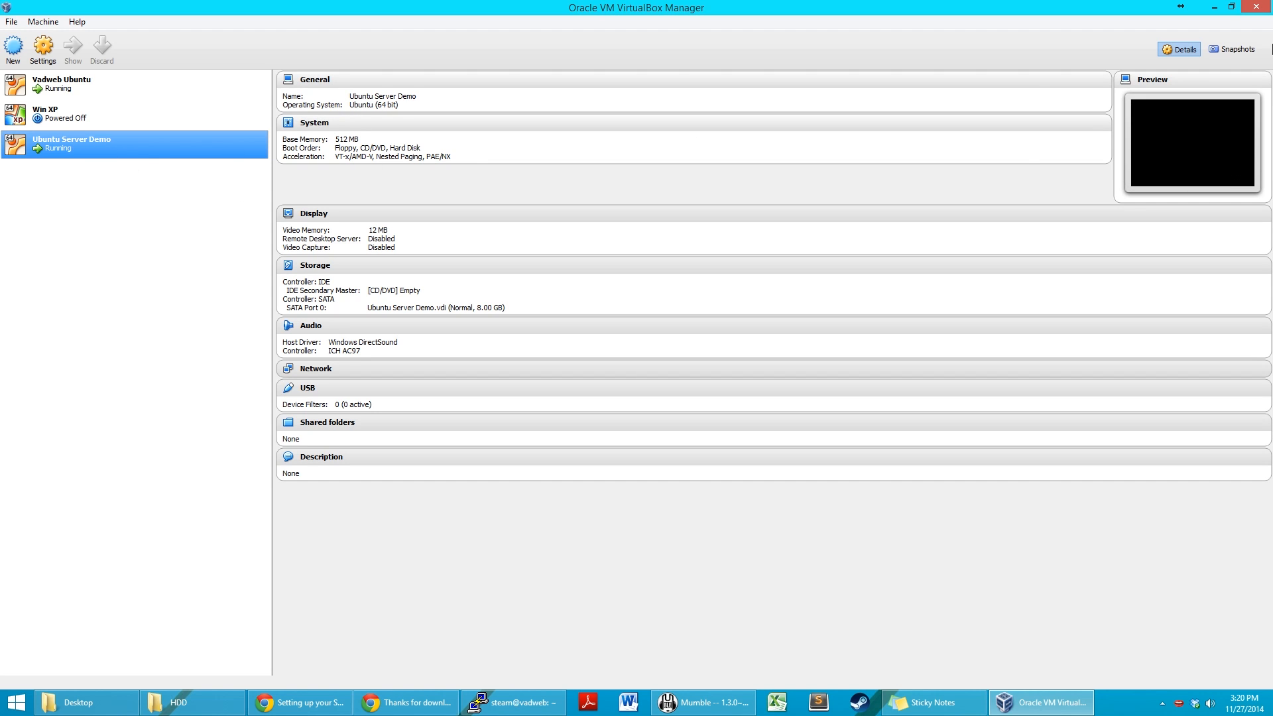
{"action": "left_click", "coordinate": [1256, 6]}
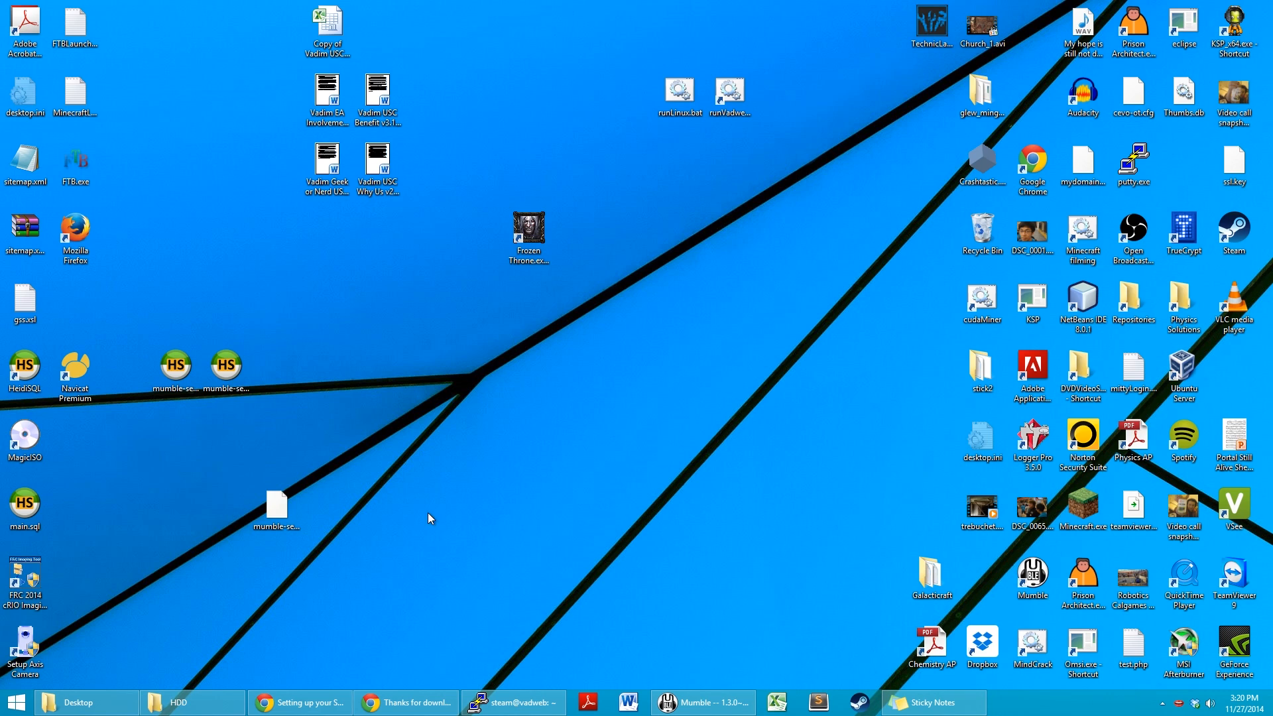
Step: Open a new PuTTY SSH session to 192.168.1.46 on port 22 and accept the server's host key
{"action": "right_click", "coordinate": [514, 702]}
{"action": "left_click", "coordinate": [511, 633]}
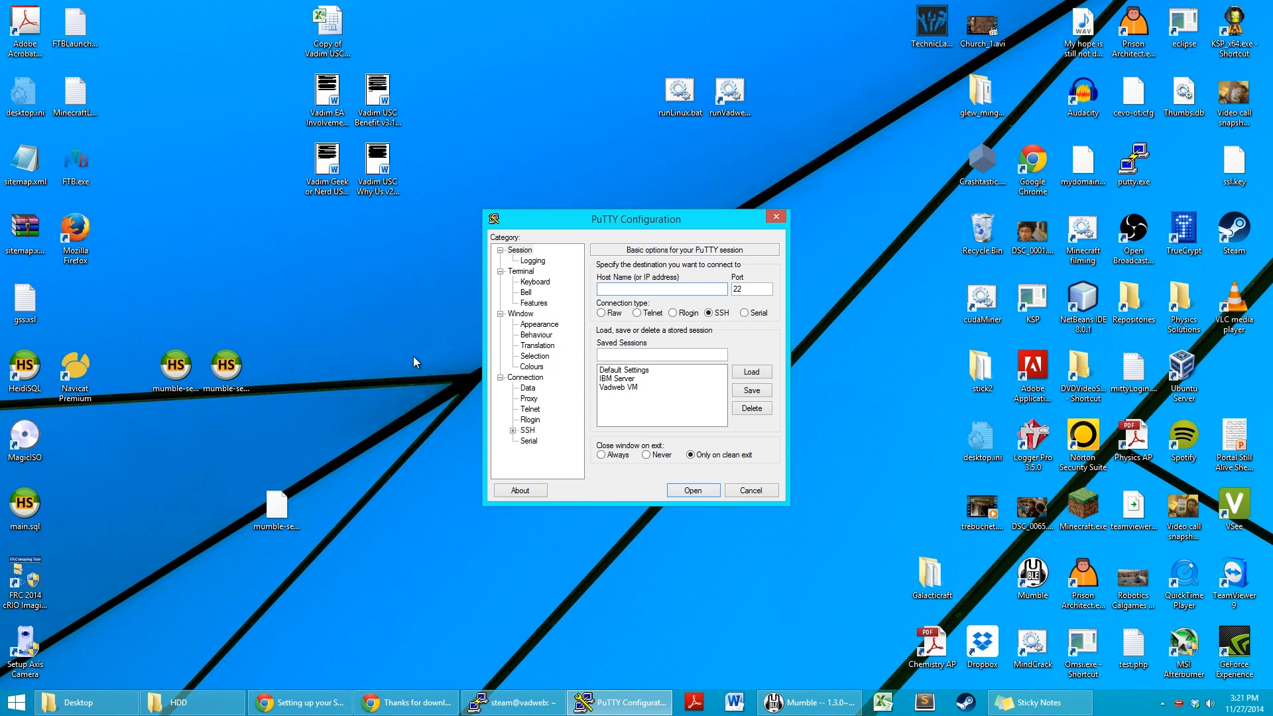
{"action": "type", "text": "192.168.1."}
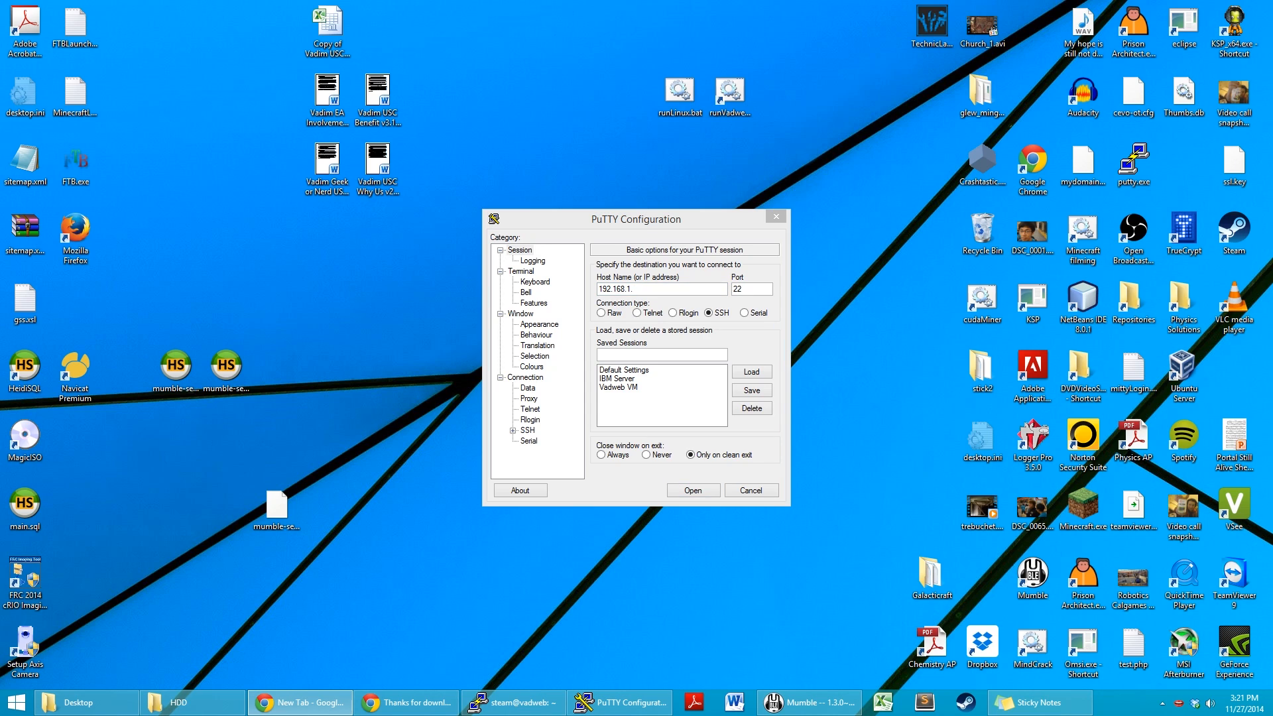
{"action": "key", "text": "alt+Tab"}
{"action": "type", "text": "46"}
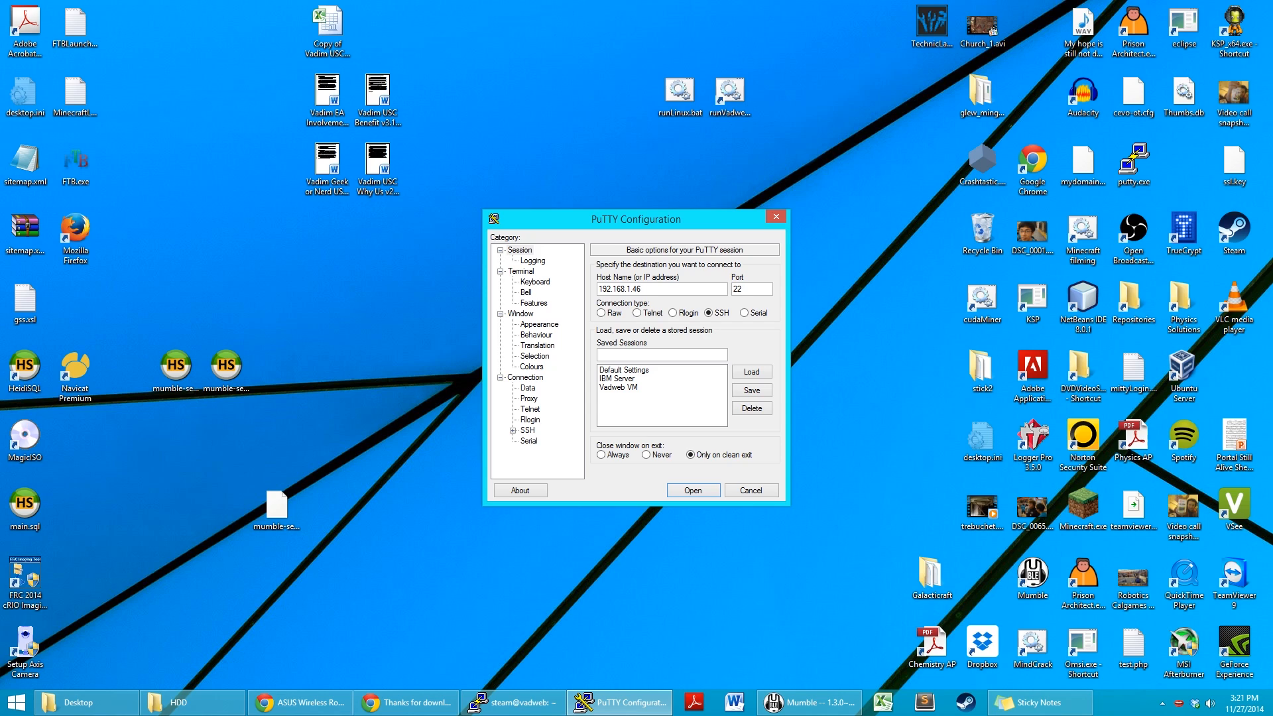
{"action": "left_click", "coordinate": [758, 293]}
{"action": "left_click_drag", "start_coordinate": [651, 292], "coordinate": [585, 279]}
{"action": "left_click", "coordinate": [634, 285]}
{"action": "left_click", "coordinate": [702, 491]}
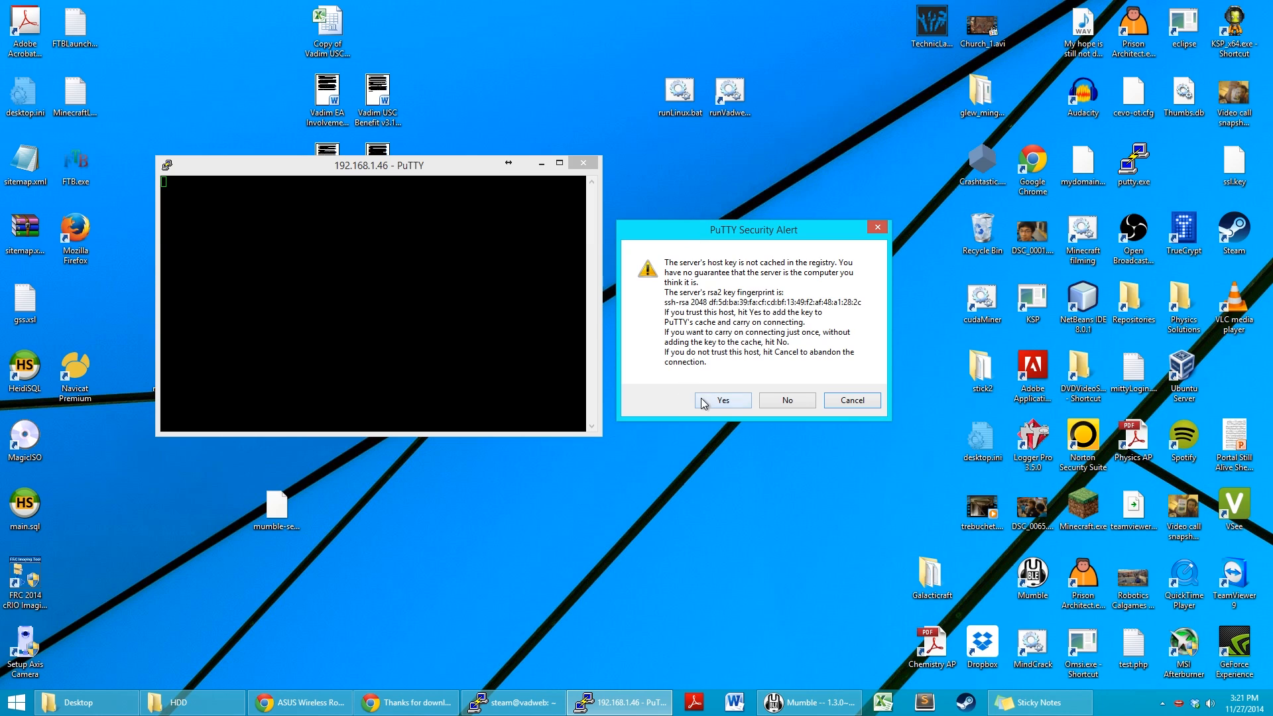
{"action": "left_click", "coordinate": [703, 401]}
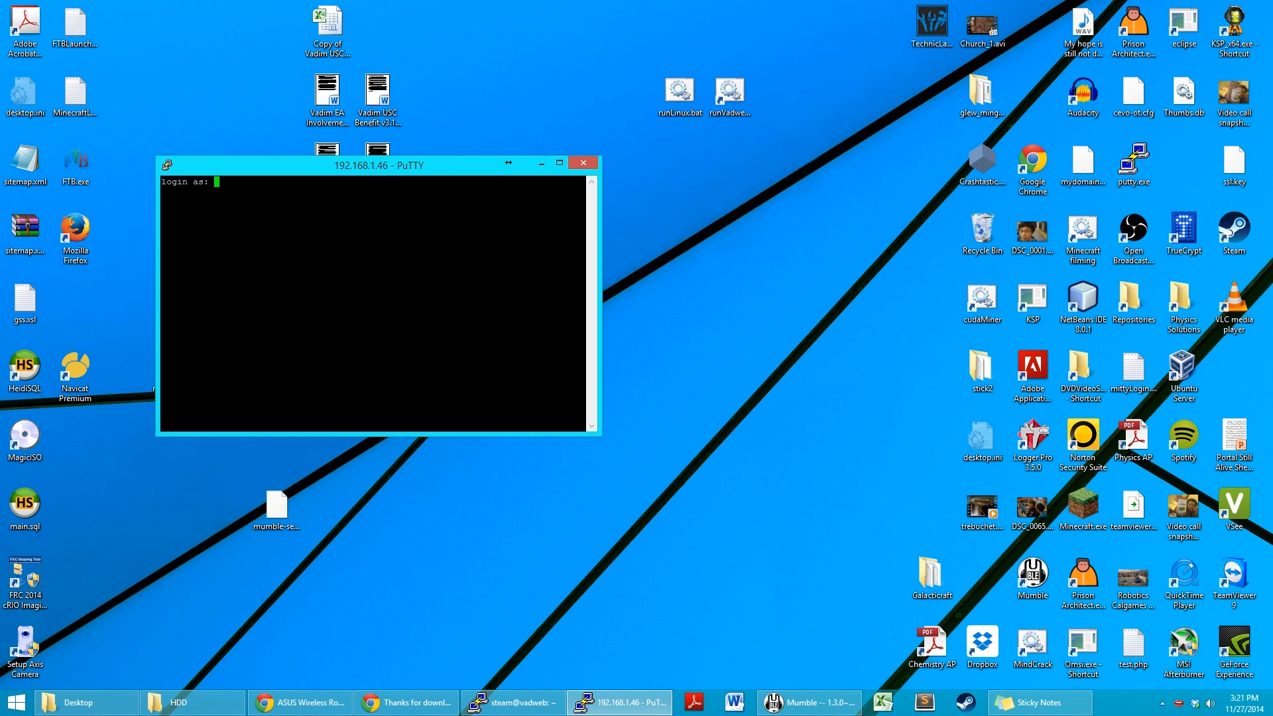
Step: Move the PuTTY window toward the middle of the desktop and log in with the account's username and password
{"action": "left_click_drag", "start_coordinate": [373, 164], "coordinate": [677, 182]}
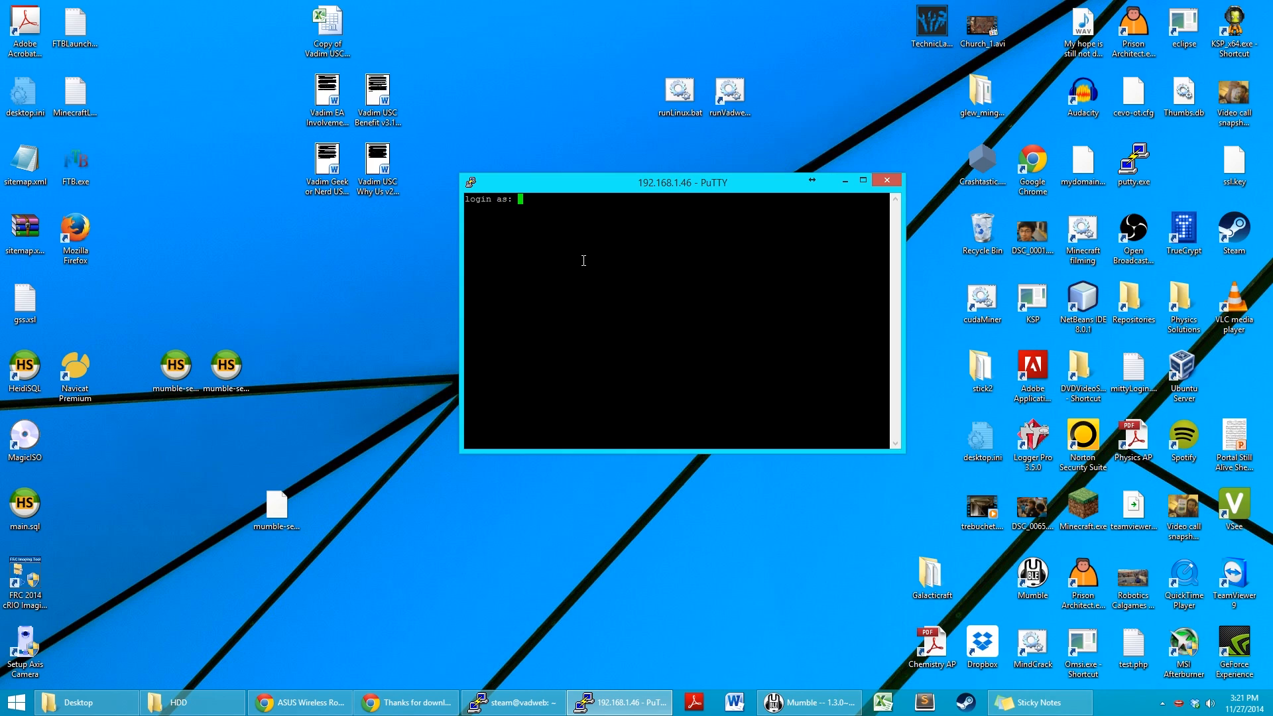
{"action": "type", "text": "vadim"}
{"action": "key", "text": "Return"}
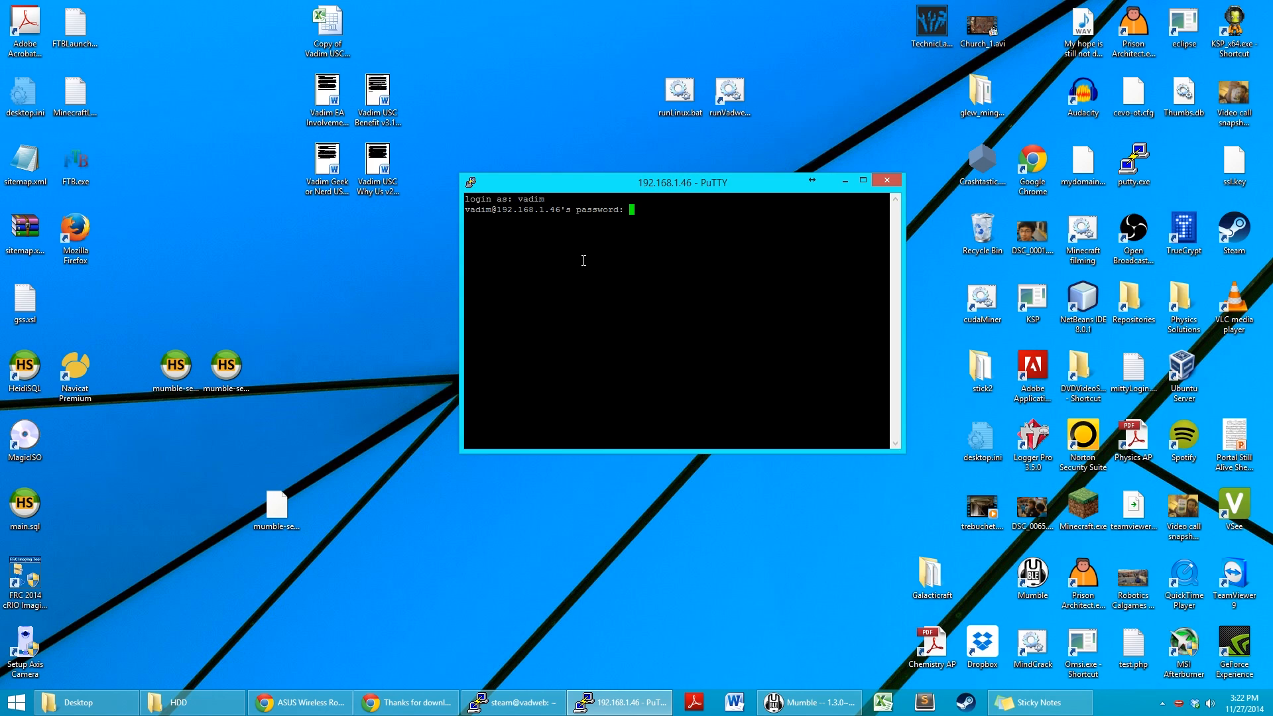
{"action": "key", "text": "Return"}
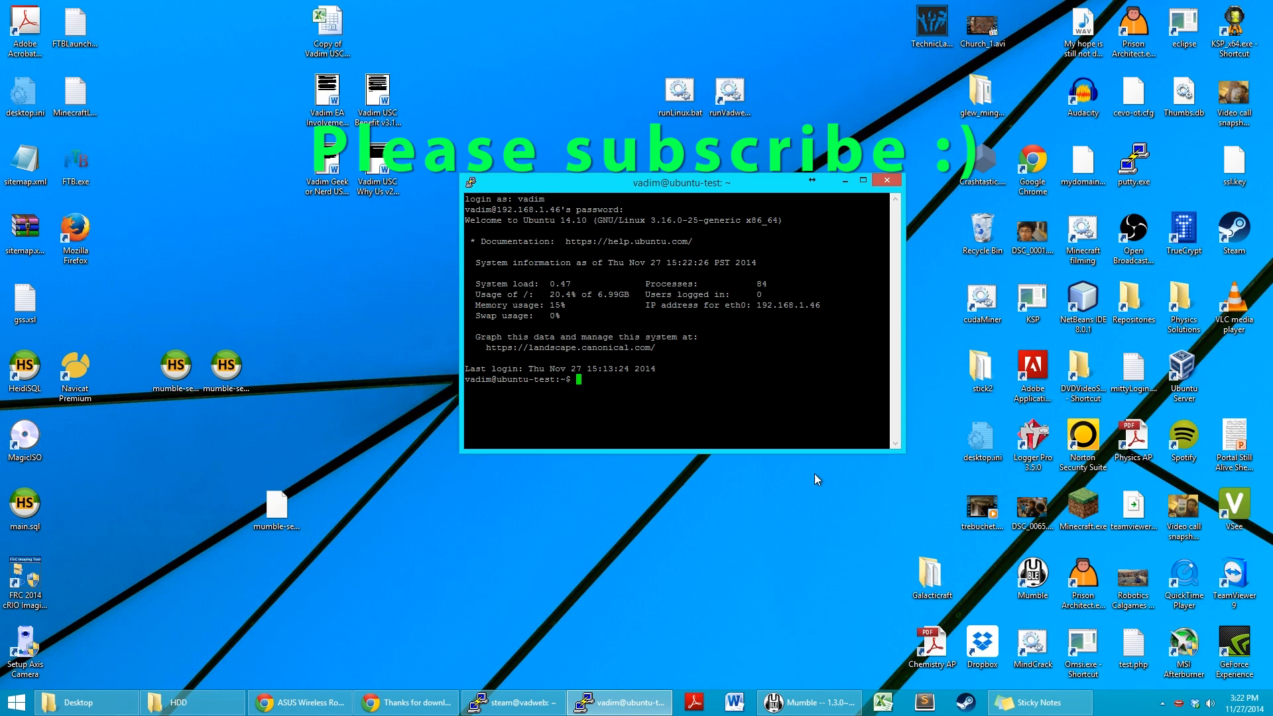
Step: Move the PuTTY window slightly, then close the SSH session to the Ubuntu server and confirm the exit
{"action": "right_click", "coordinate": [619, 703]}
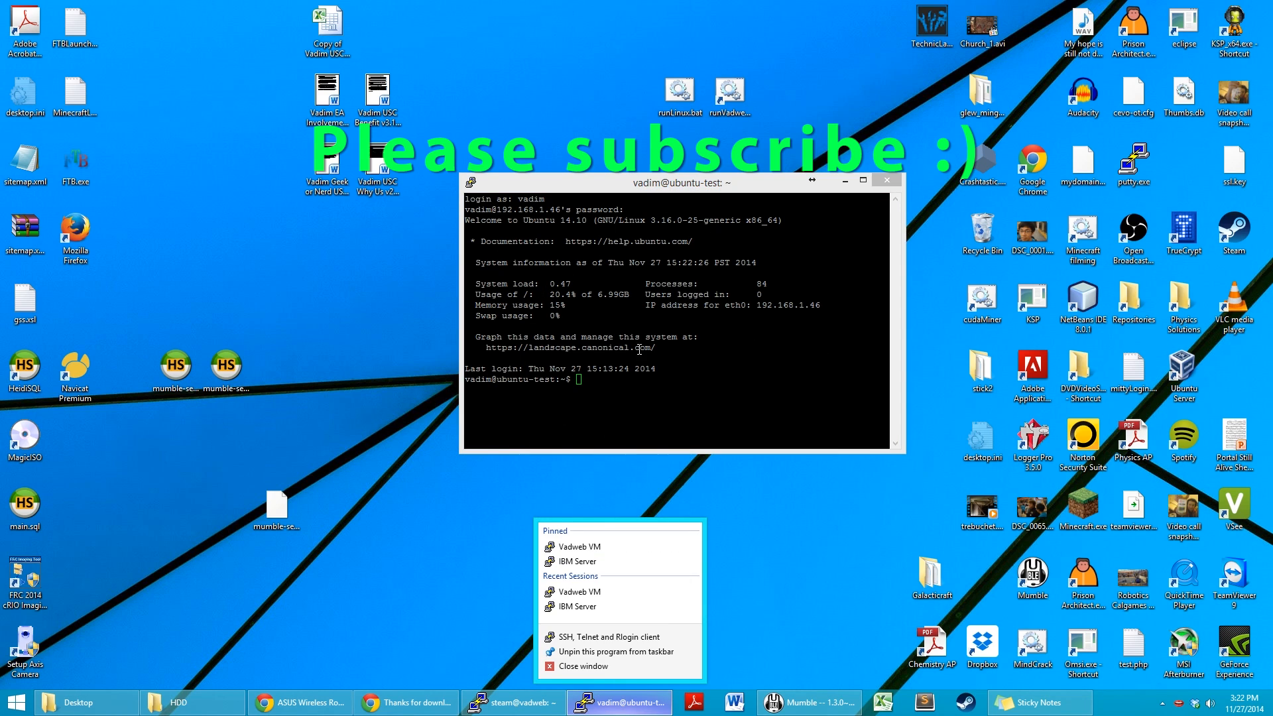
{"action": "left_click", "coordinate": [680, 240]}
{"action": "left_click_drag", "start_coordinate": [657, 174], "coordinate": [604, 133]}
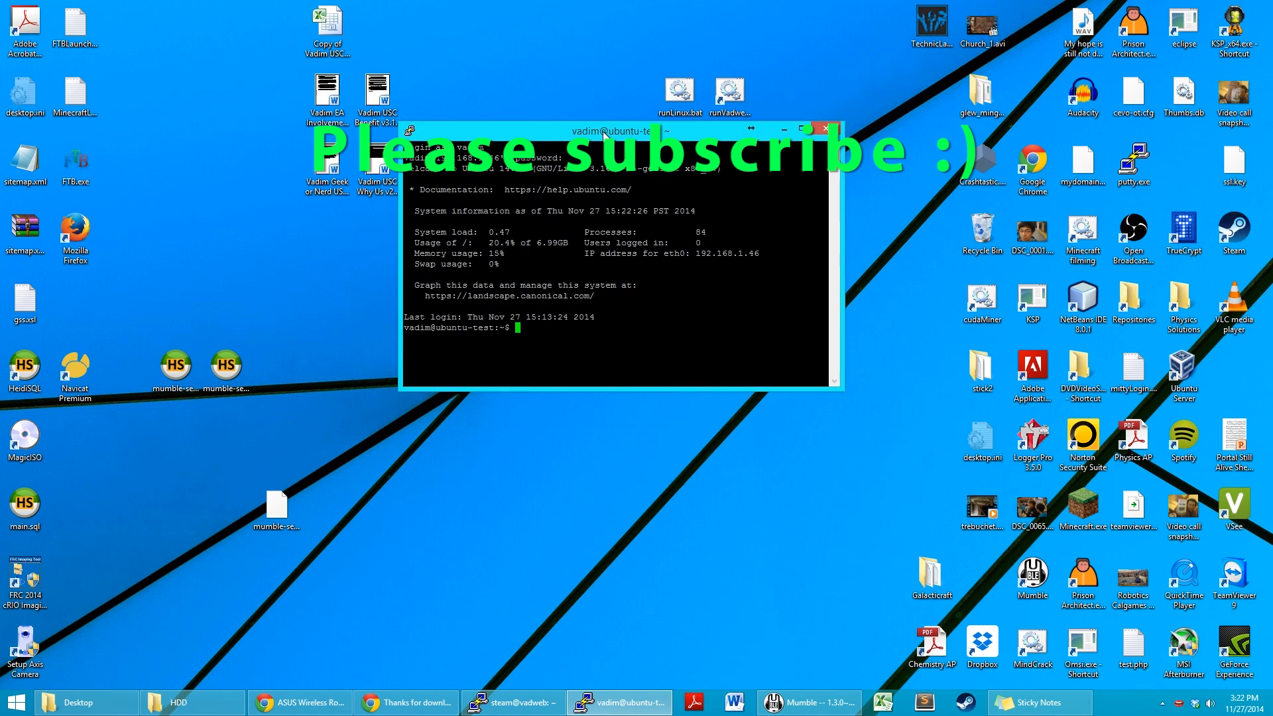
{"action": "left_click", "coordinate": [825, 130]}
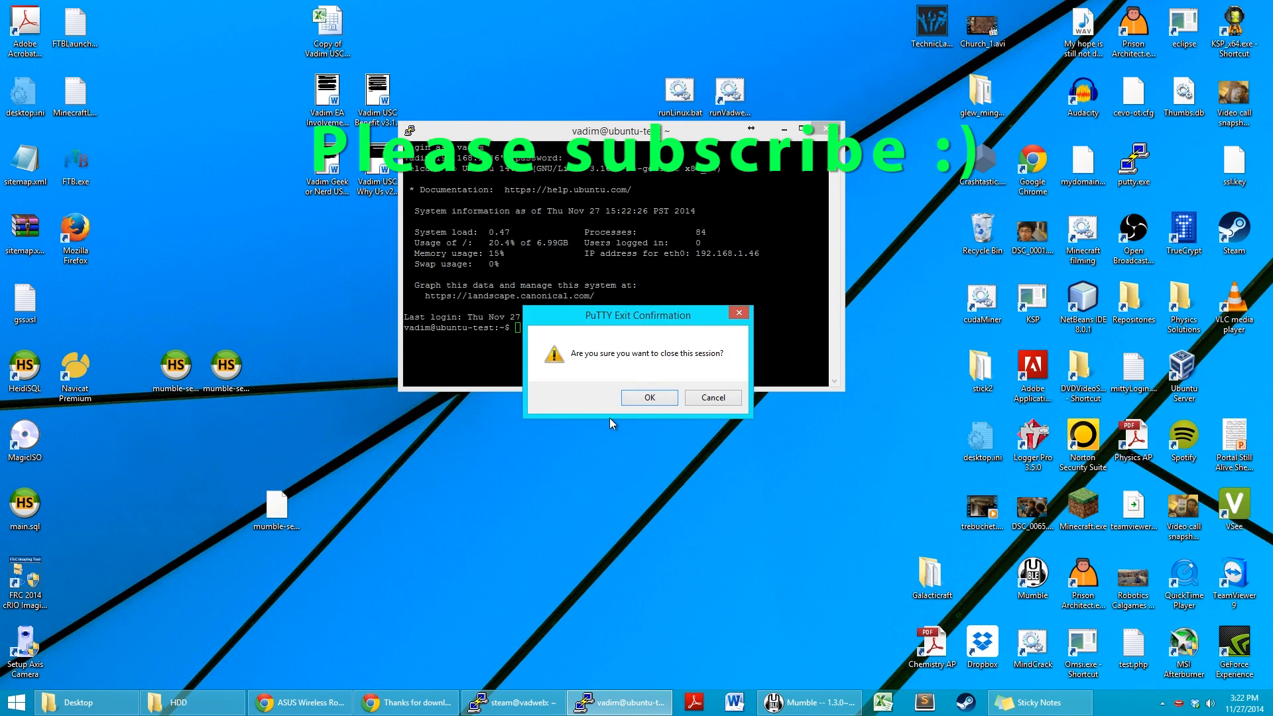
{"action": "left_click", "coordinate": [645, 397]}
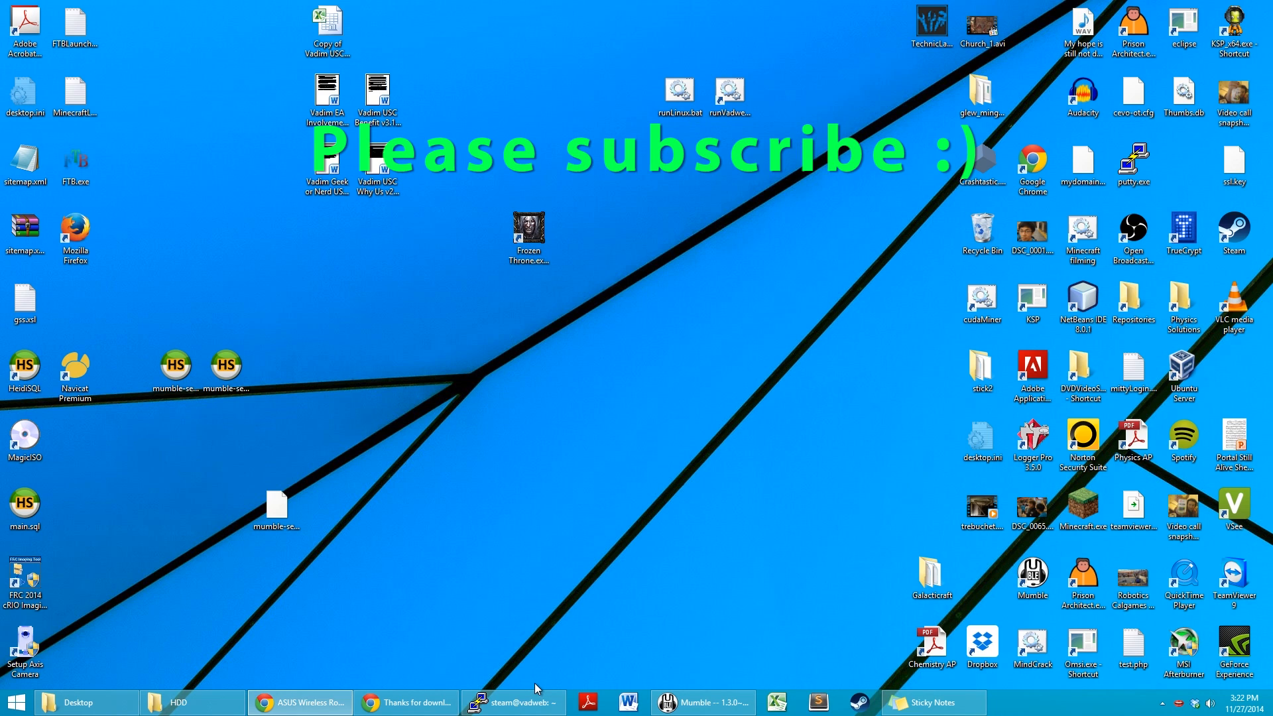